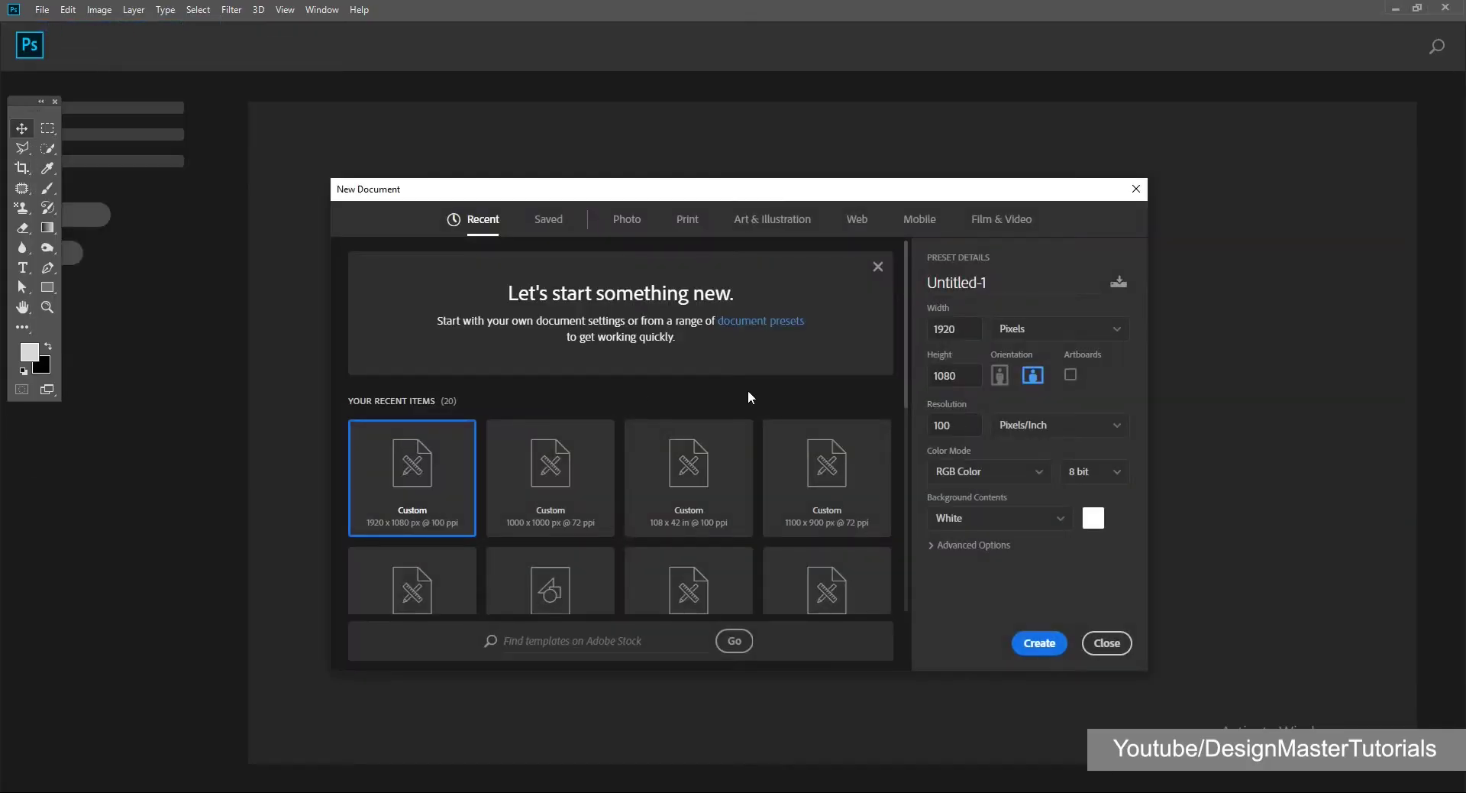
- Create a 1920×1080 px document and unlock its Background into Layer 0
left_click(1036, 643)
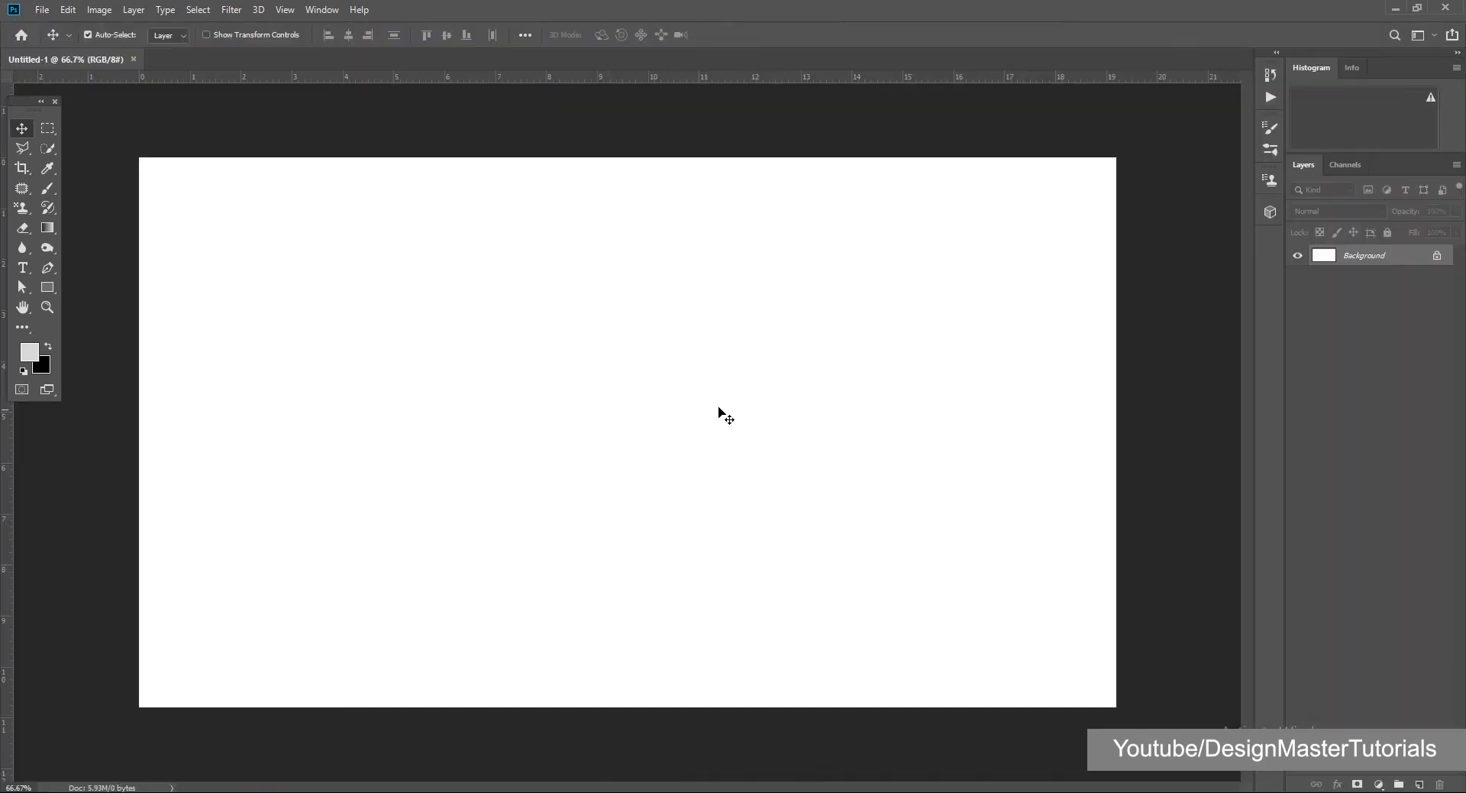
left_click(1437, 258)
- Place the portrait photo into the document and scale it to fill the canvas
key("alt+Tab")
mouse_move(204, 160)
left_mouse_down()
mouse_move(509, 779)
mouse_move(607, 502)
left_mouse_up()
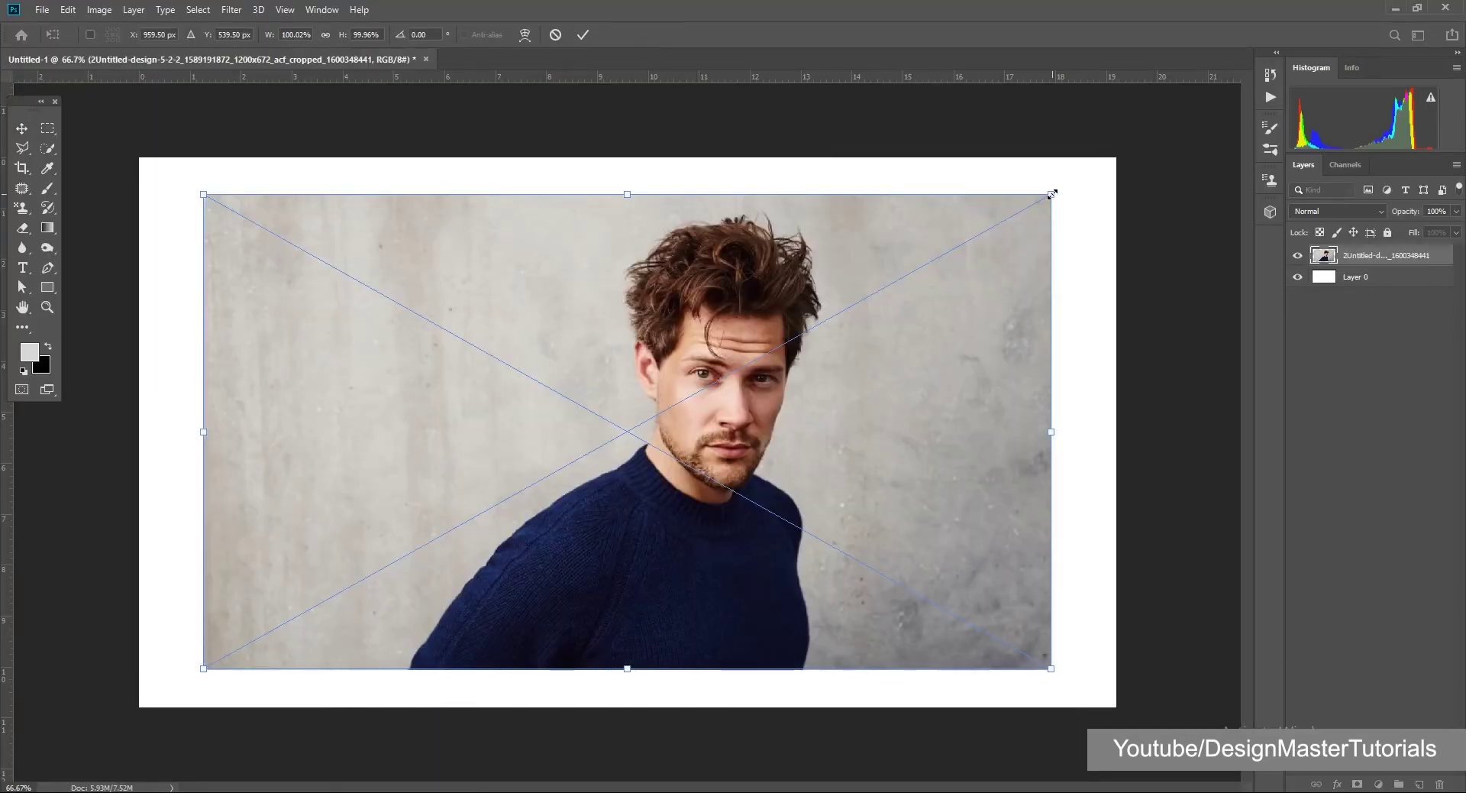
left_click_drag(1051, 194, 1159, 138)
left_click_drag(984, 385, 907, 424)
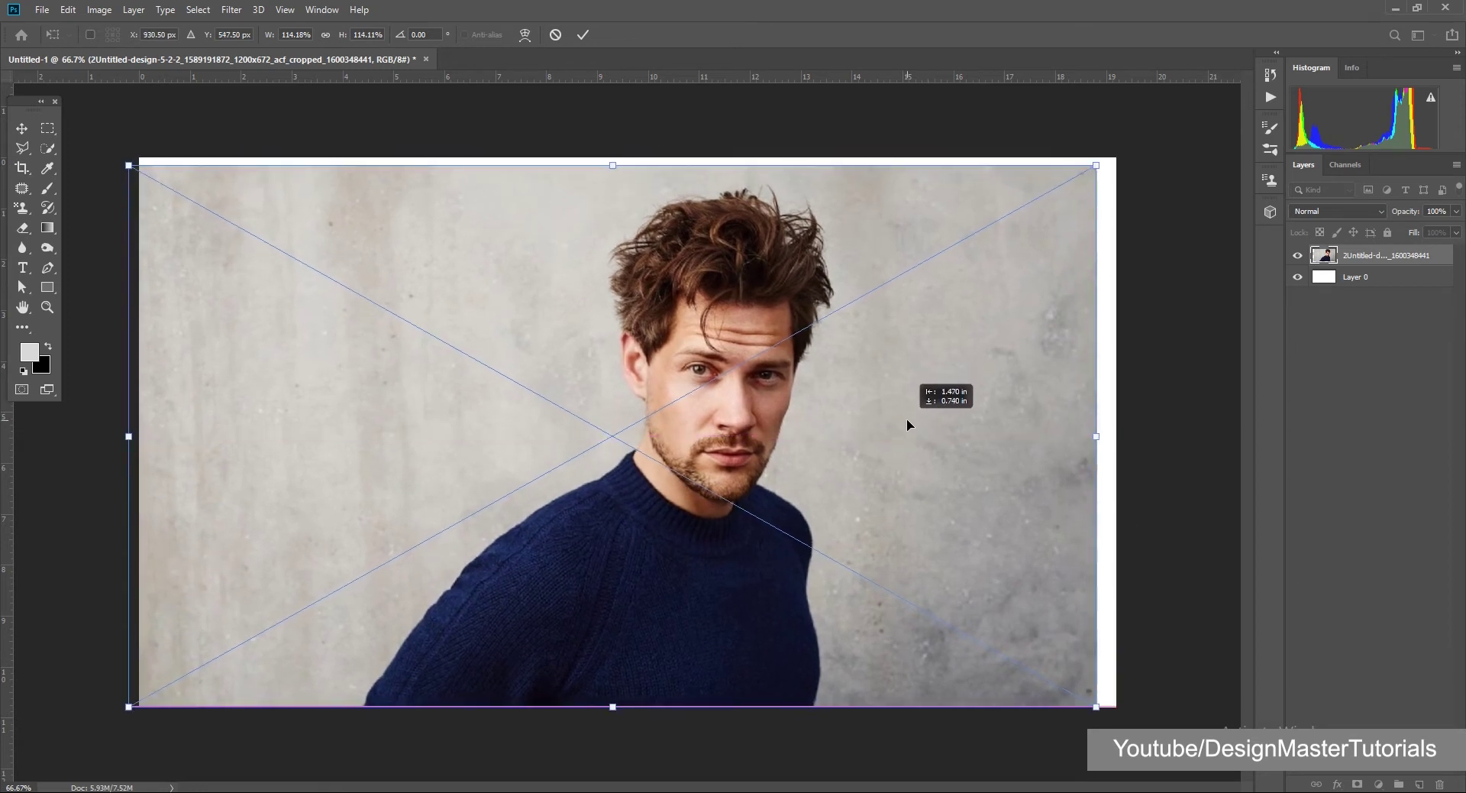
left_click_drag(1097, 164, 1120, 152)
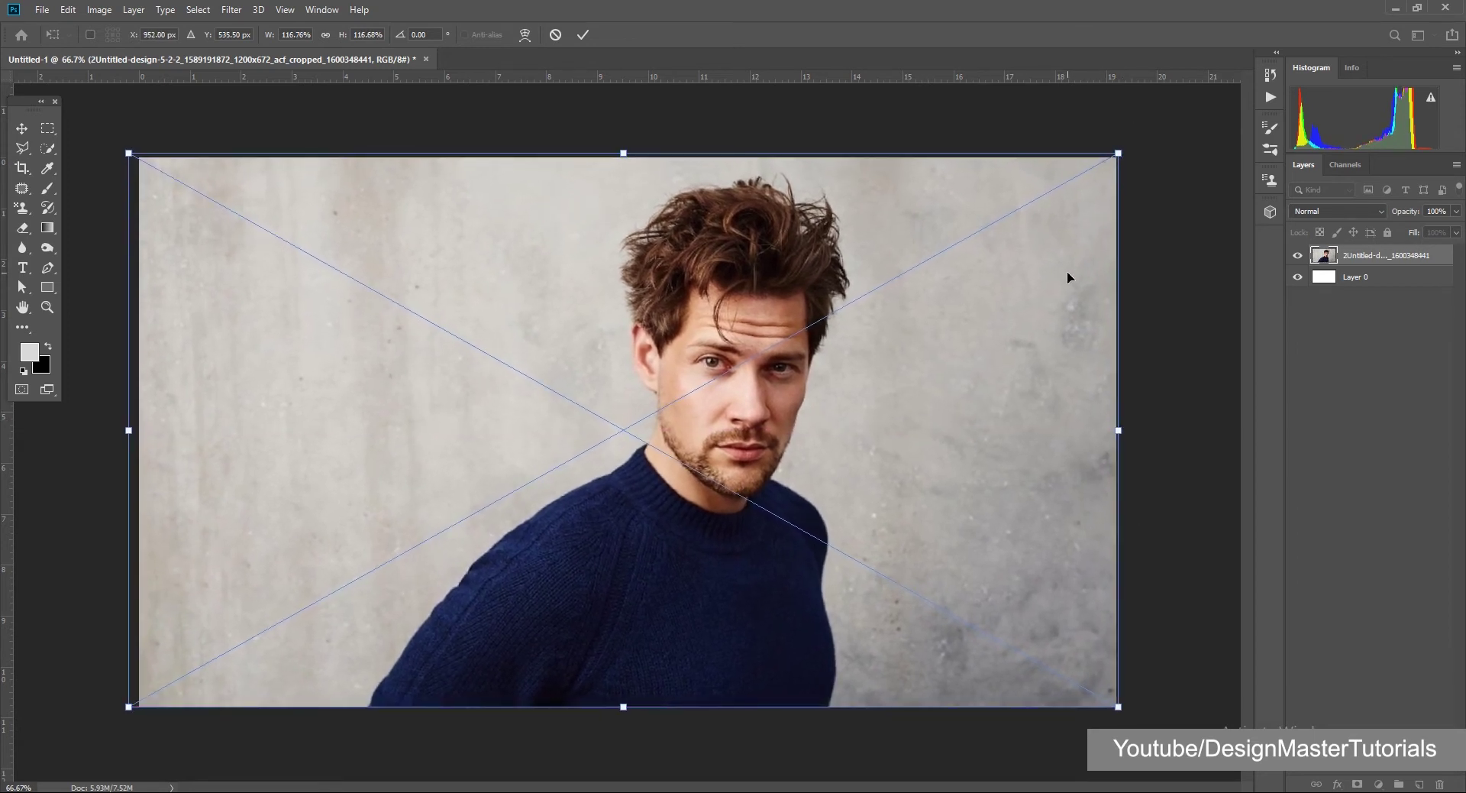
key("Return")
- Rasterize the placed portrait photo layer
right_click(1360, 260)
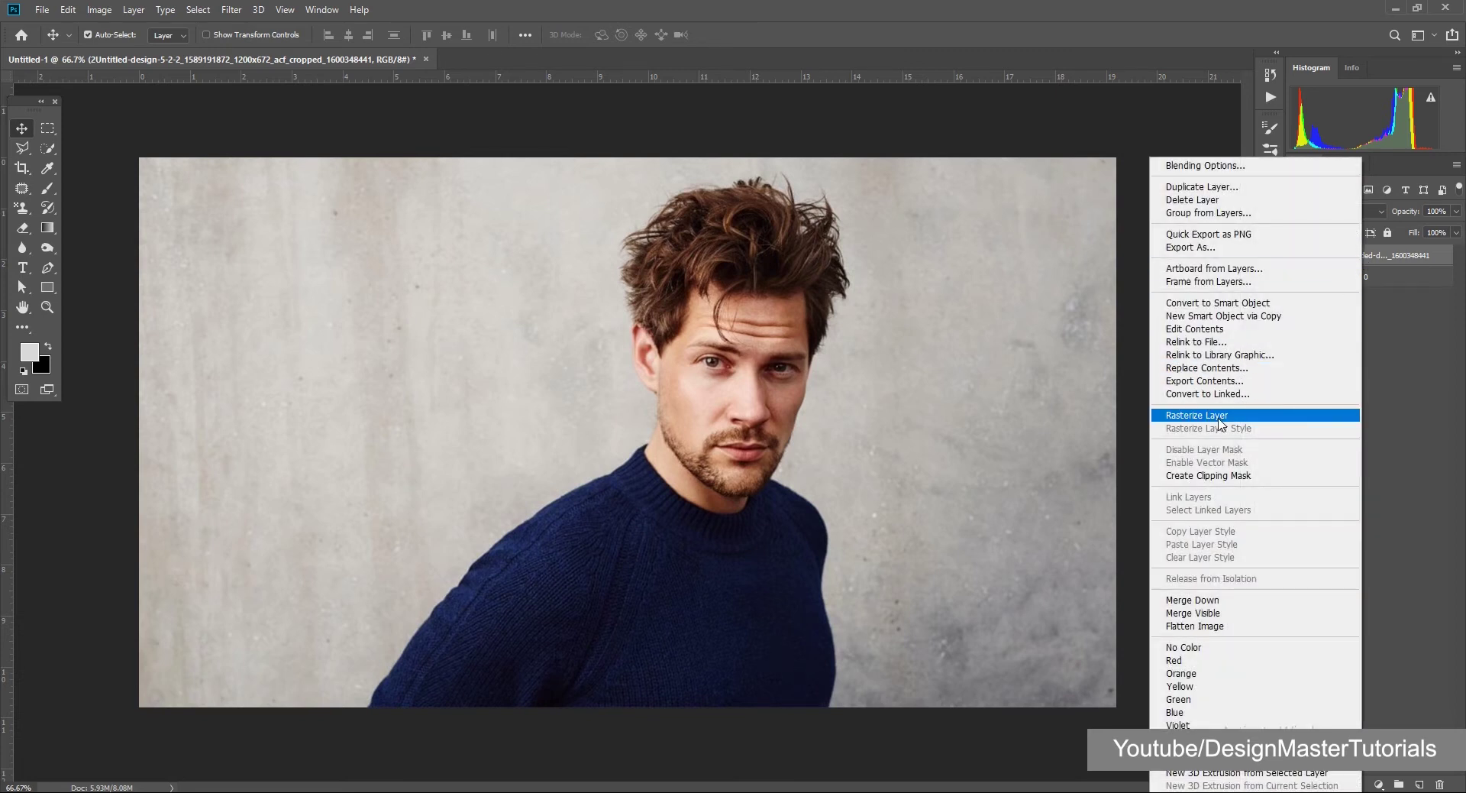
left_click(1218, 418)
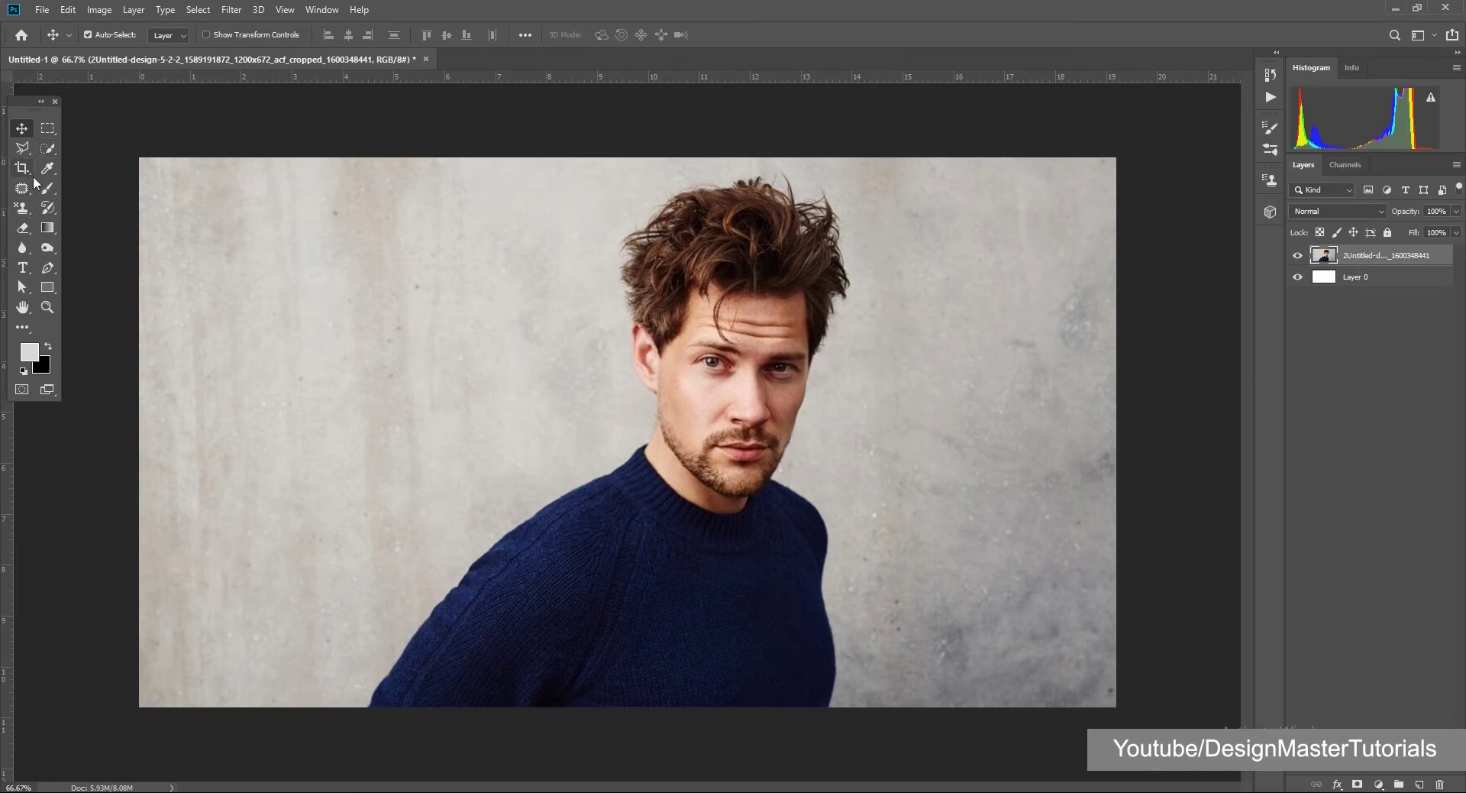
left_click(48, 154)
left_click(47, 153)
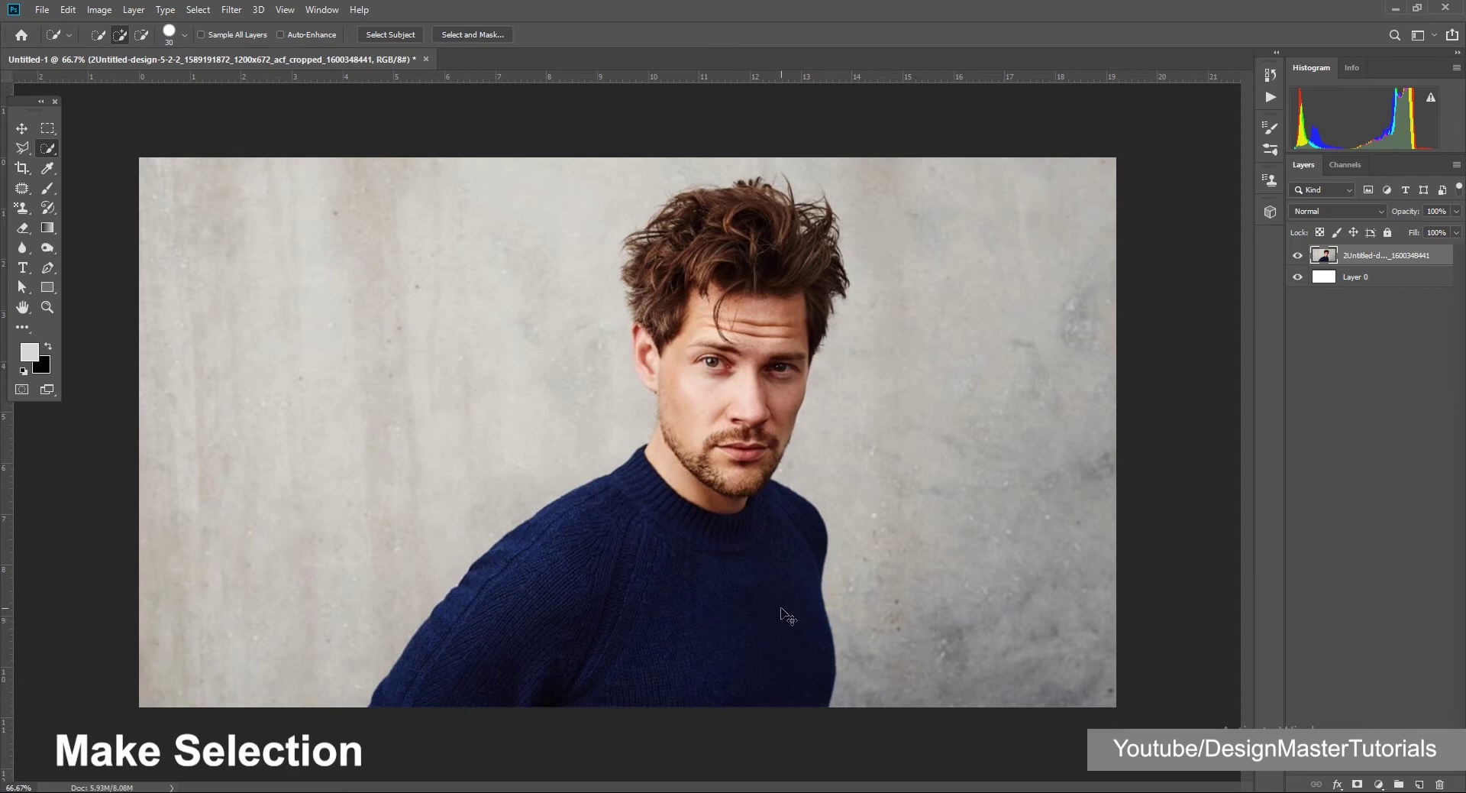
- Quick-select the man's sweater, neck, face, left ear and hair, leaving out the wall
key("ctrl+plus")
scroll(727, 599, "down", 3)
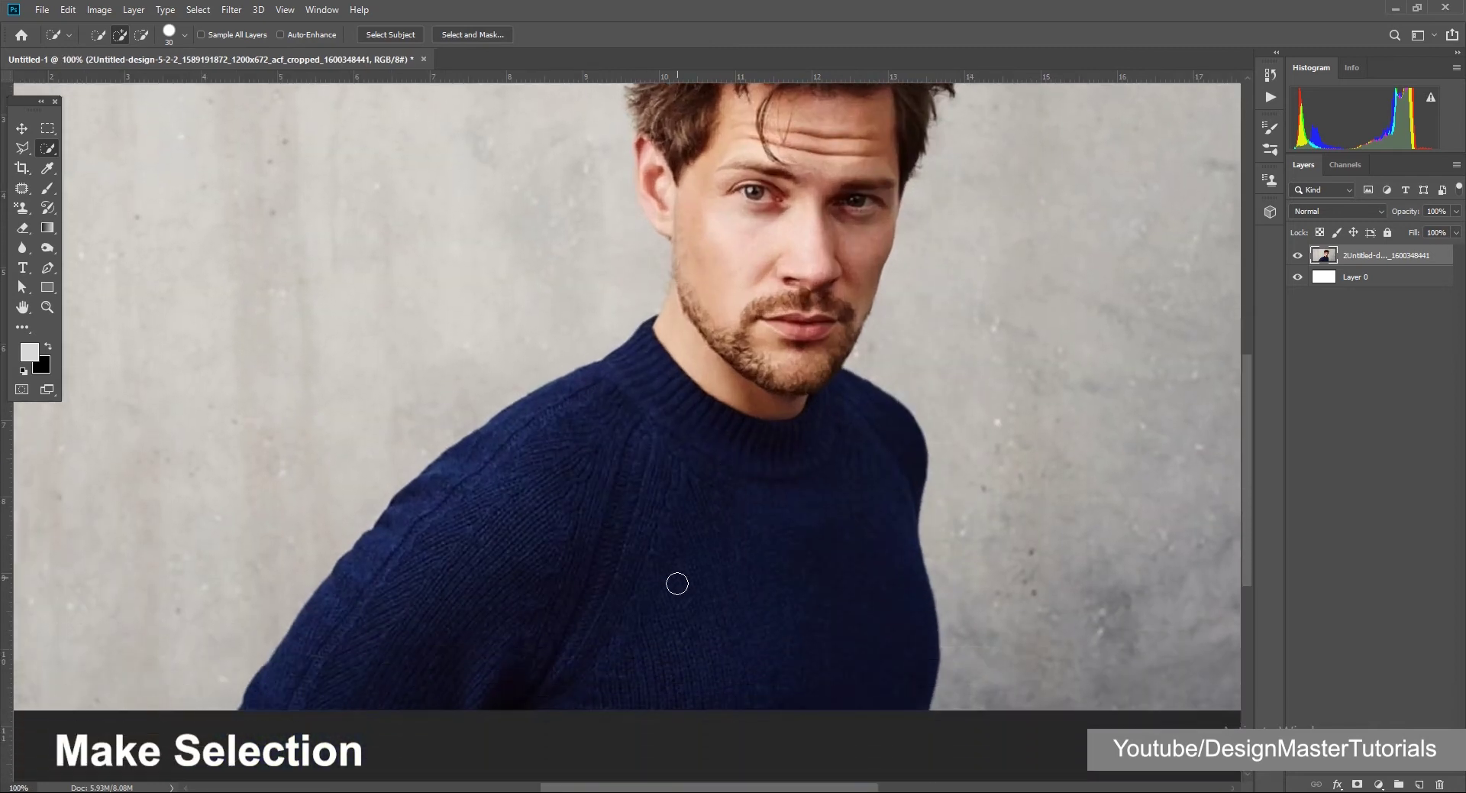
left_click_drag(524, 565, 530, 565)
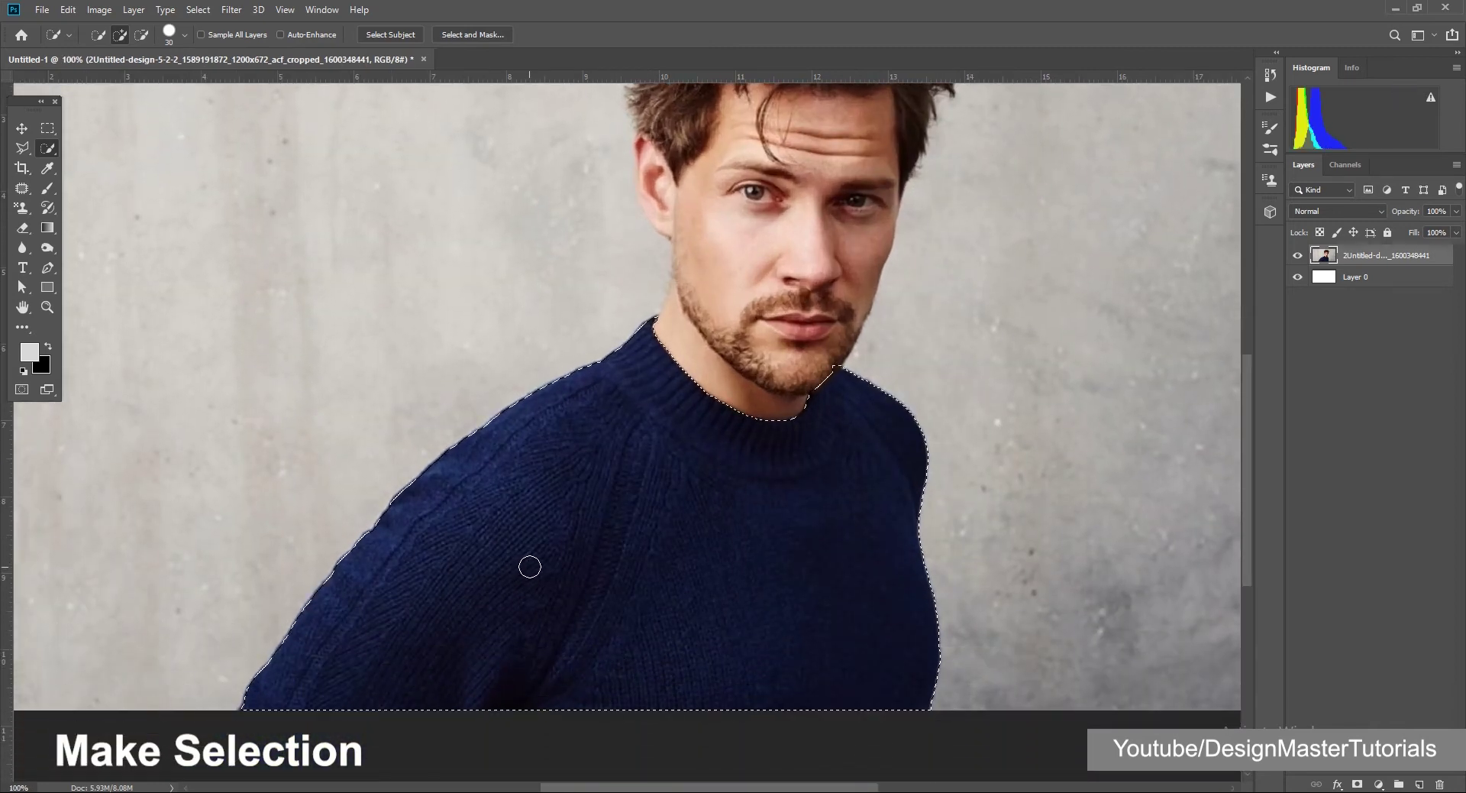
left_click_drag(733, 336, 713, 305)
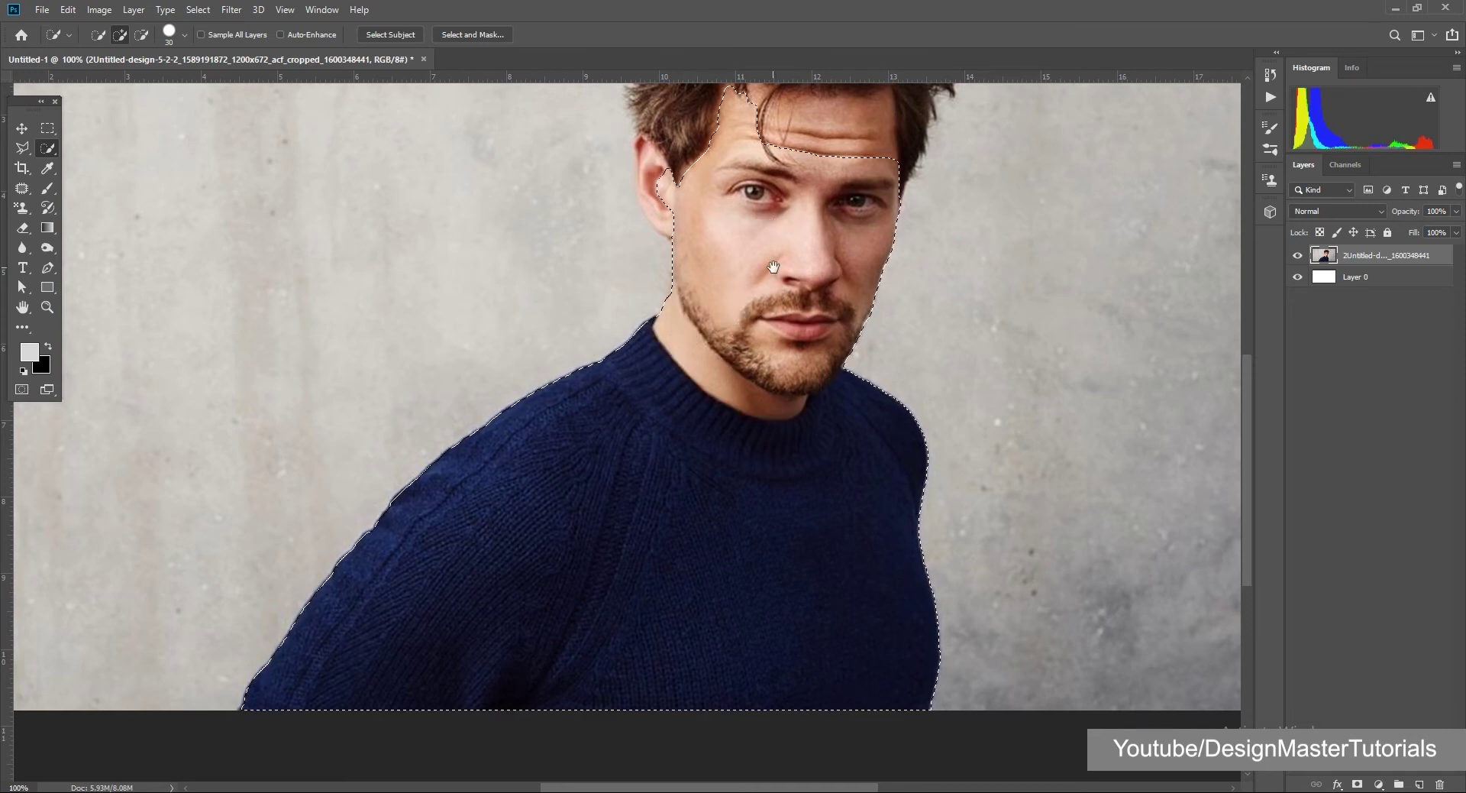
left_click_drag(783, 268, 714, 542)
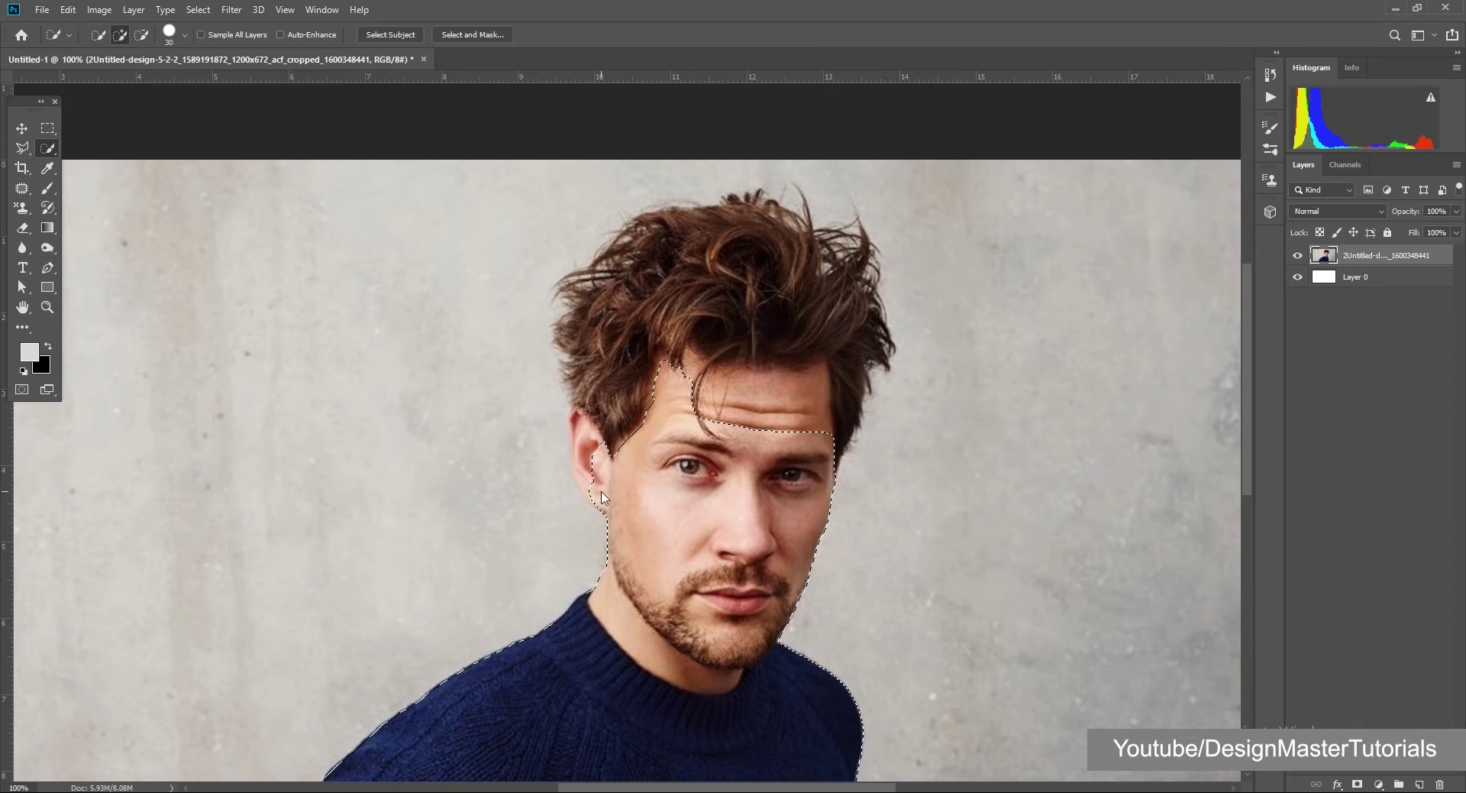
left_click_drag(593, 485, 586, 468)
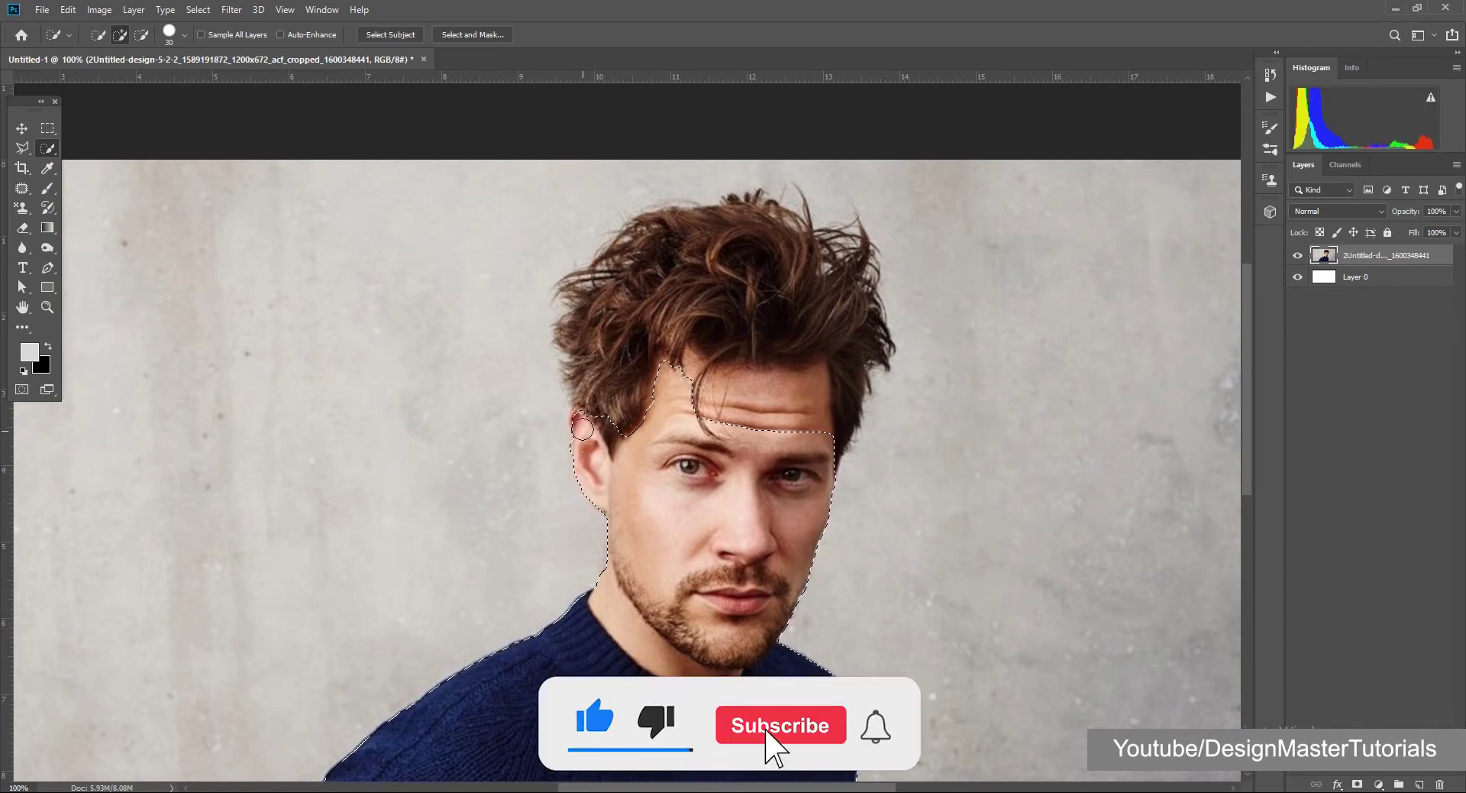
mouse_move(582, 417)
left_mouse_down()
mouse_move(626, 310)
mouse_move(828, 409)
left_mouse_up()
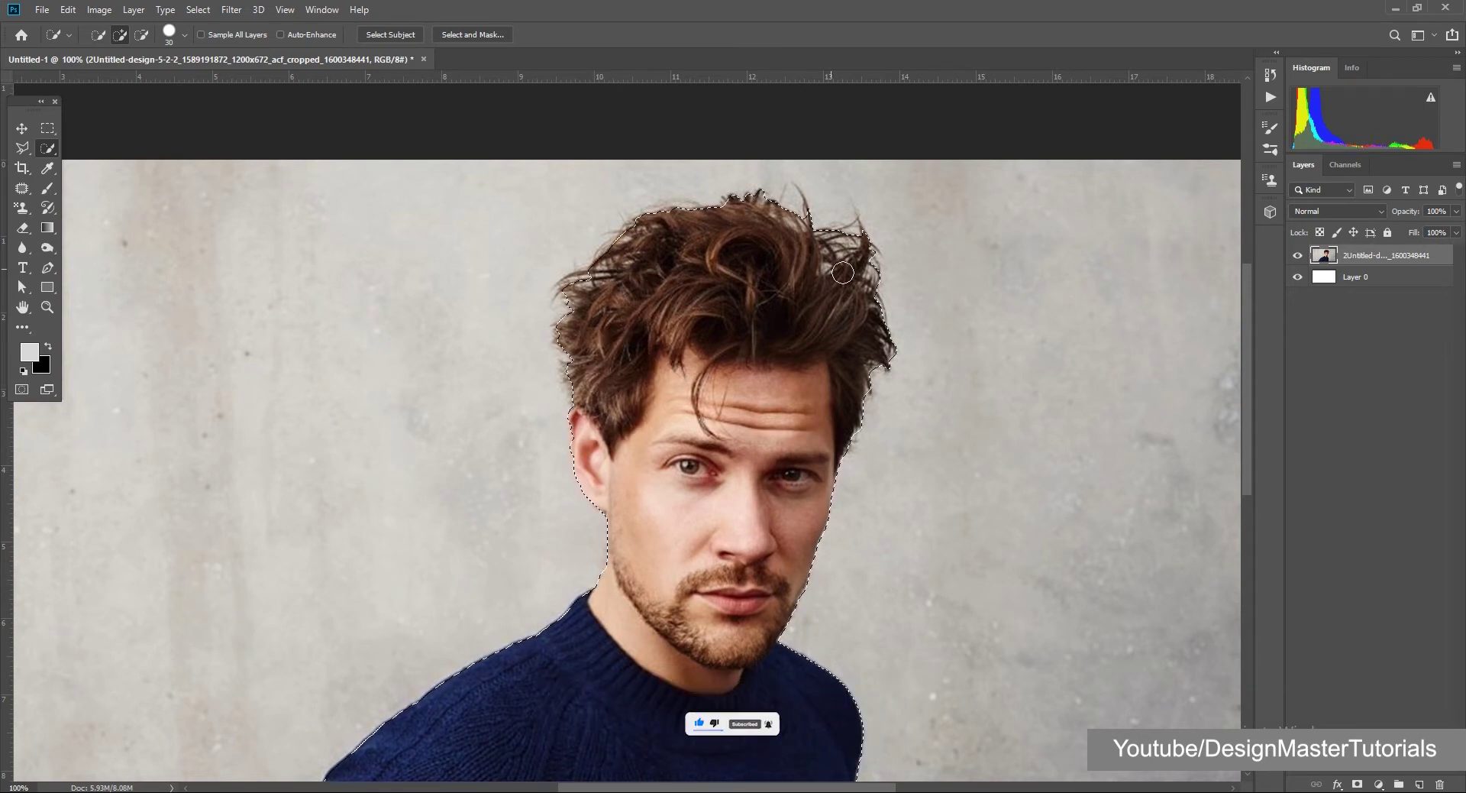
scroll(759, 337, "down", 2)
scroll(764, 359, "down", 2)
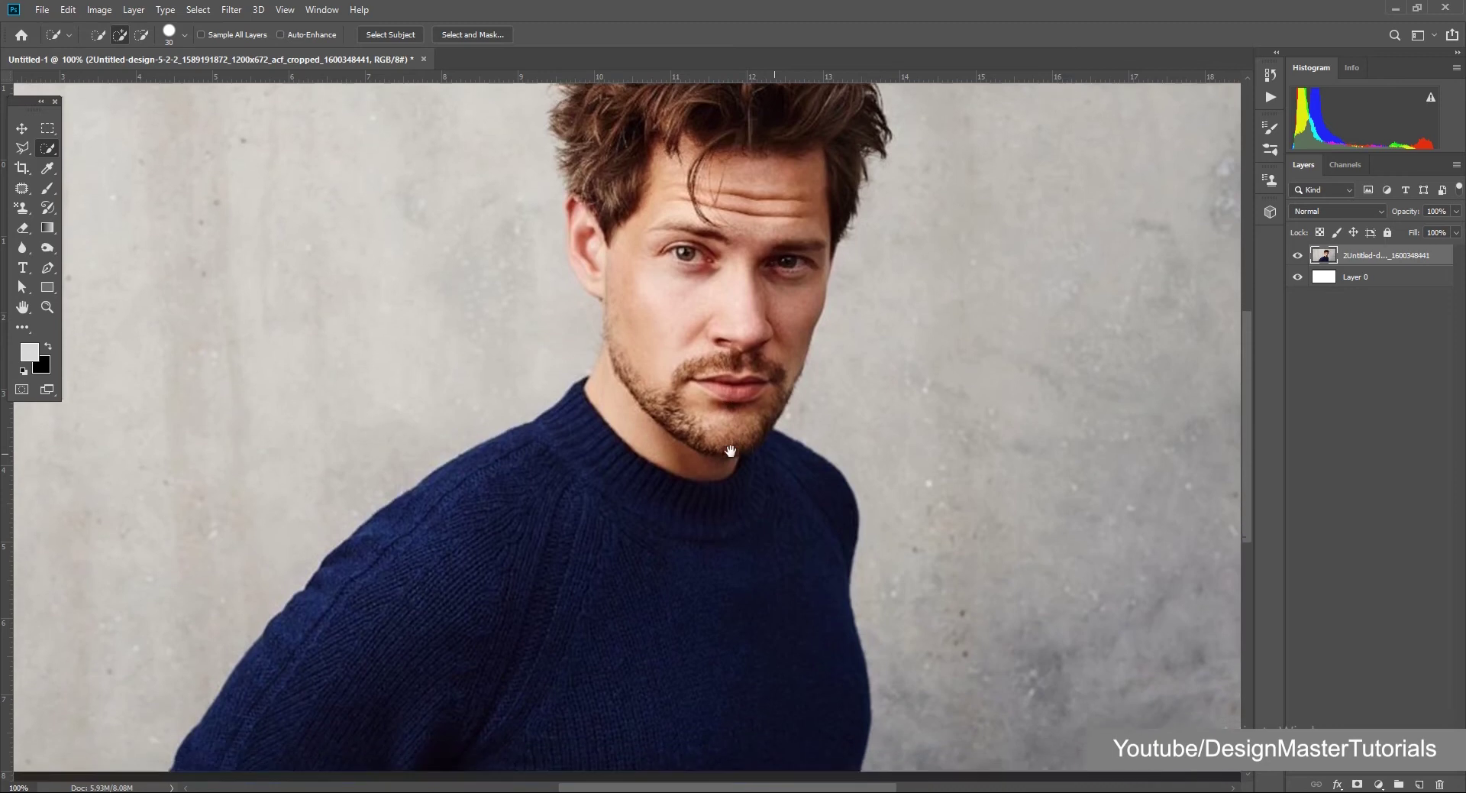
scroll(774, 379, "down", 2)
left_click_drag(774, 379, 758, 576)
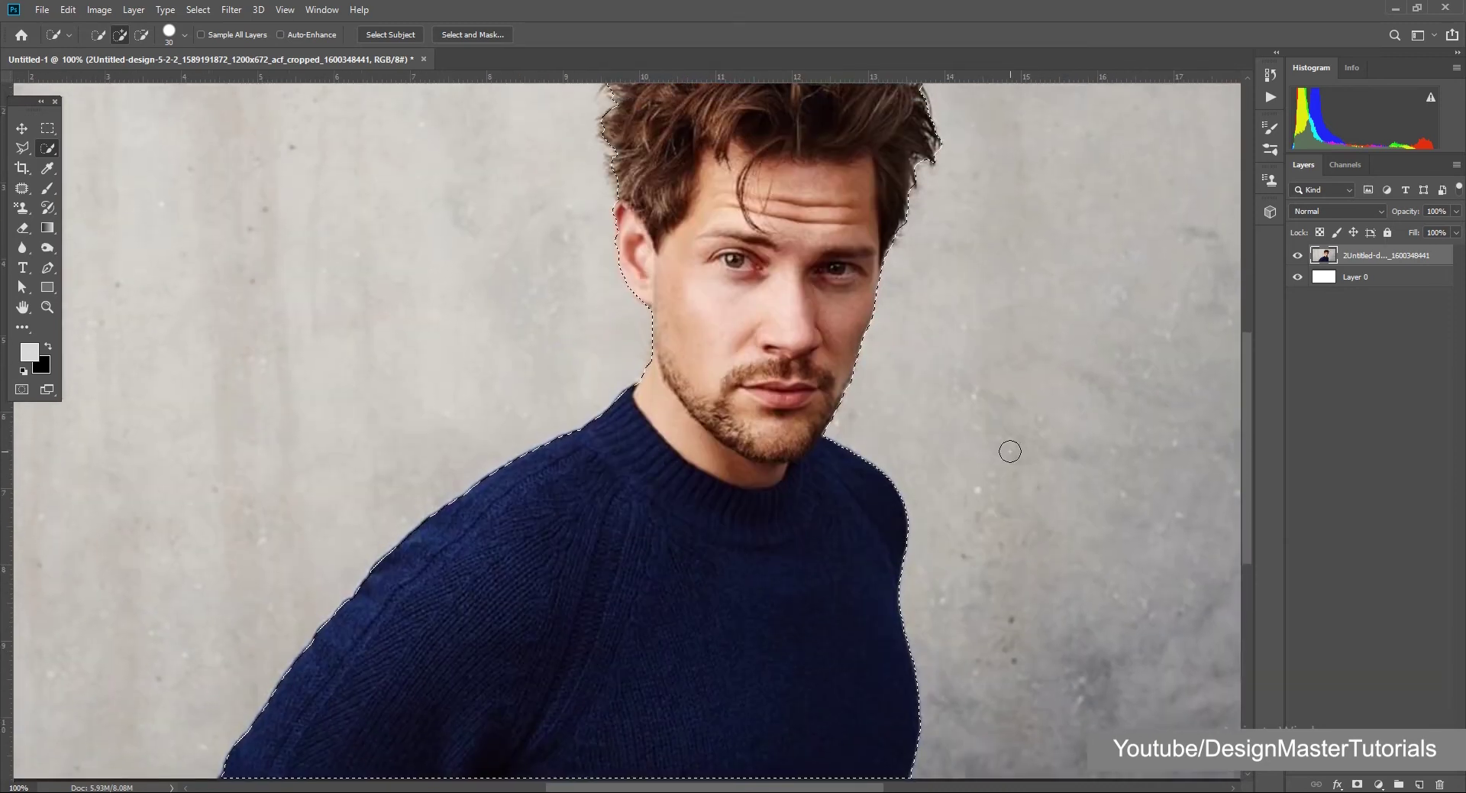
- Copy the selected man onto a new Layer 1 and hide the original photo layer
key("ctrl+c")
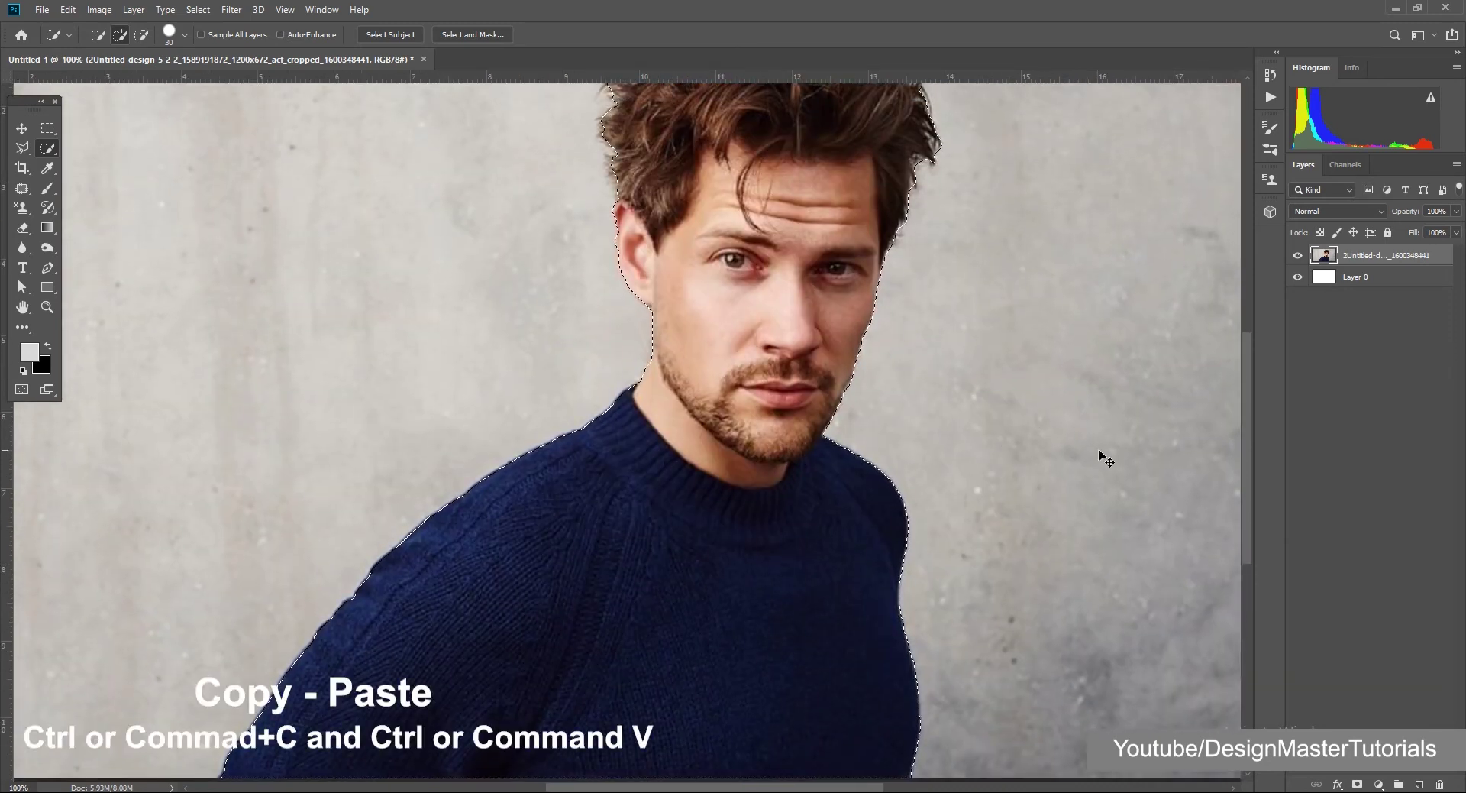
key("ctrl+v")
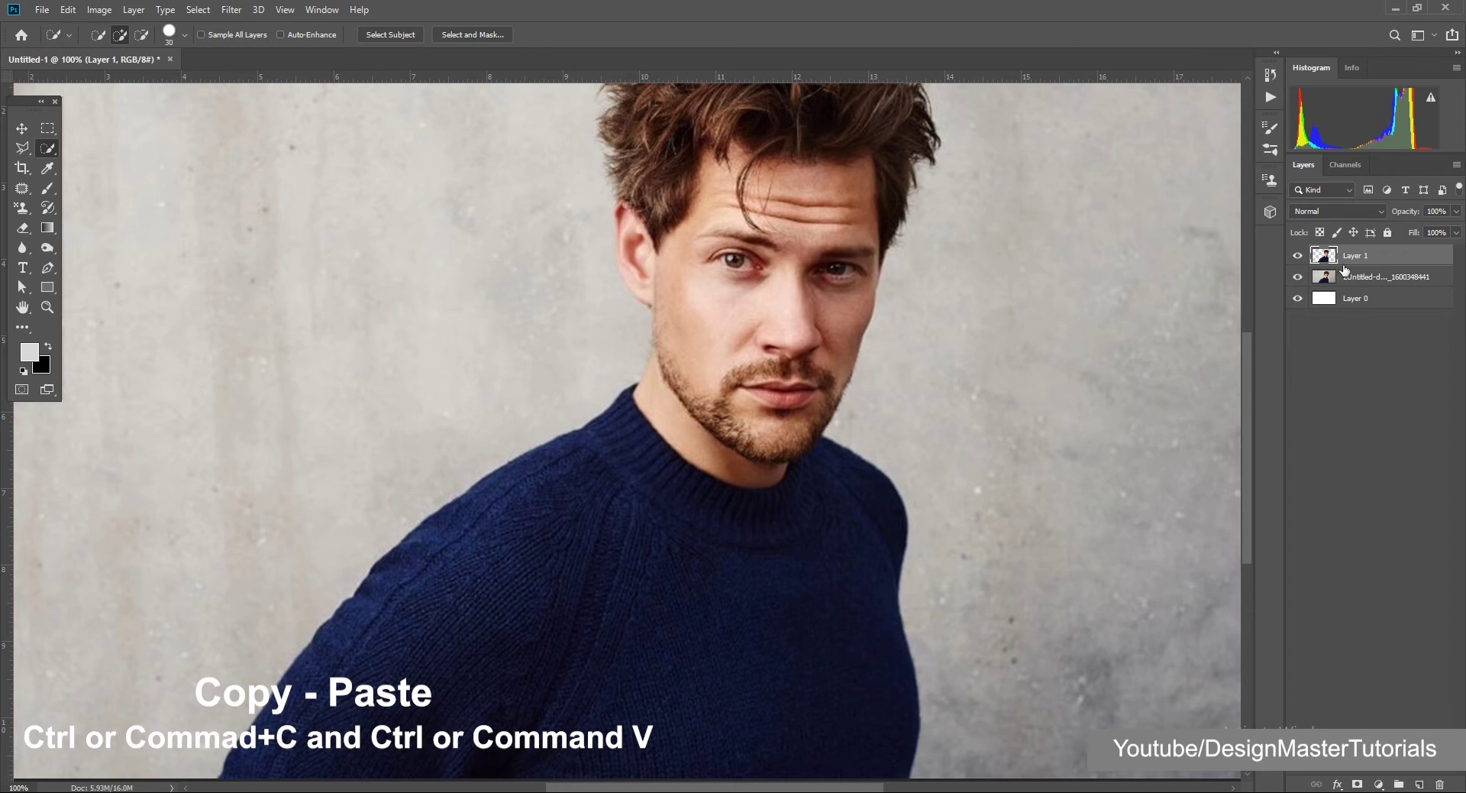
left_click(1297, 281)
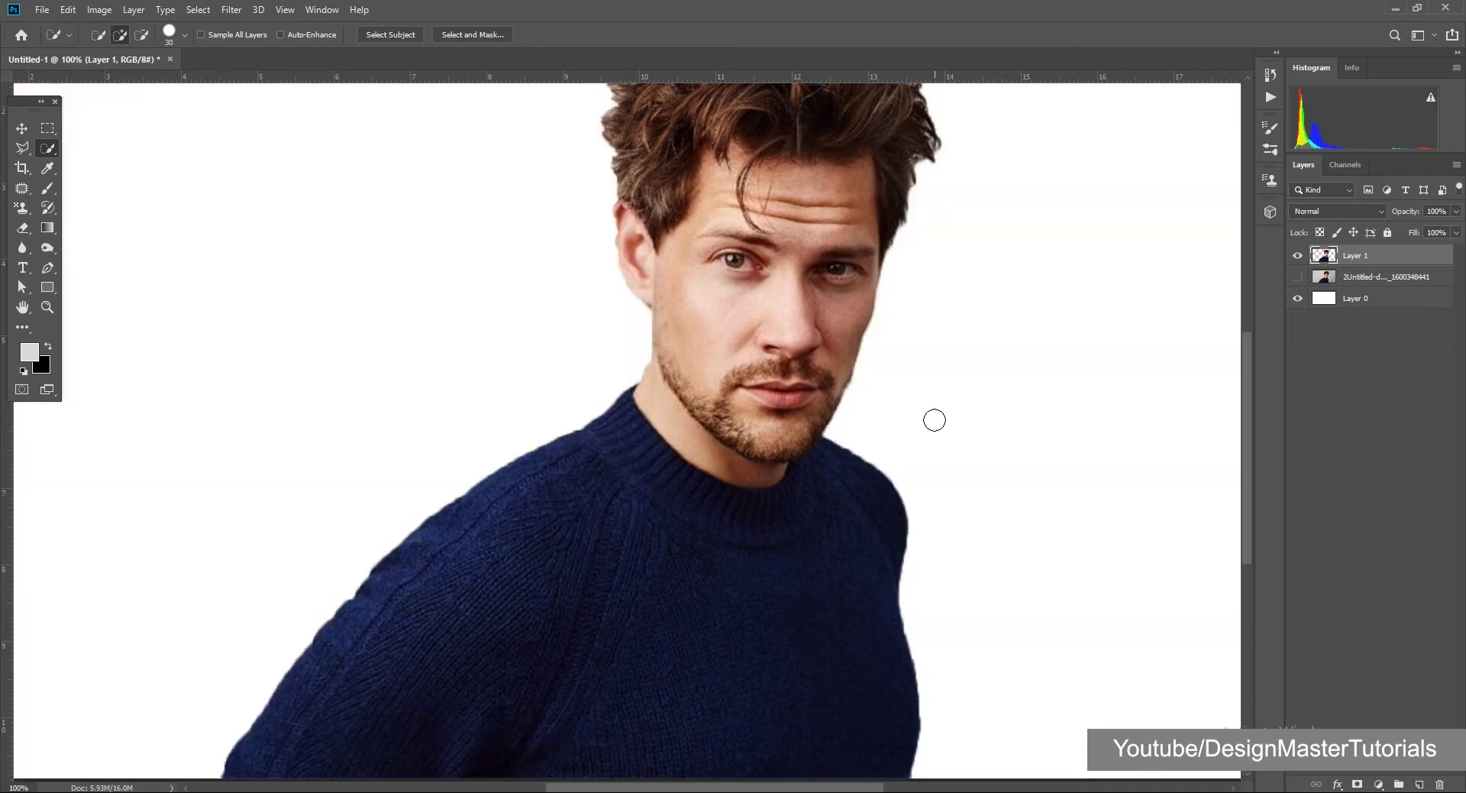
key("ctrl+minus")
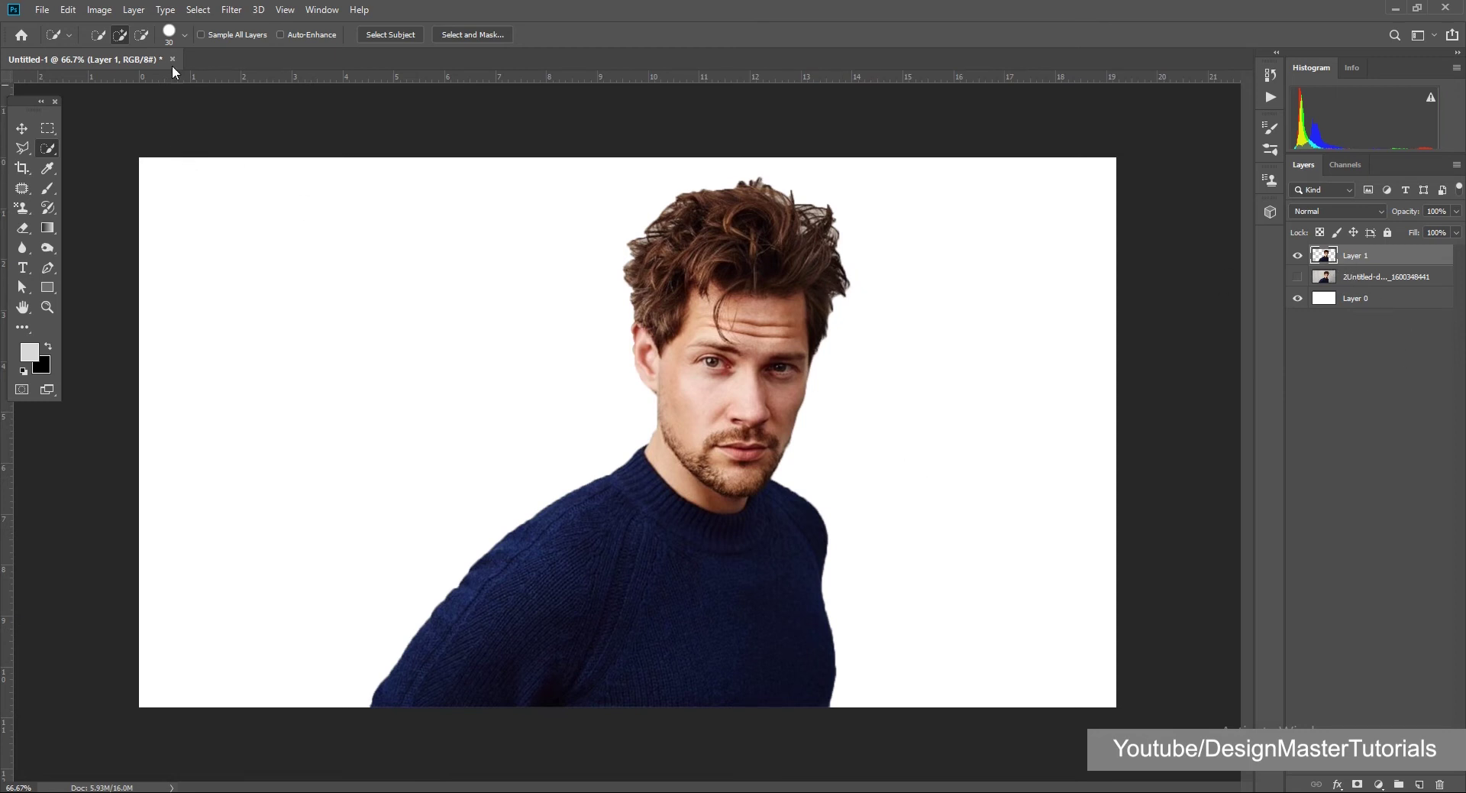
left_click(100, 10)
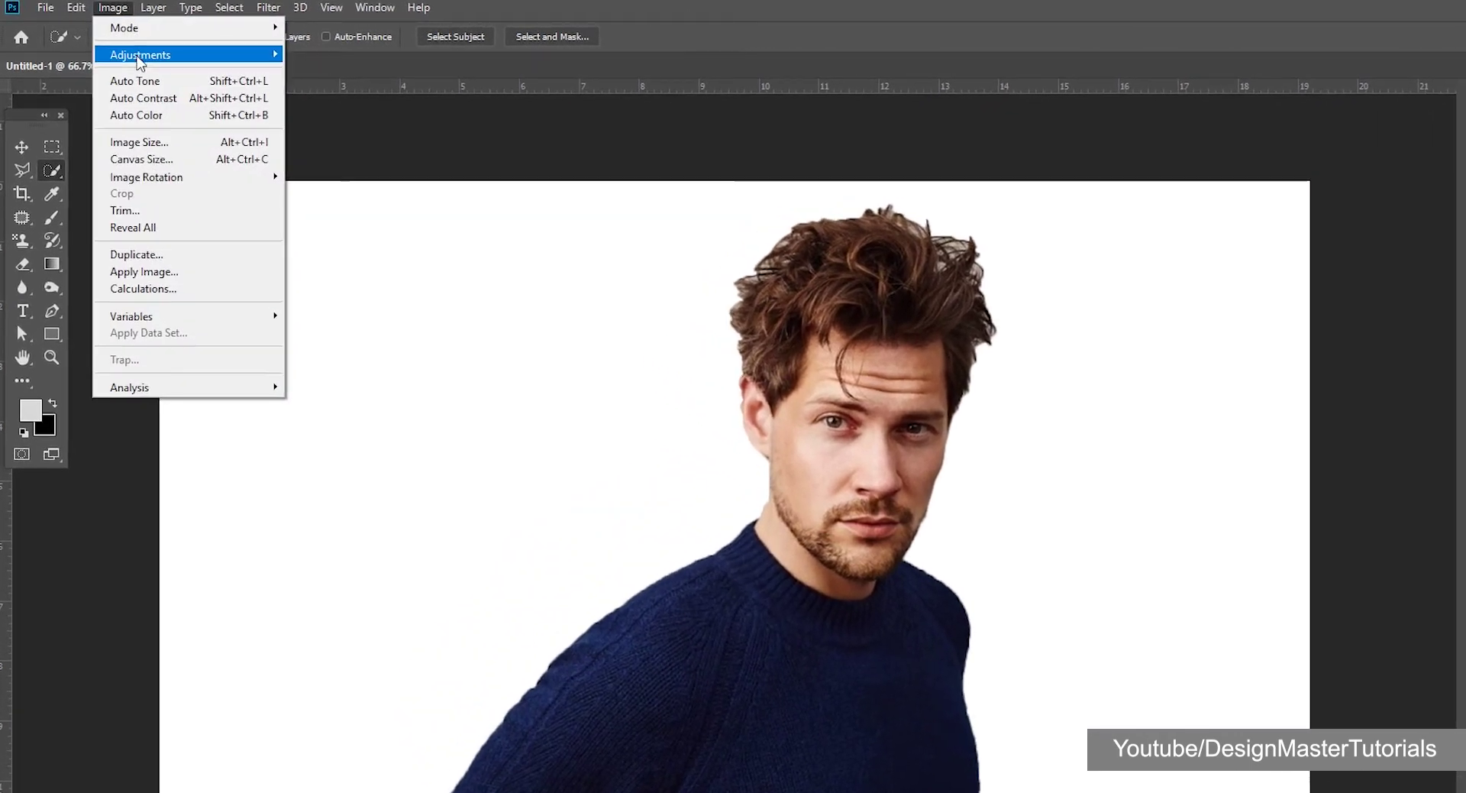
mouse_move(158, 59)
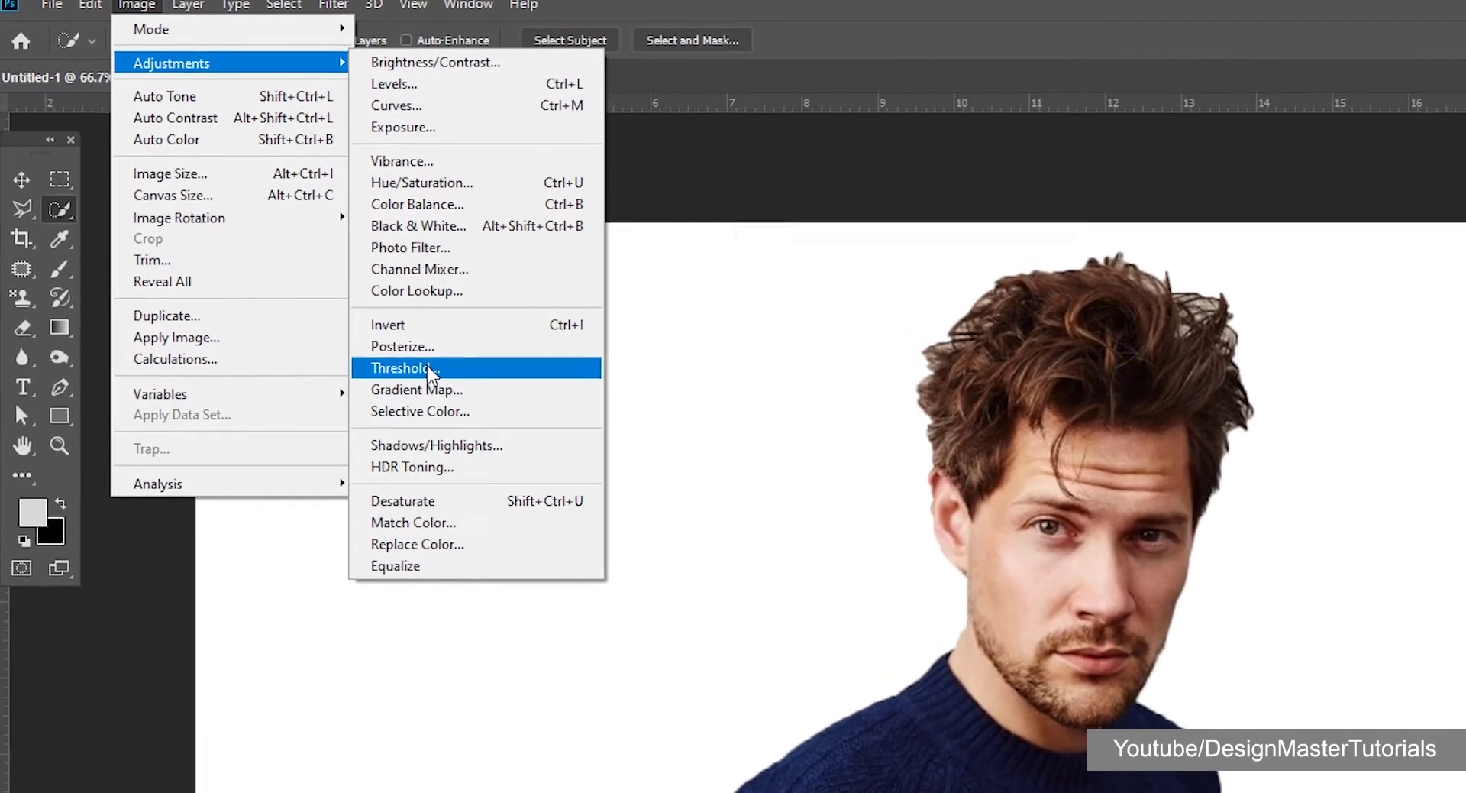
- Apply a Threshold of 119 to make the cut-out man a black-and-white stencil
left_click(432, 369)
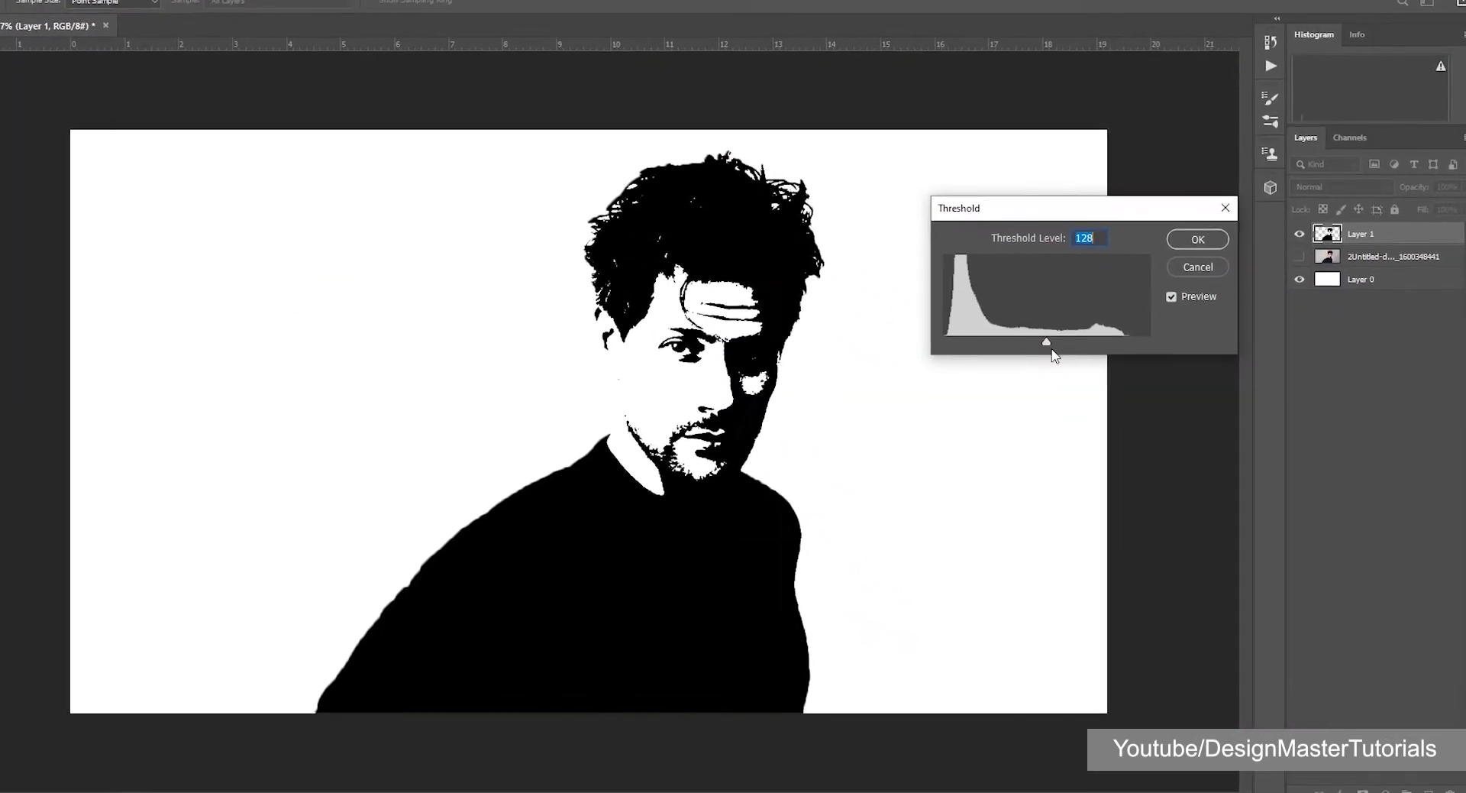
mouse_move(1046, 342)
left_mouse_down()
mouse_move(1023, 342)
mouse_move(1088, 332)
mouse_move(978, 328)
mouse_move(1002, 331)
left_mouse_up()
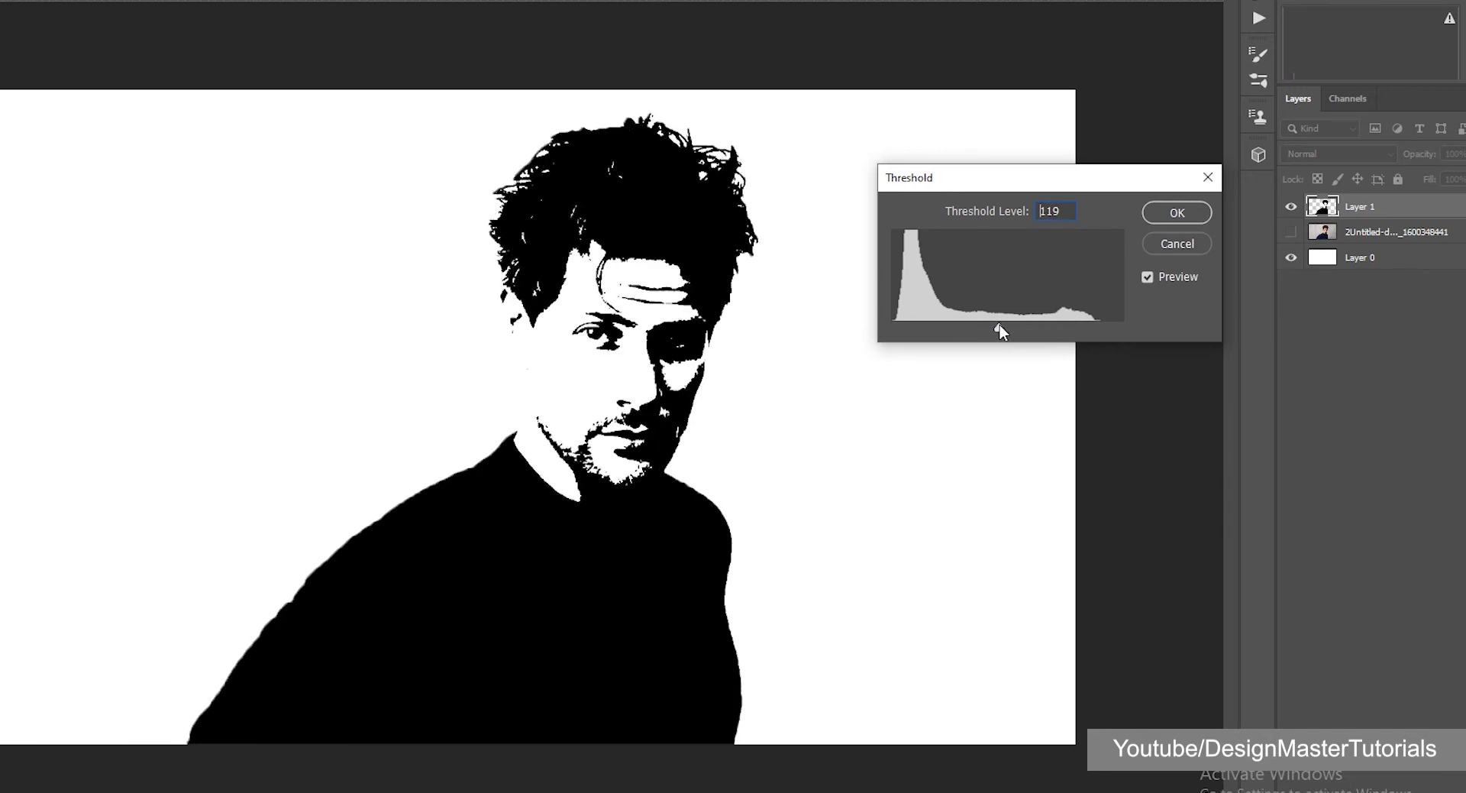
left_click(1174, 214)
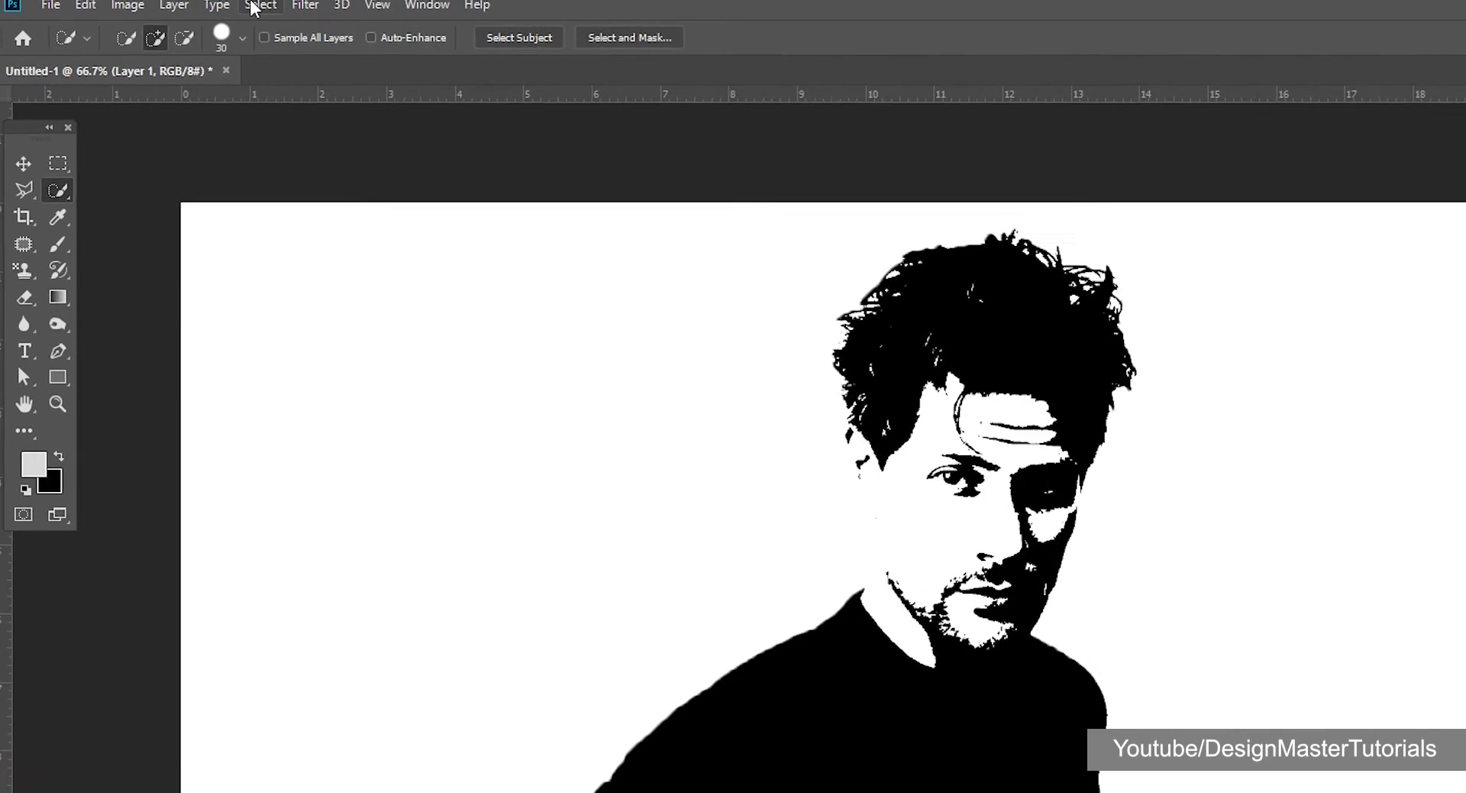
- Select the stencil's black areas with Color Range (Fuzziness 122) and copy them to Layer 2
left_click(248, 6)
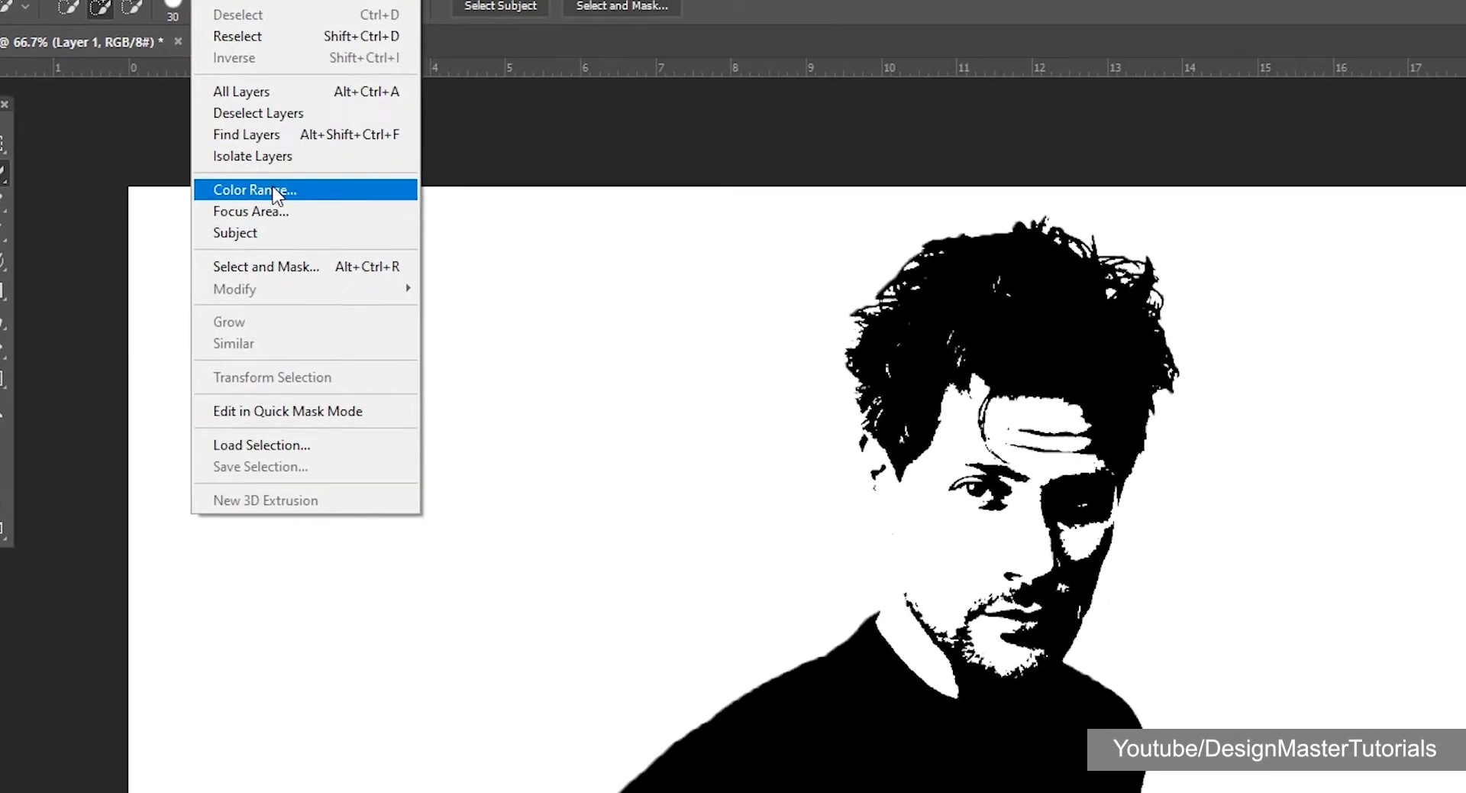
left_click(317, 214)
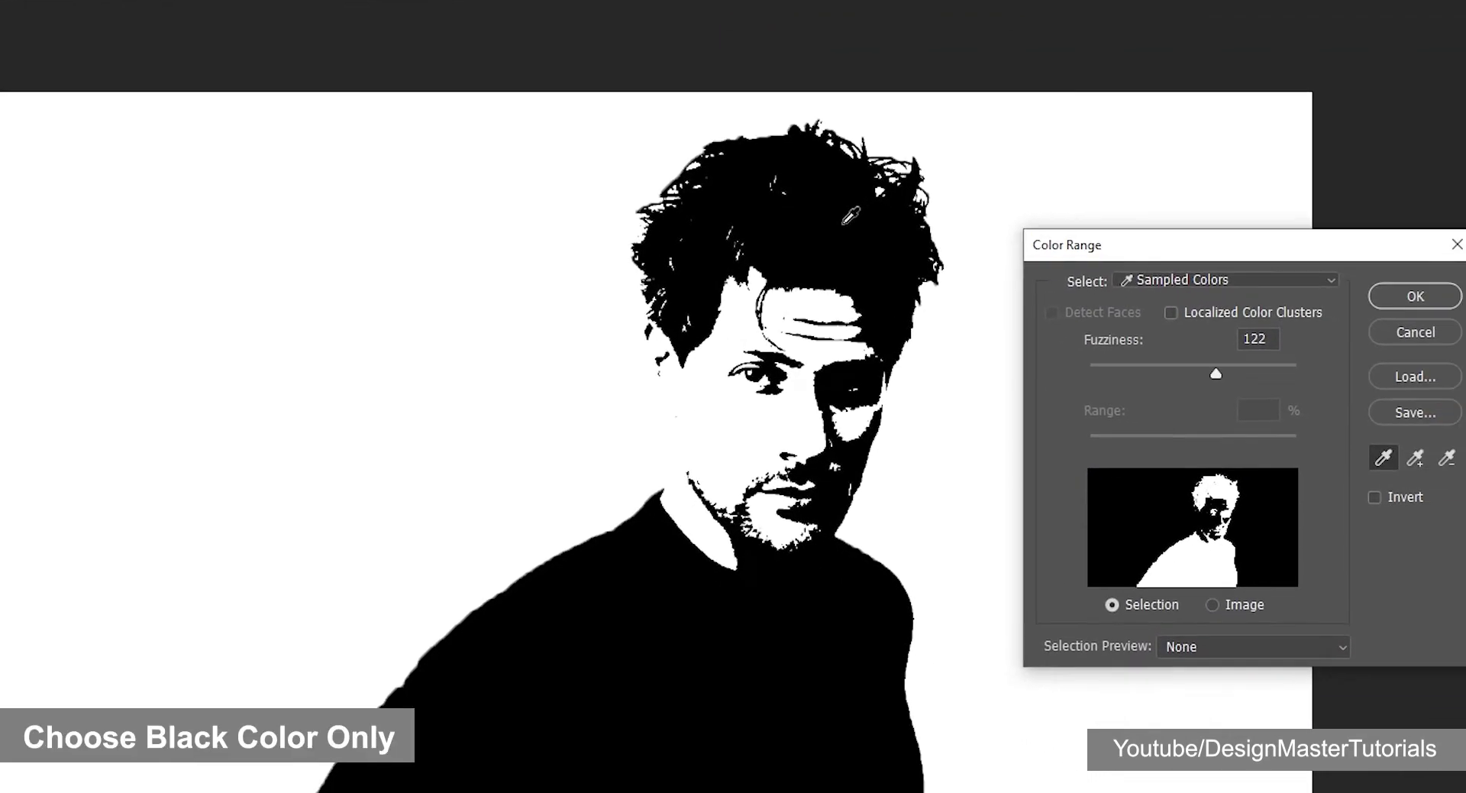
left_click(1284, 287)
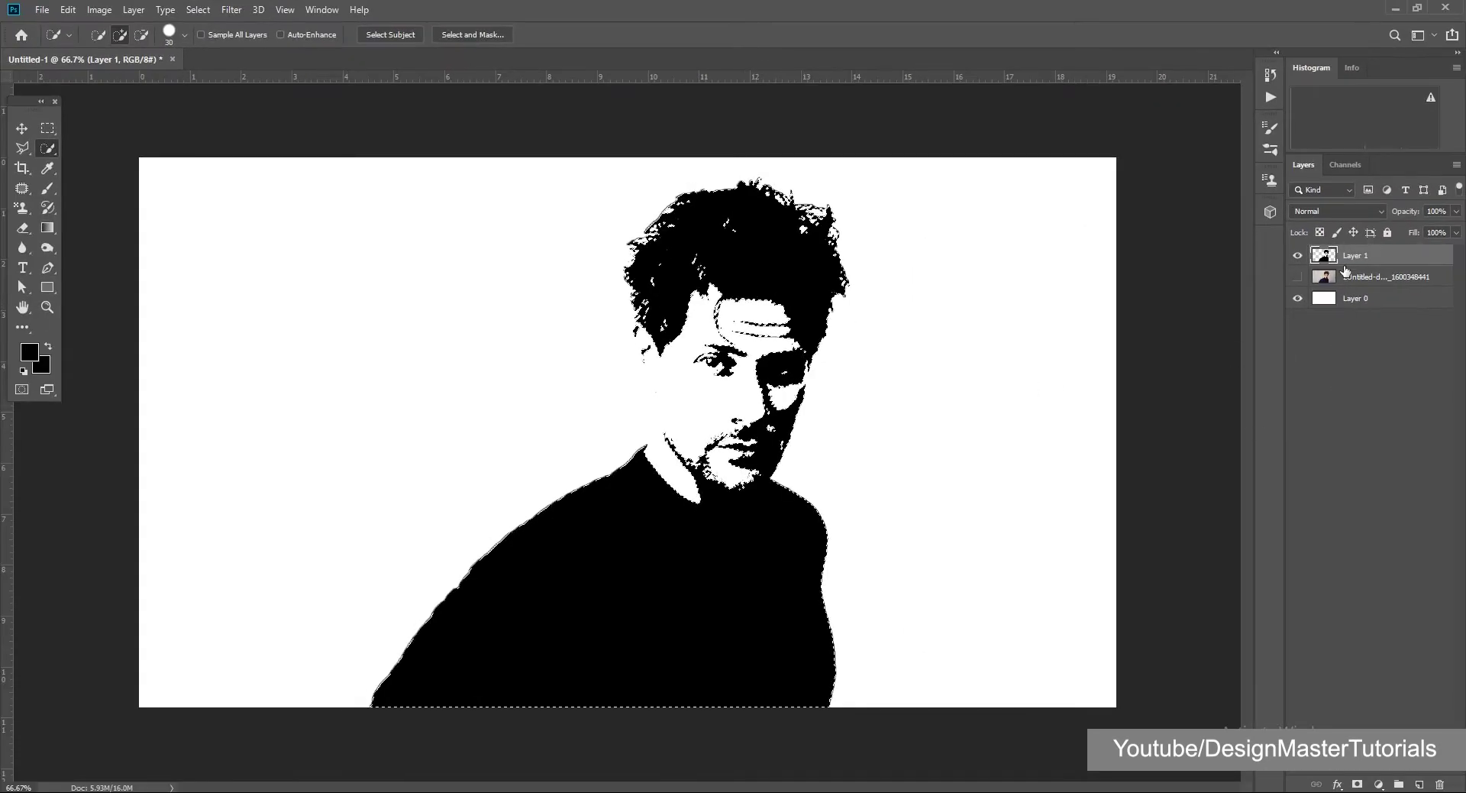
key("ctrl+j")
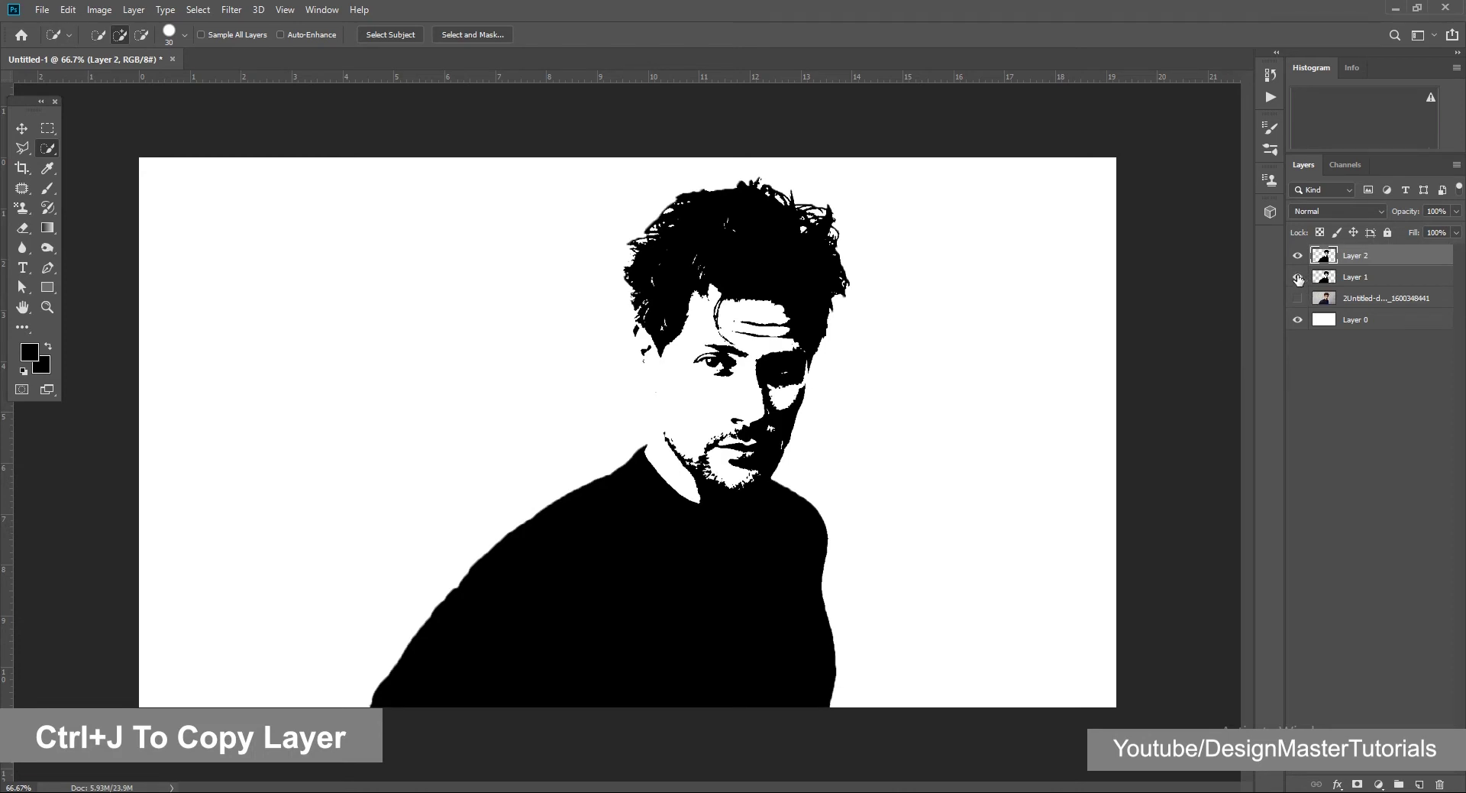
left_click(1362, 284)
- Delete Layer 1 and convert Layer 2 to a smart object
key("Delete")
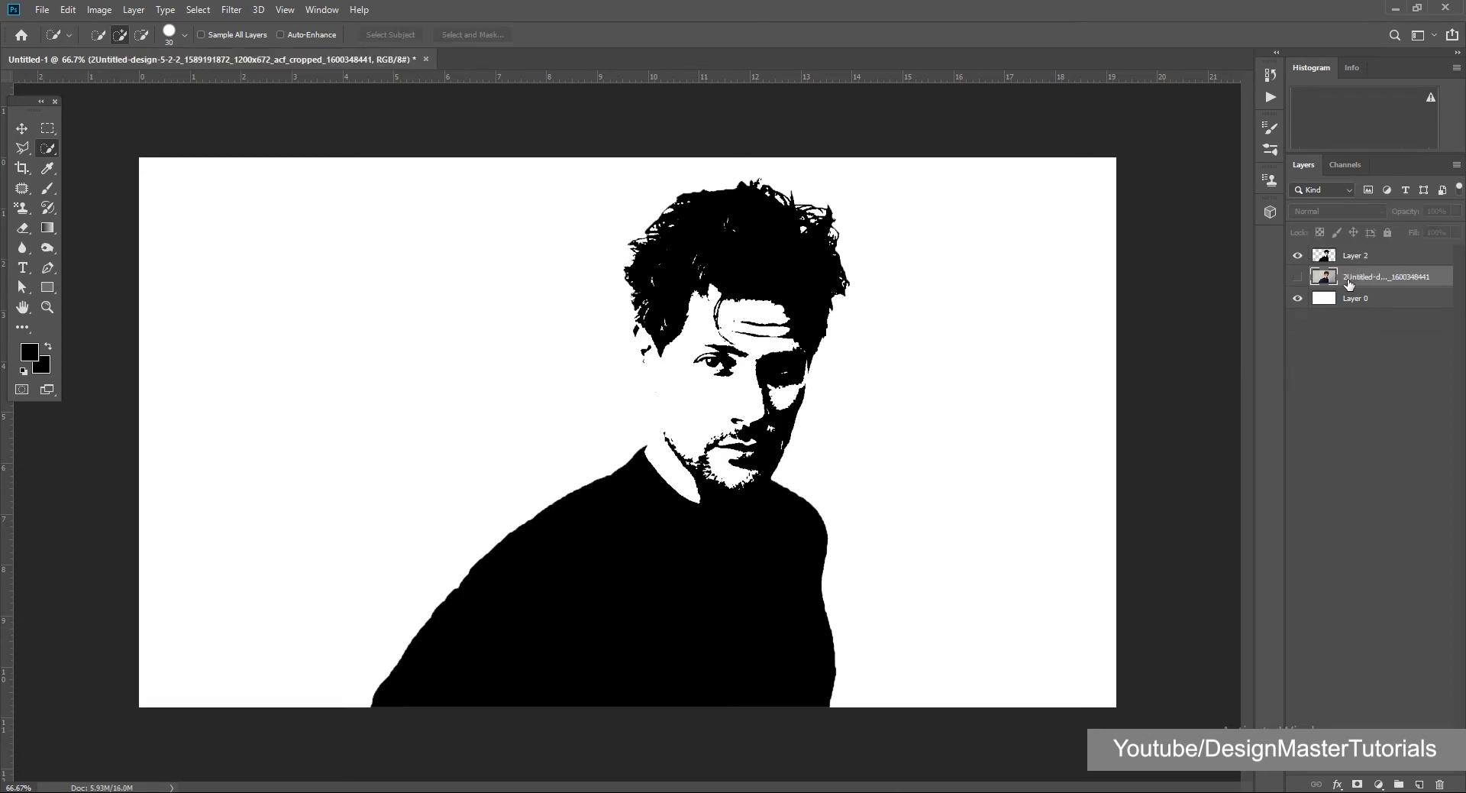
left_click(1349, 263)
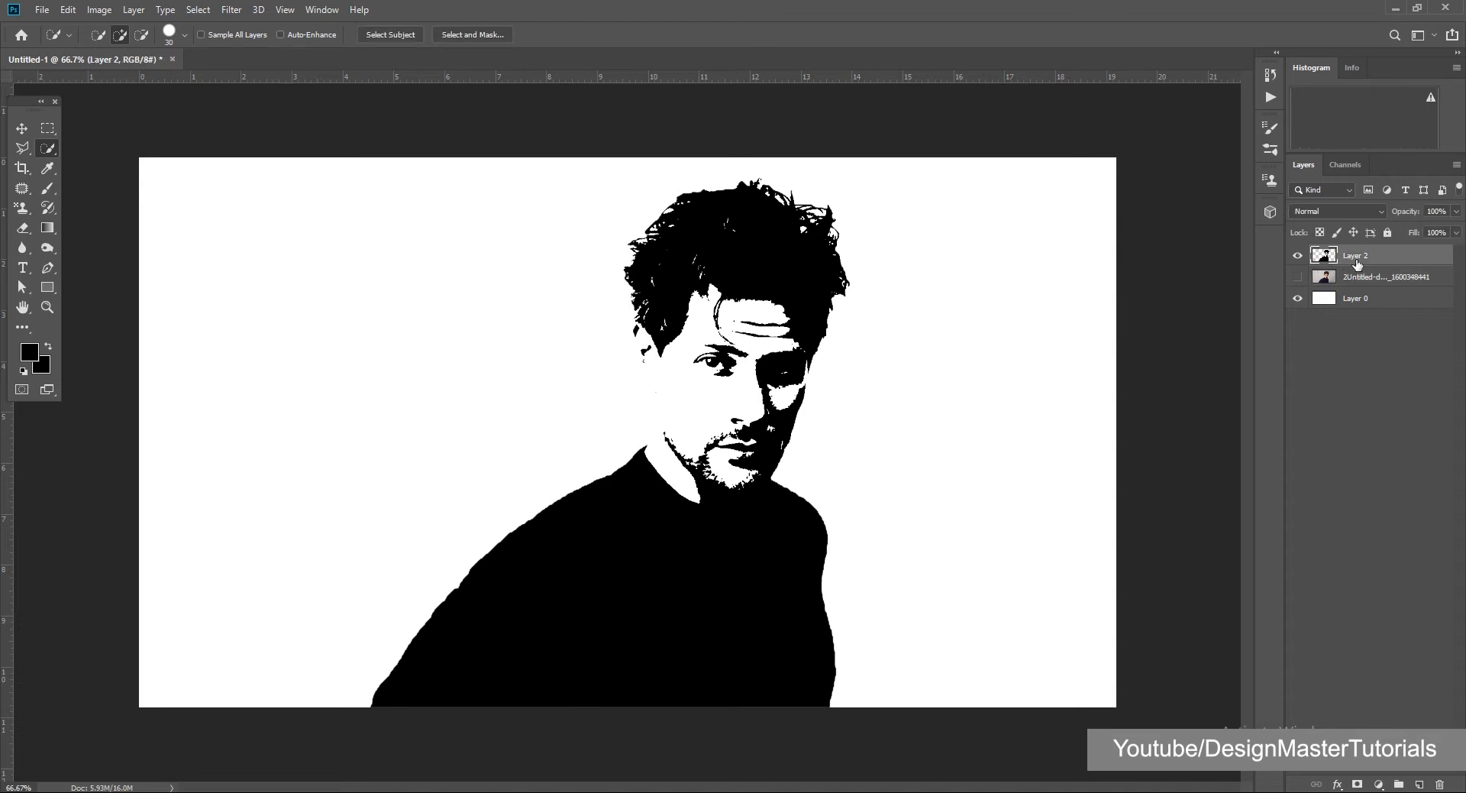
right_click(1351, 263)
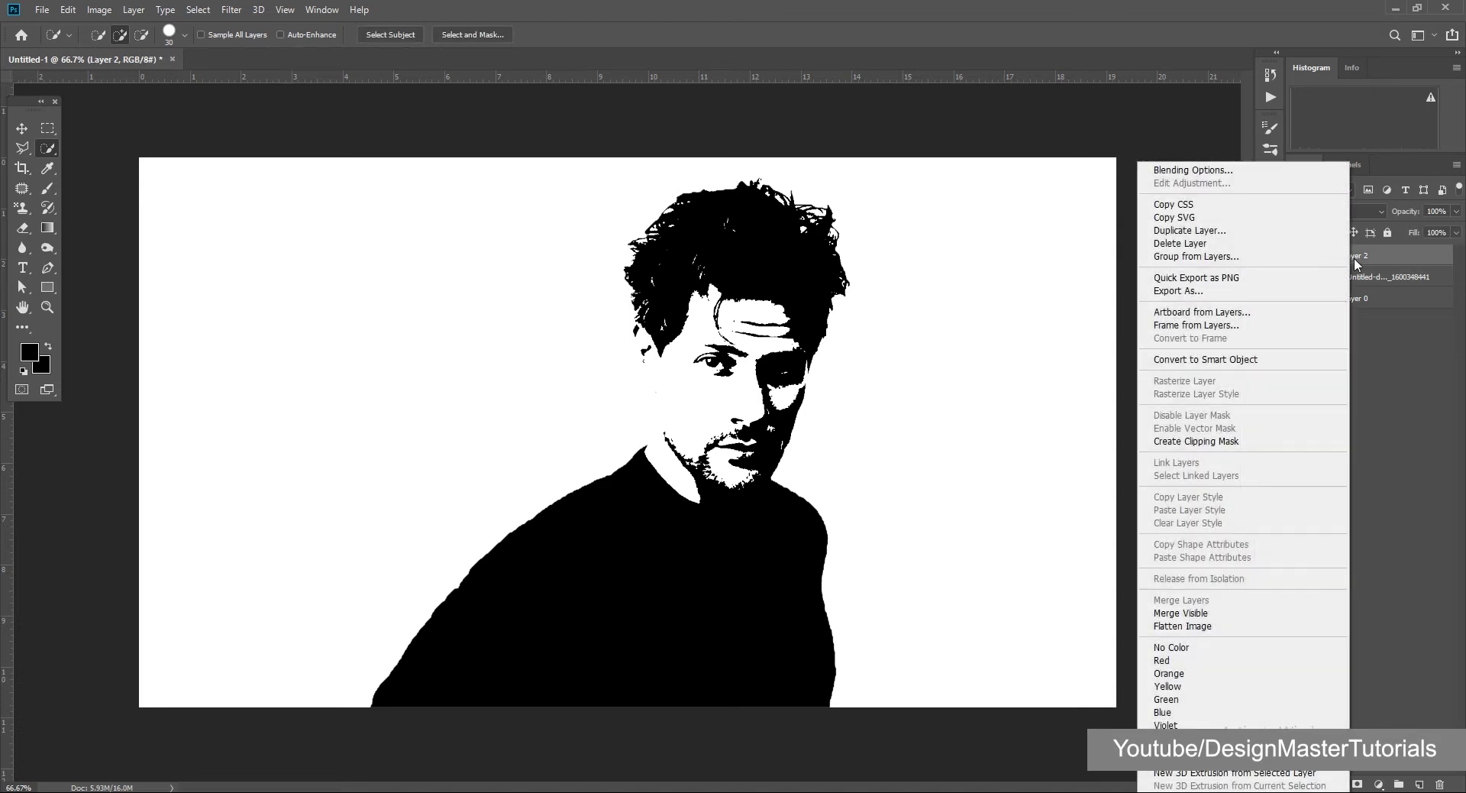
left_click(1234, 359)
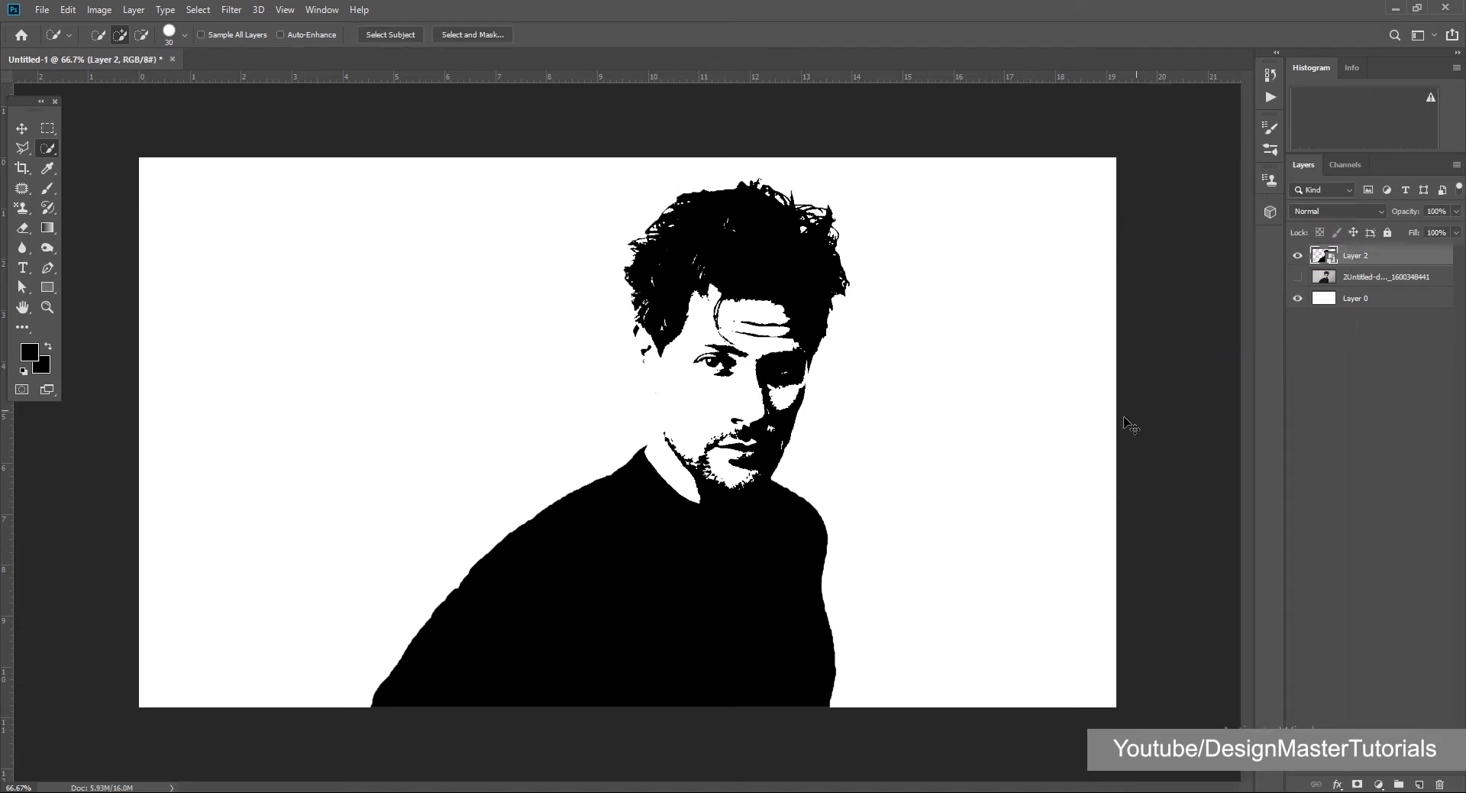
- Scale the stencil down to about 71% and reposition it on the canvas
key("ctrl+t")
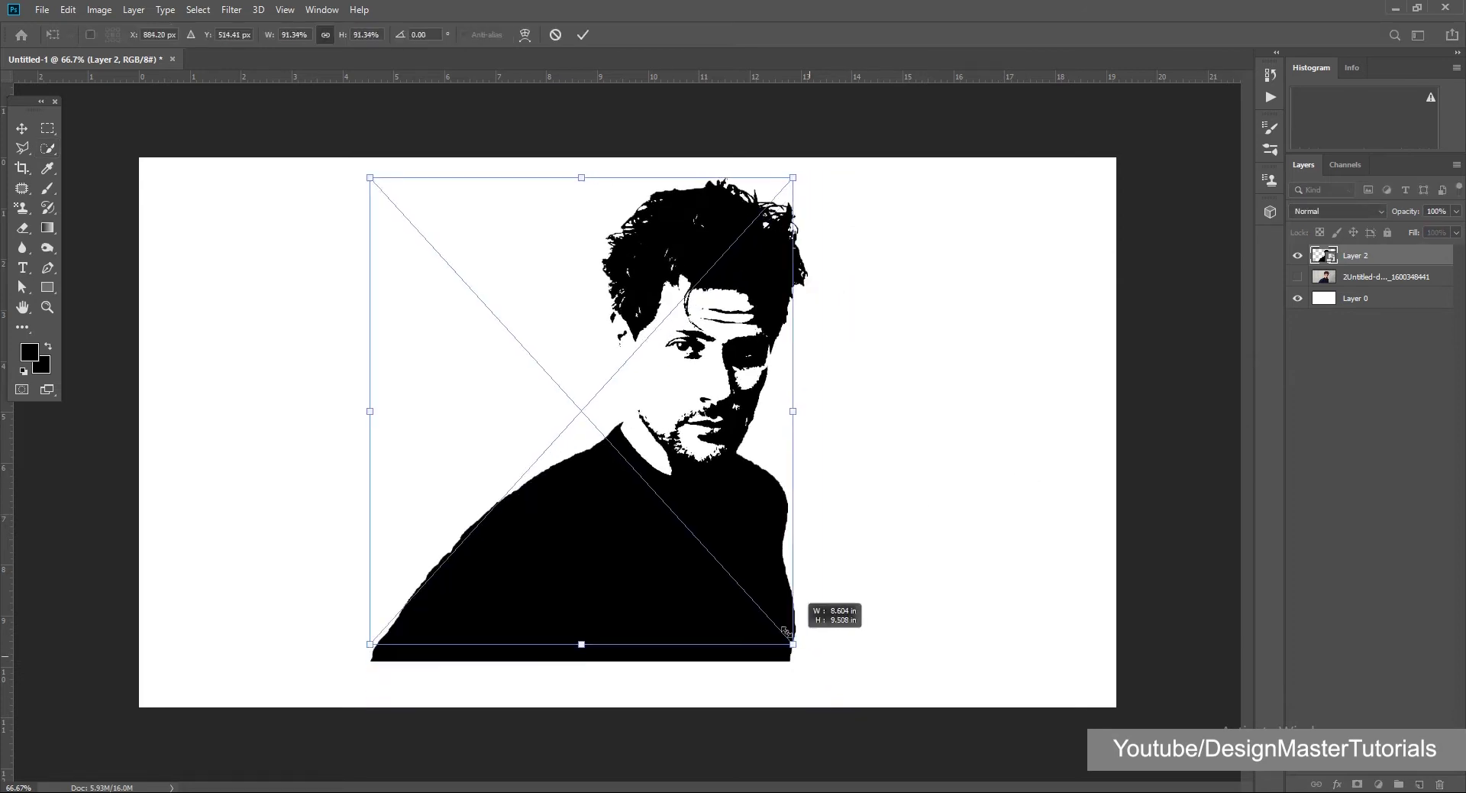
left_click_drag(848, 707, 730, 576)
key("ctrl+plus")
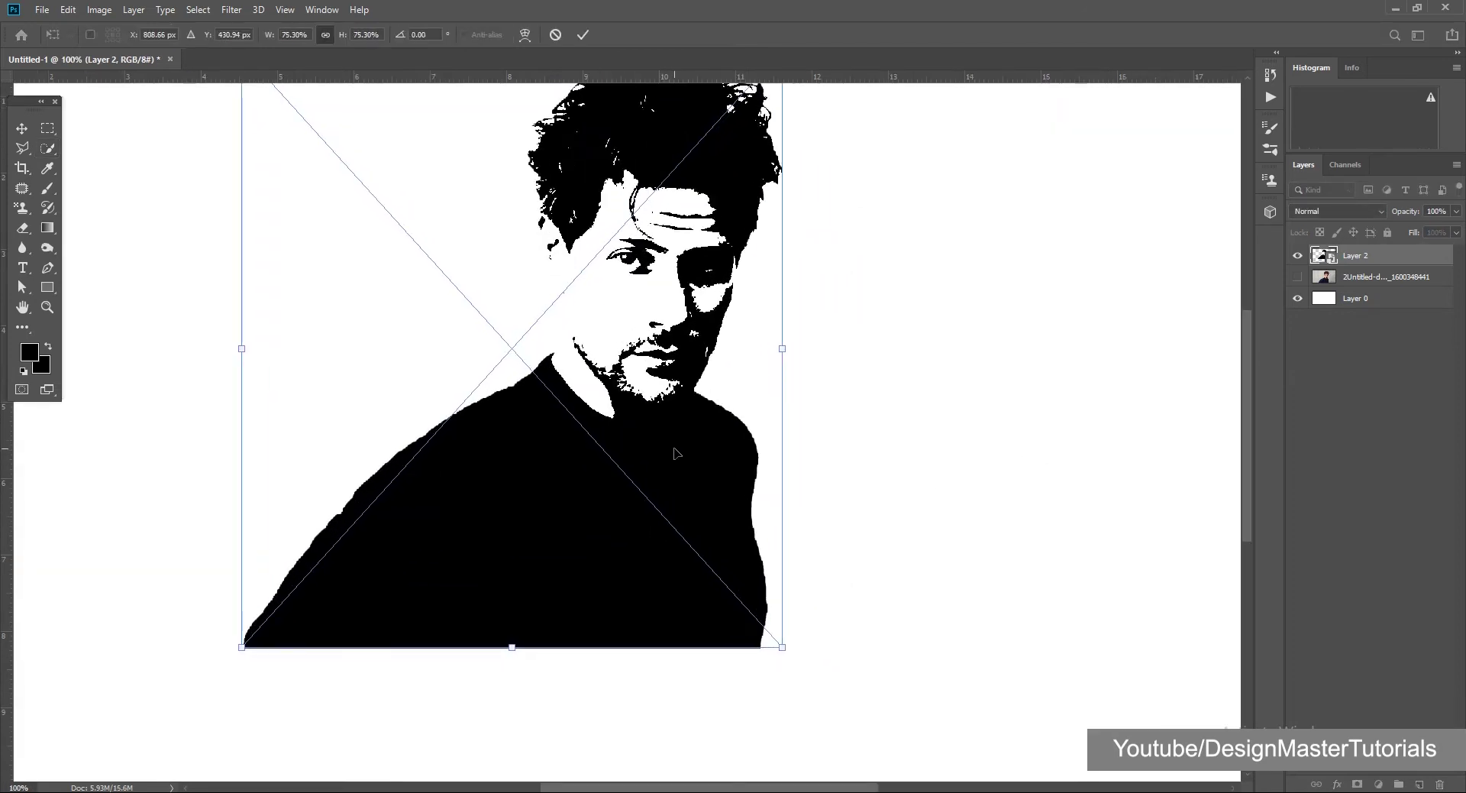
mouse_move(660, 451)
left_mouse_down()
mouse_move(726, 521)
mouse_move(766, 505)
left_mouse_up()
key("ctrl+minus")
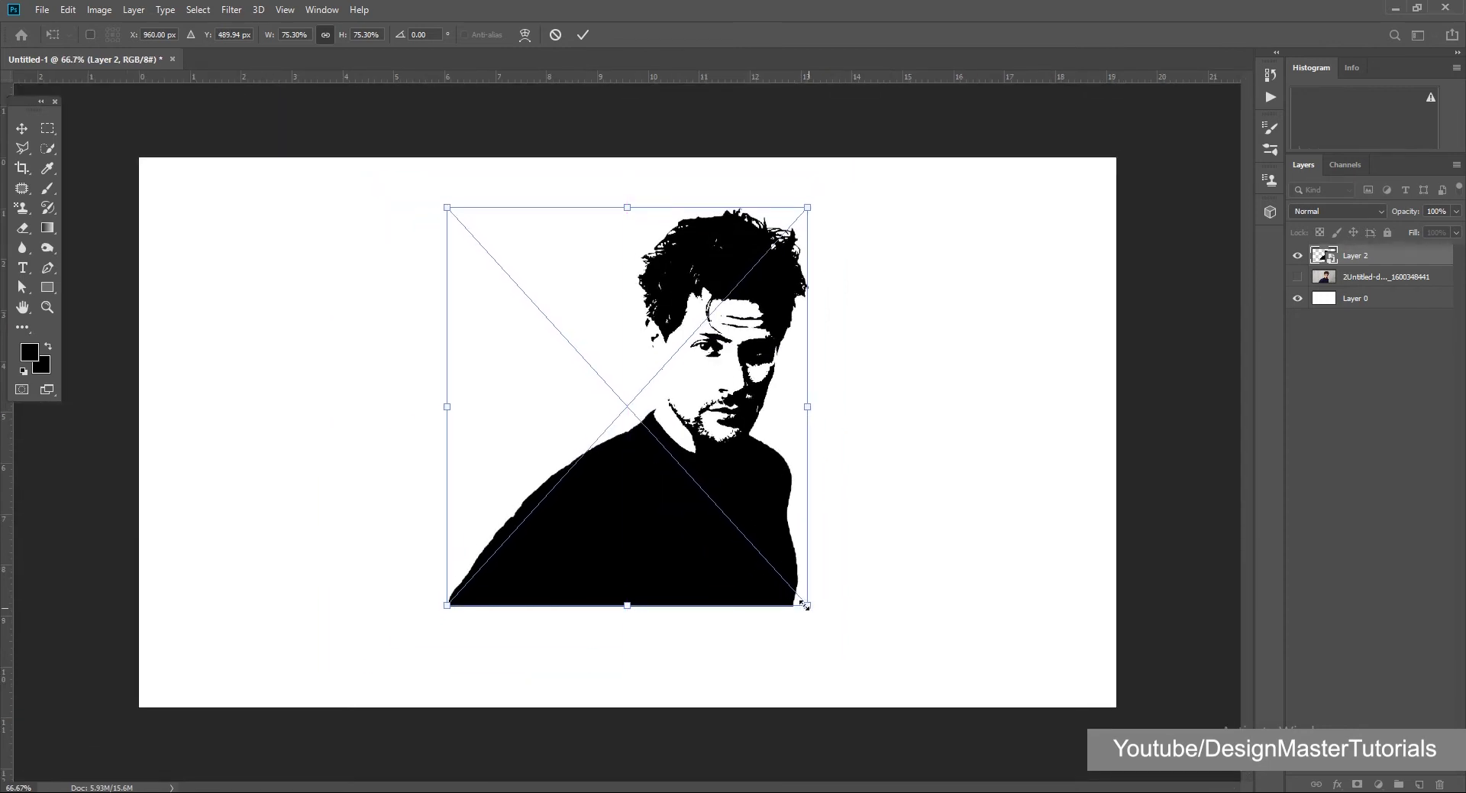
left_click_drag(806, 604, 779, 591)
key("ctrl+plus")
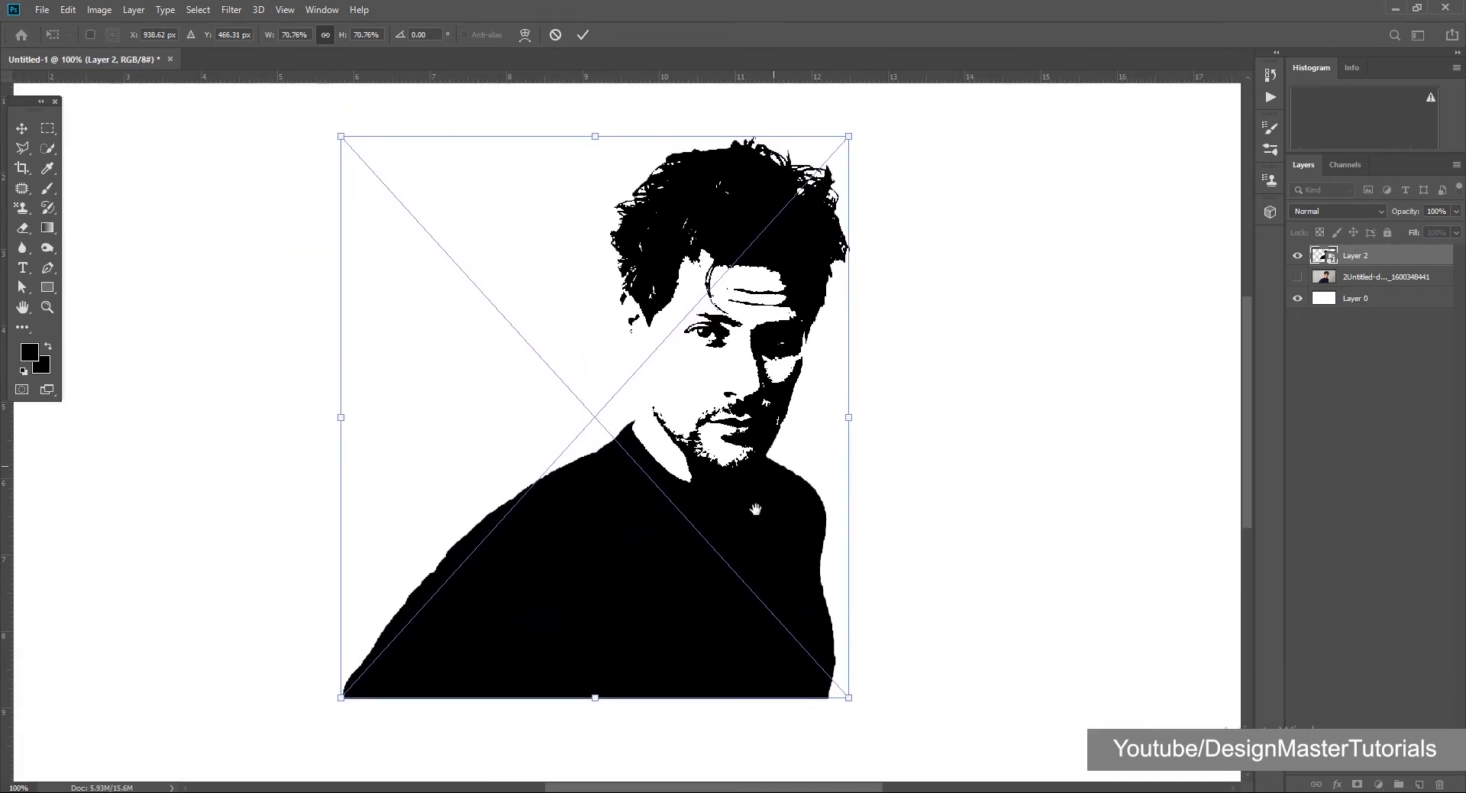
key("Return")
key("w")
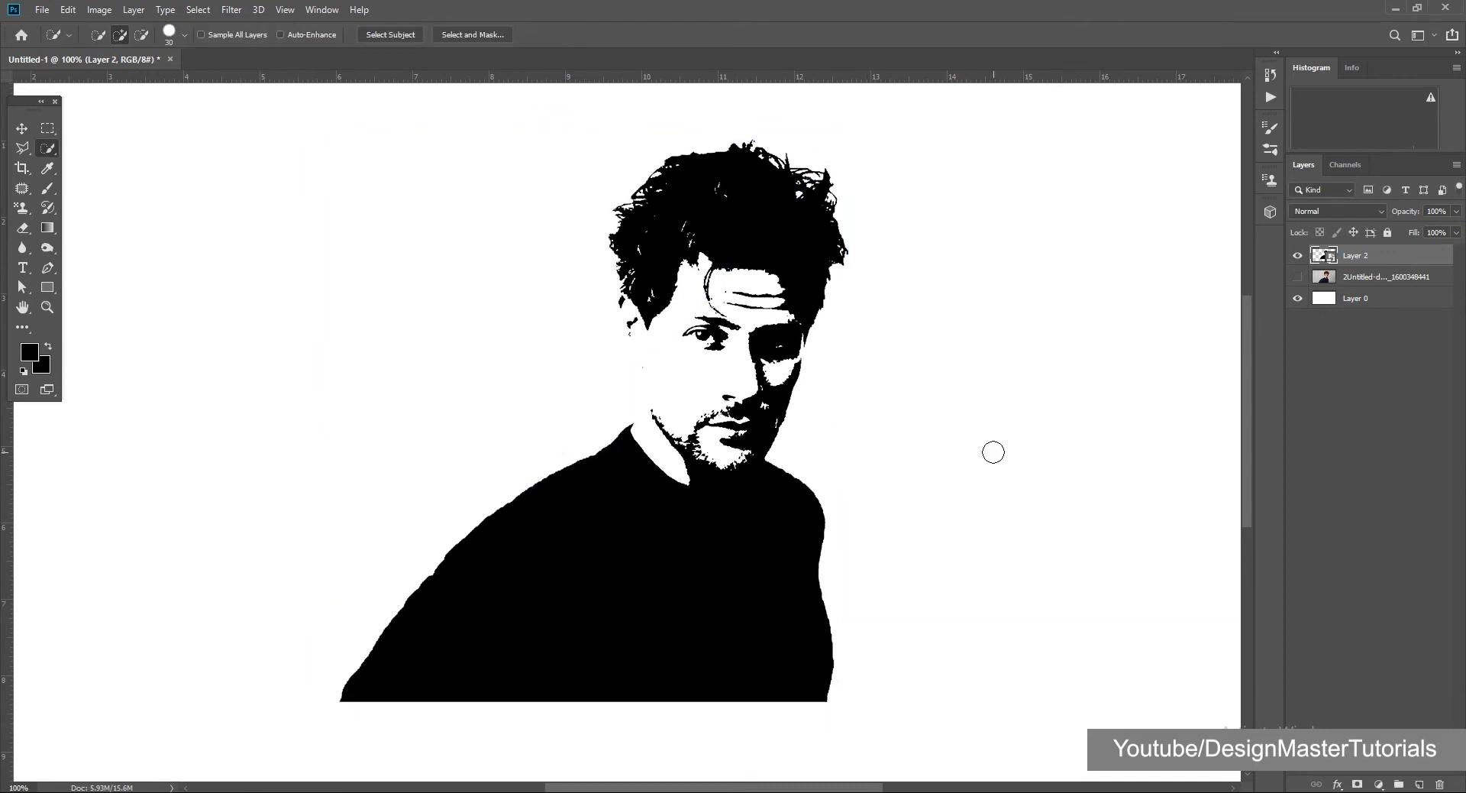
- Add a layer mask to Layer 2 and set up a 150 px black brush
left_click(1359, 785)
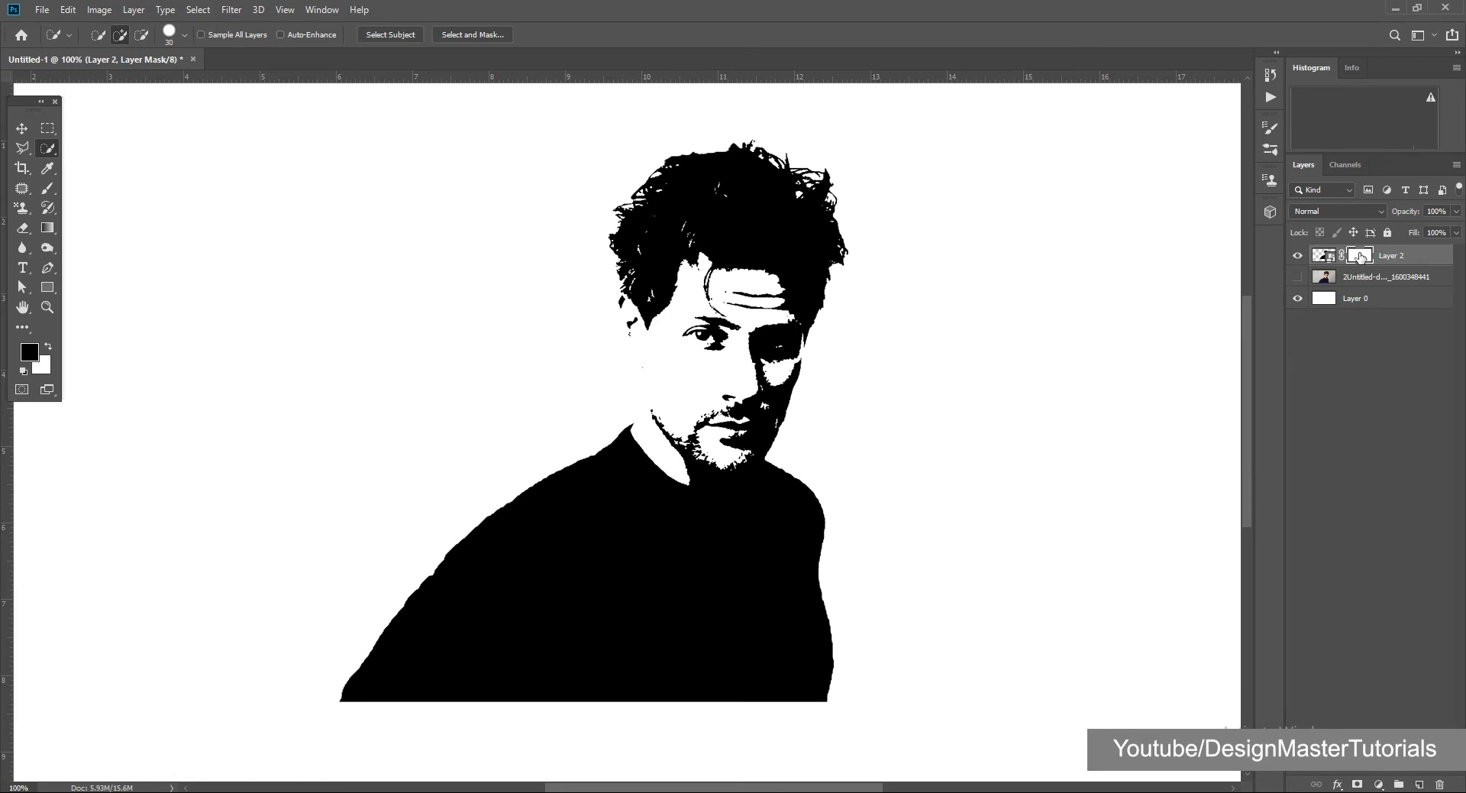
left_click(47, 189)
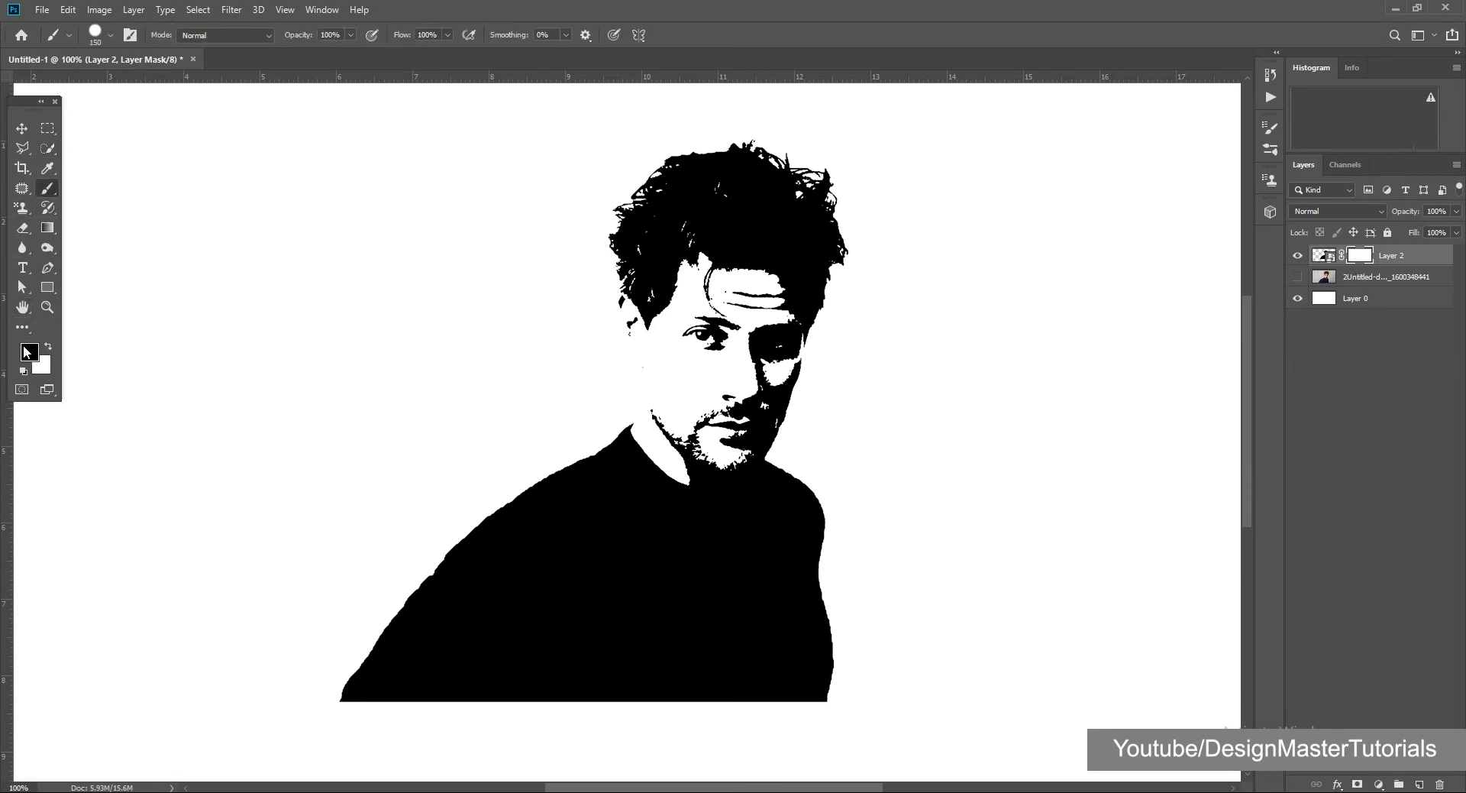
scroll(393, 465, "down", 2)
scroll(351, 519, "down", 1)
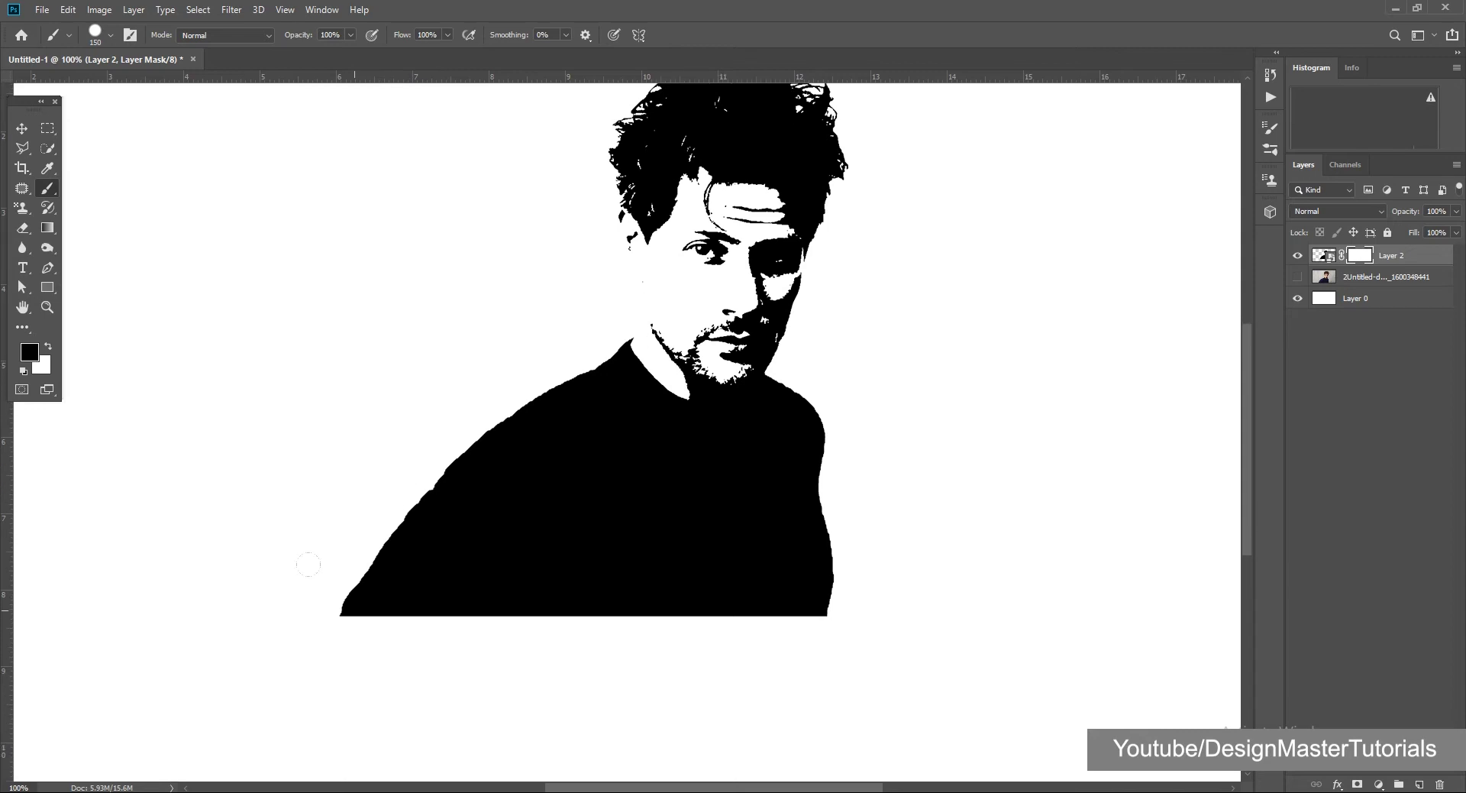
left_click(96, 33)
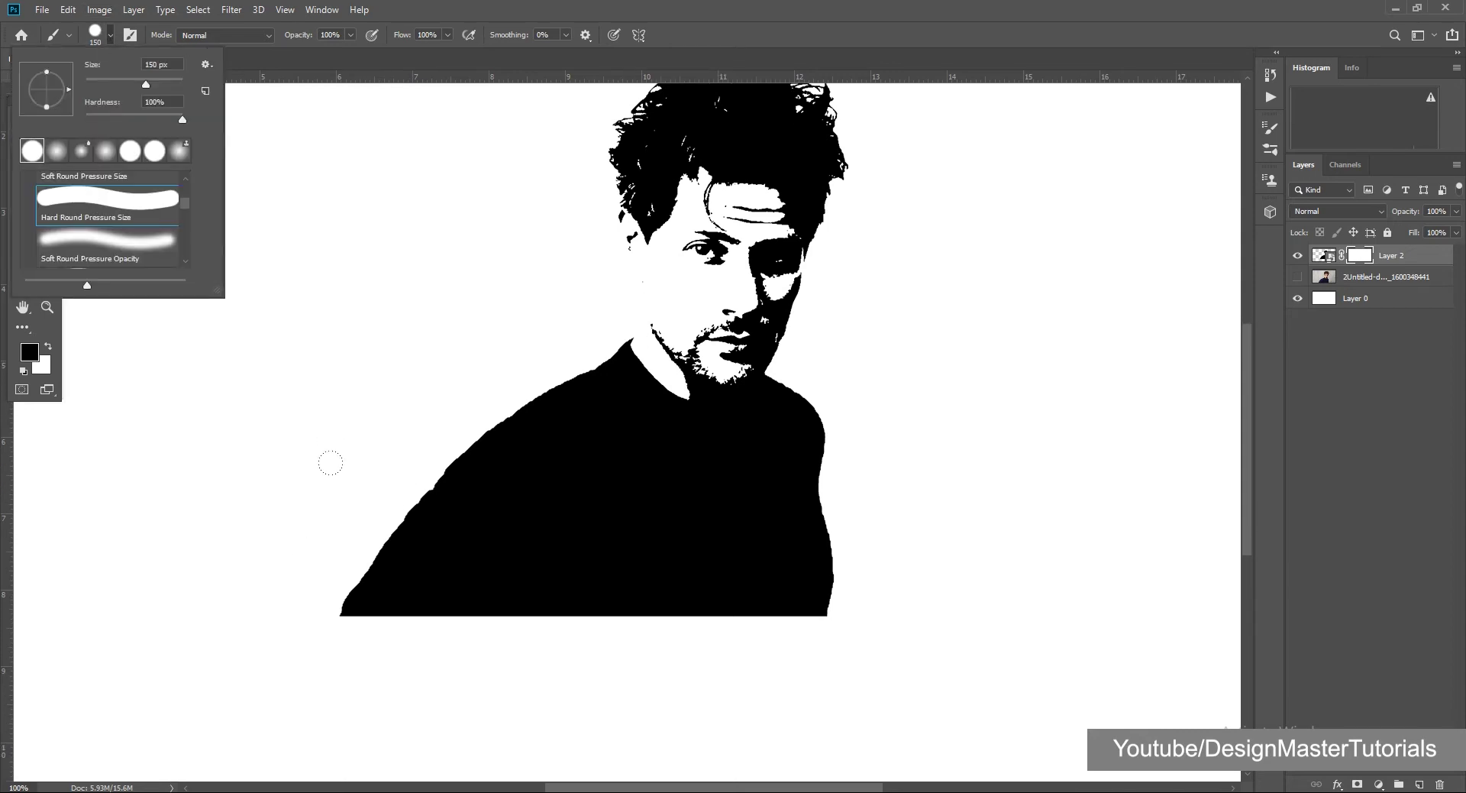
- Mask out the sweater's lower edge into a curved, tapered bottom
mouse_move(310, 514)
left_mouse_down()
mouse_move(353, 540)
mouse_move(589, 580)
mouse_move(865, 606)
left_mouse_up()
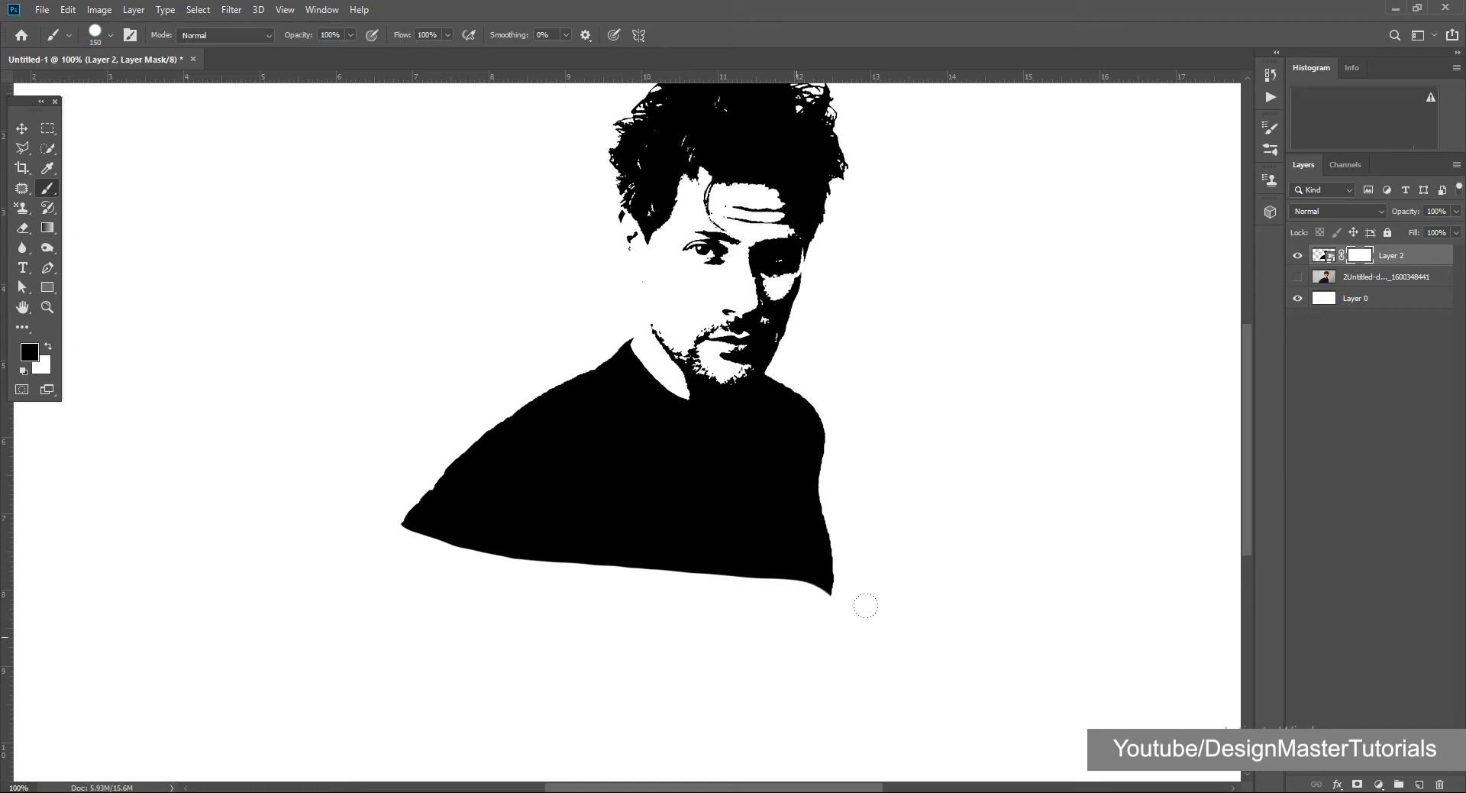
mouse_move(377, 500)
left_mouse_down()
mouse_move(318, 462)
mouse_move(534, 540)
mouse_move(774, 582)
left_mouse_up()
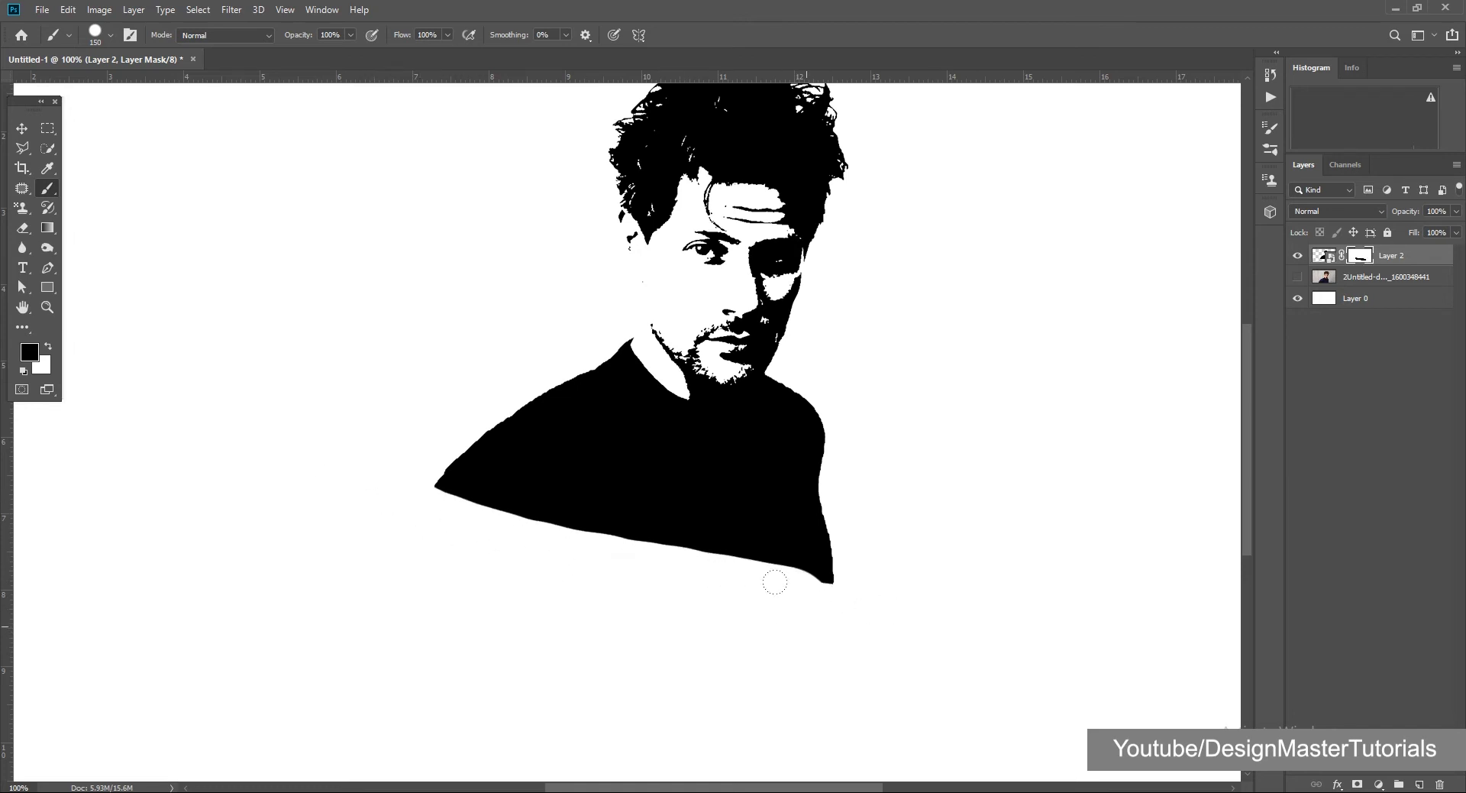
key("ctrl+minus")
mouse_move(484, 477)
left_mouse_down()
mouse_move(540, 501)
mouse_move(664, 512)
mouse_move(802, 561)
left_mouse_up()
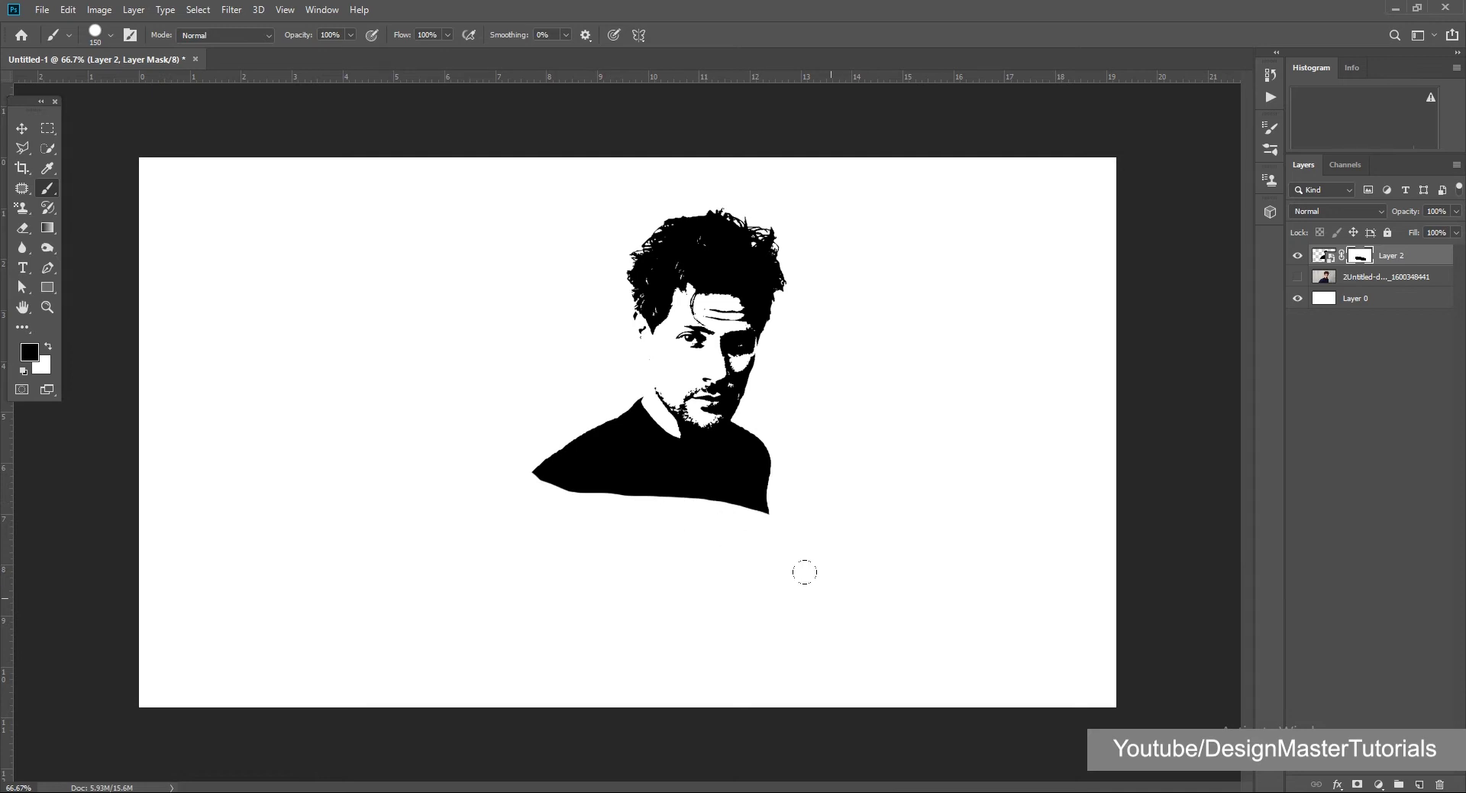
left_click_drag(482, 460, 712, 518)
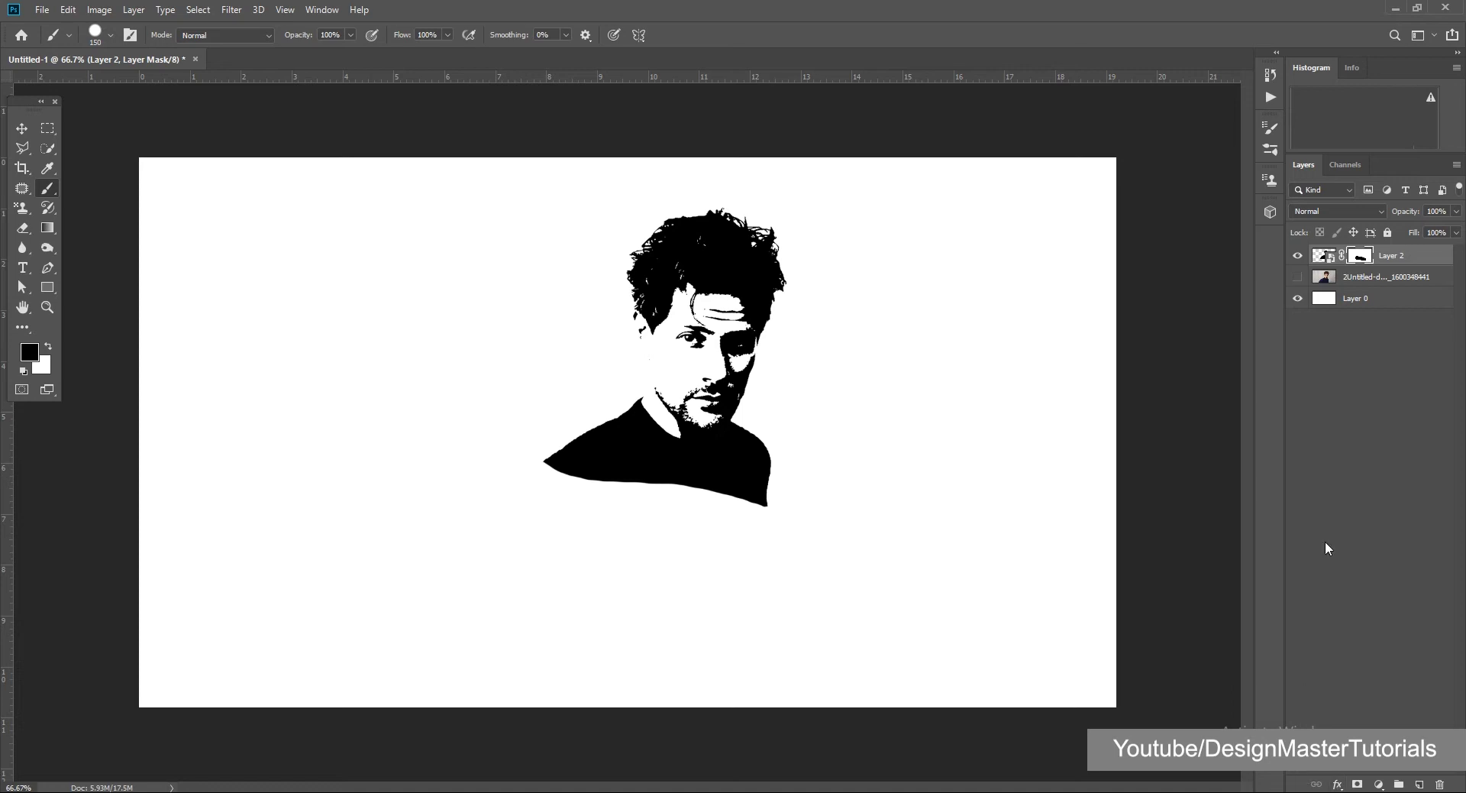
- Float and shorten the Layers panel, then add a Gradient Overlay to Layer 2
left_click_drag(1386, 165, 1154, 113)
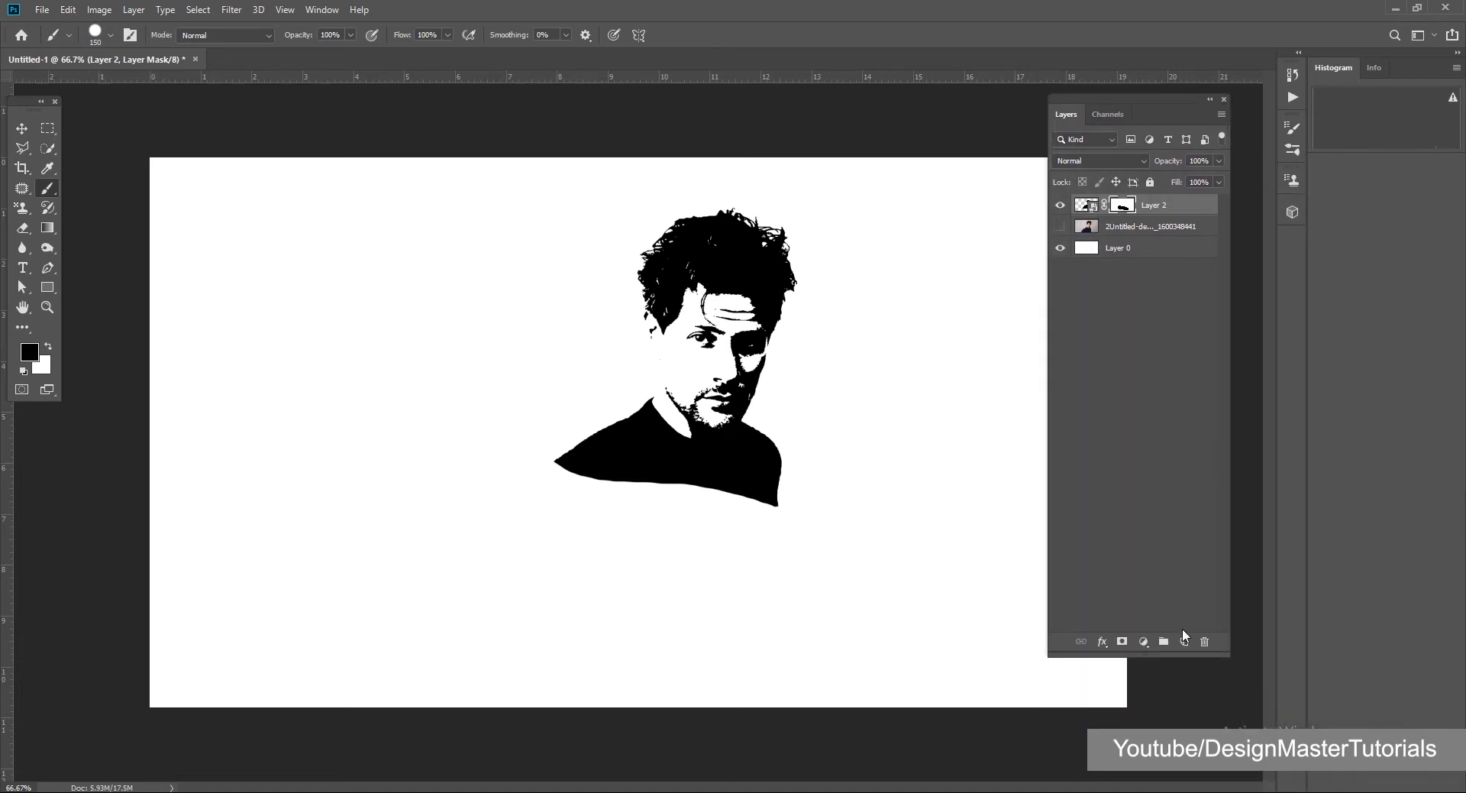
left_click_drag(1158, 655, 1157, 563)
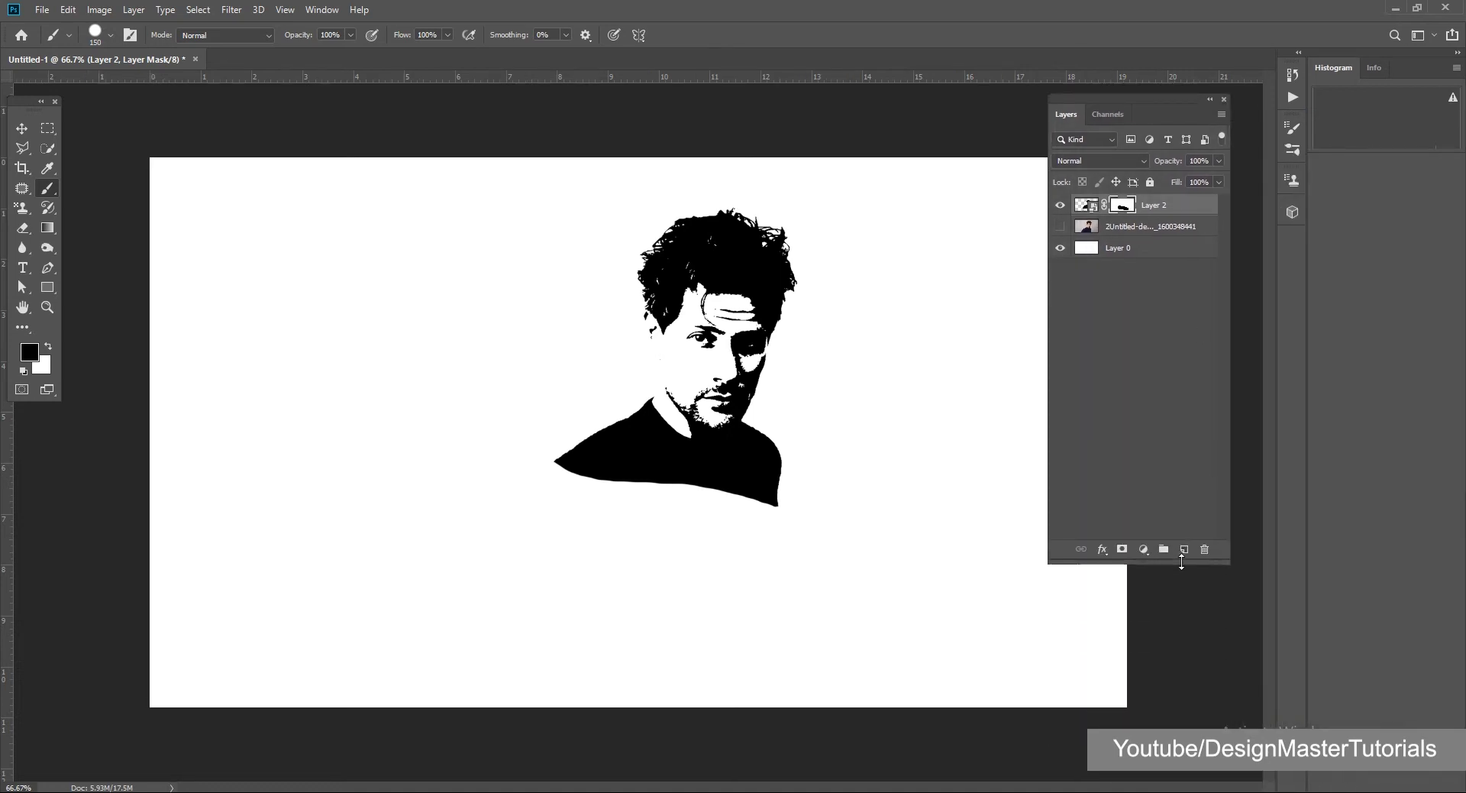
left_click(1103, 550)
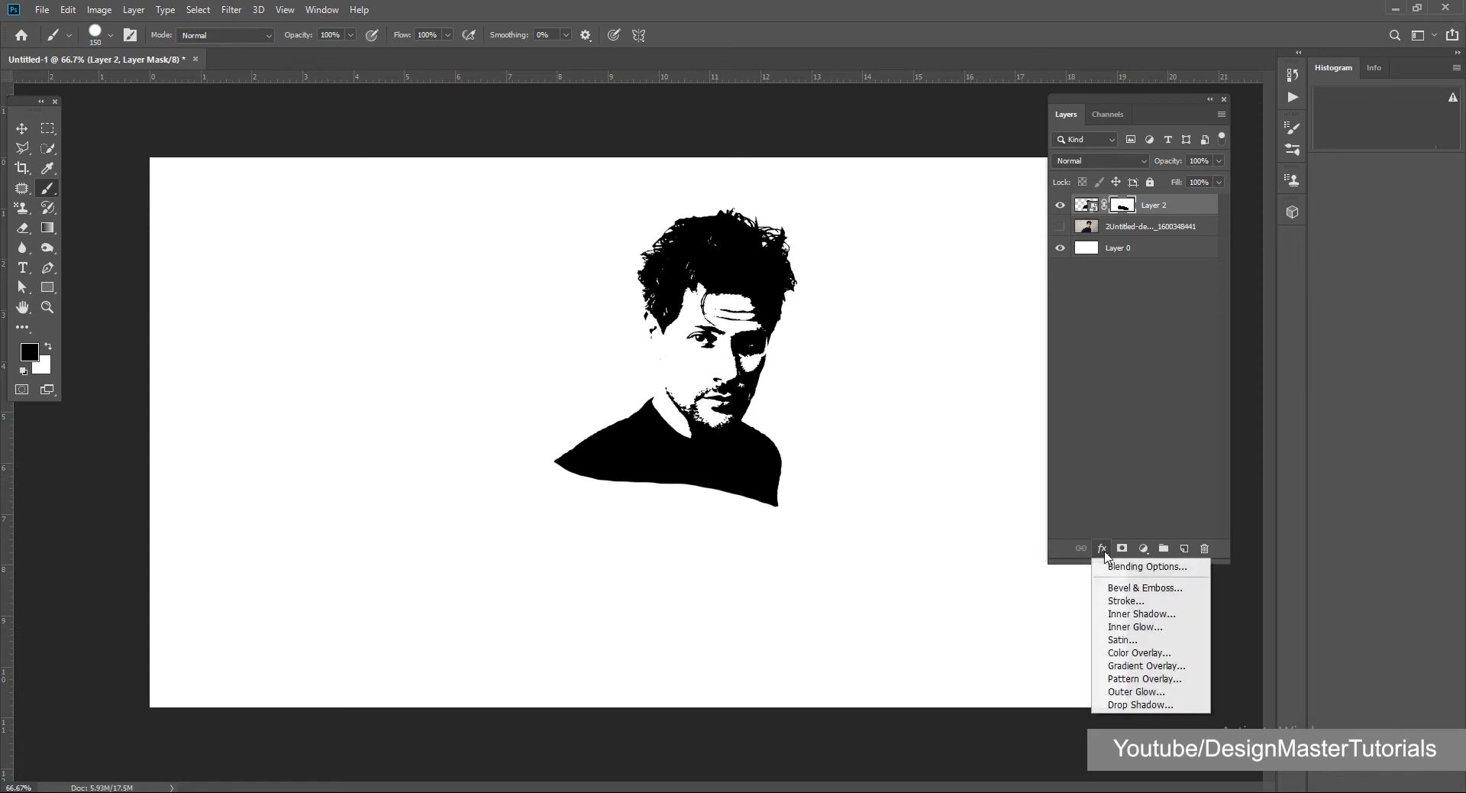
left_click(1145, 666)
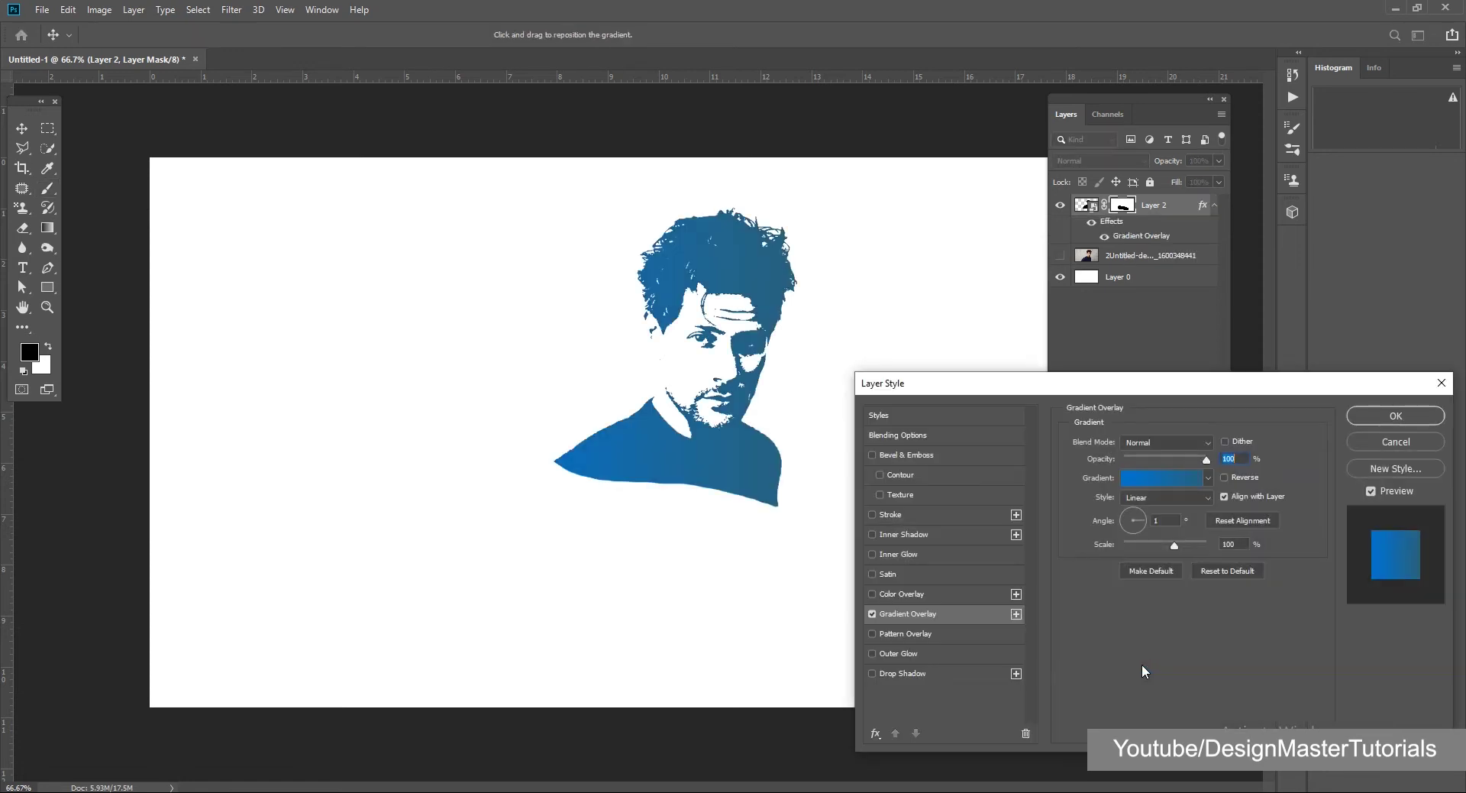
left_click(1179, 476)
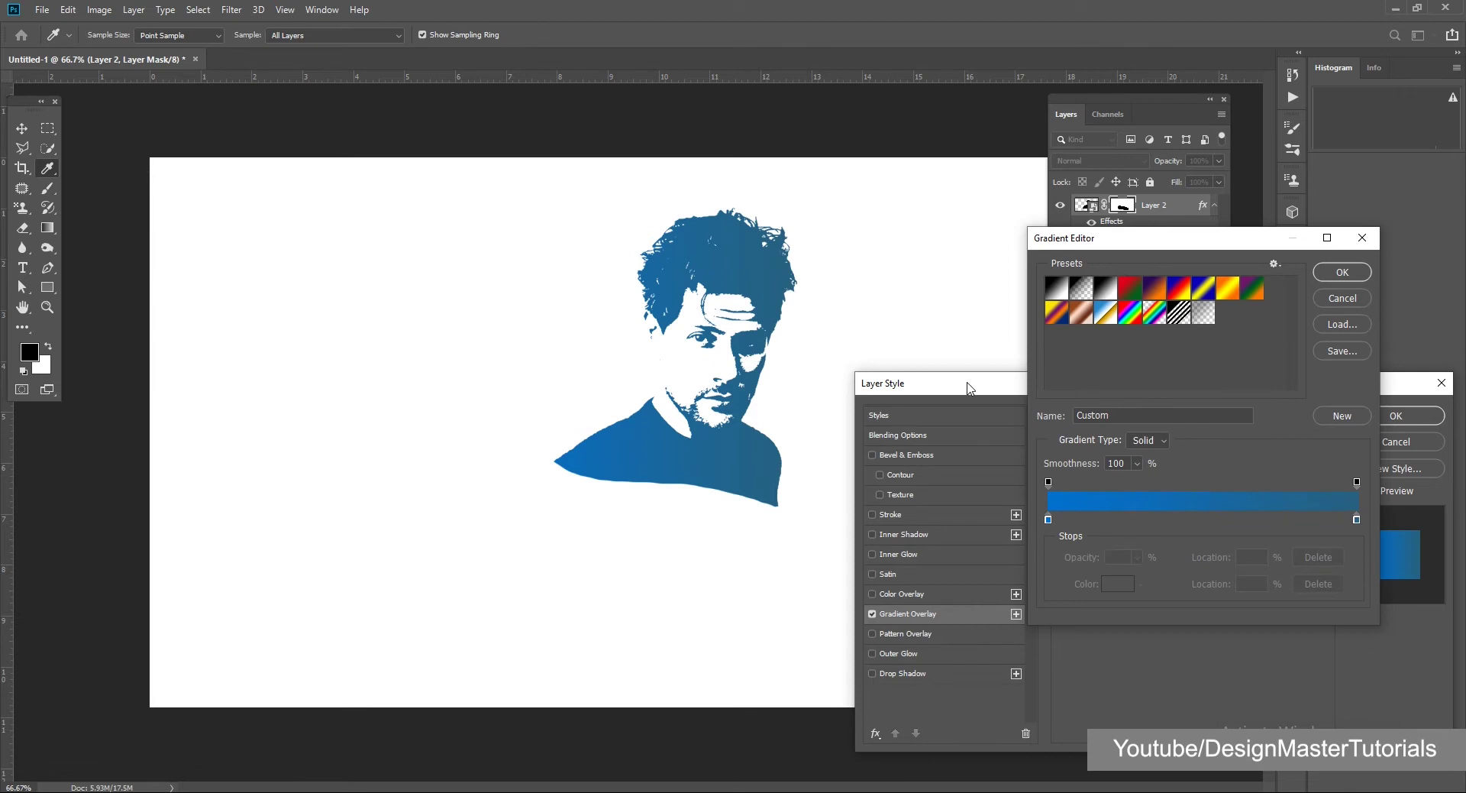
- Set the left gradient stop to crimson #cf0346
double_click(1048, 519)
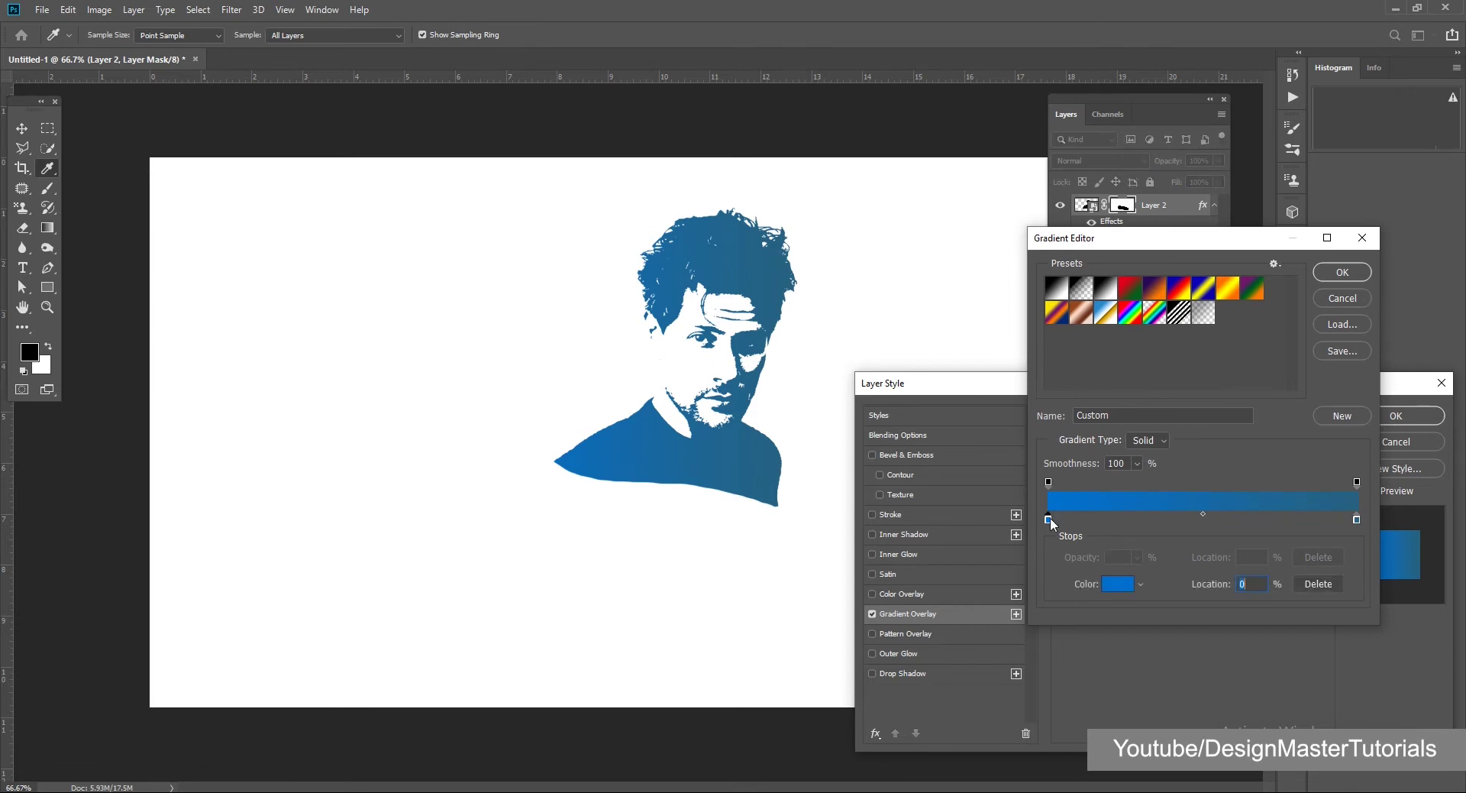
left_click(226, 277)
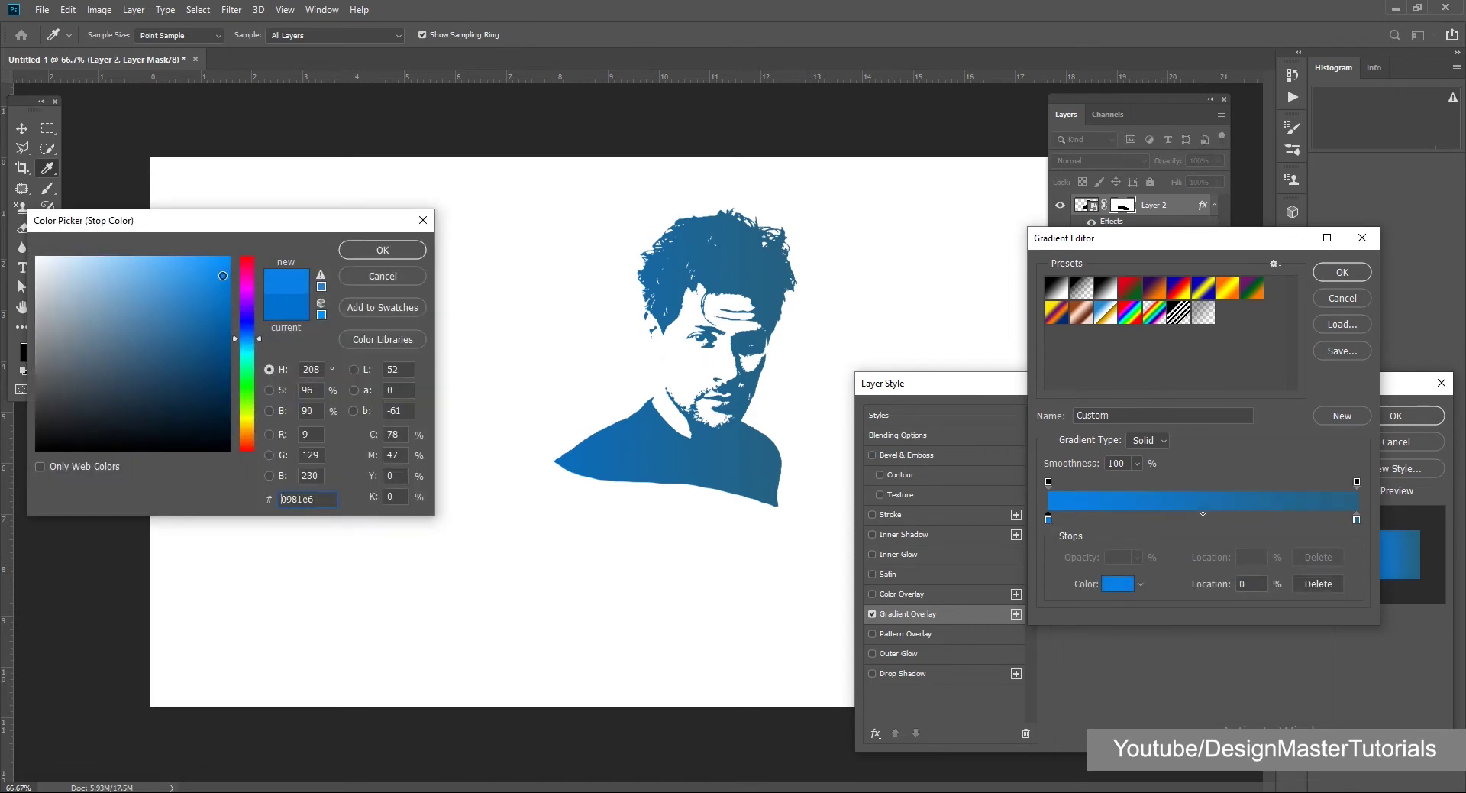
left_click(245, 266)
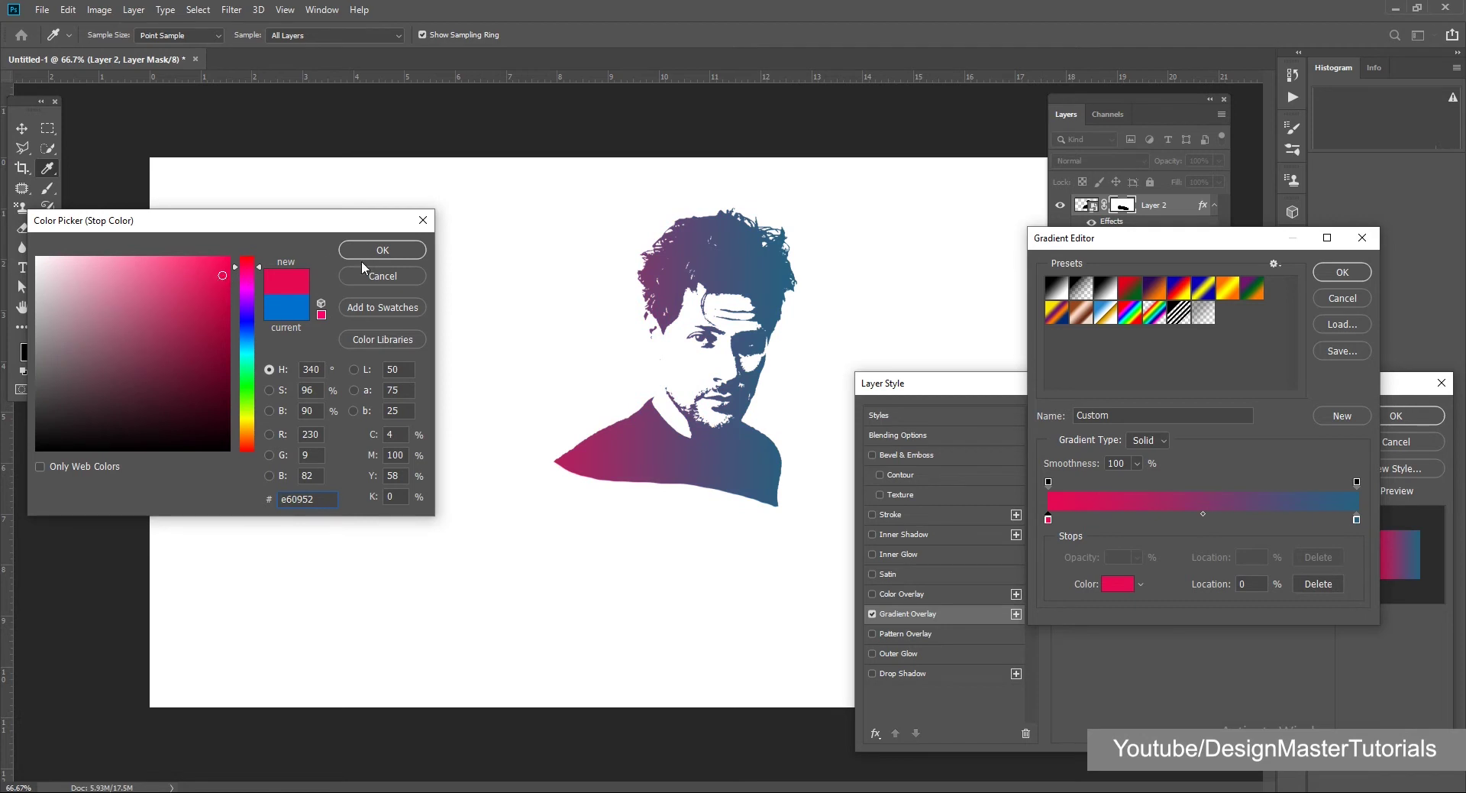
left_click_drag(219, 292, 228, 293)
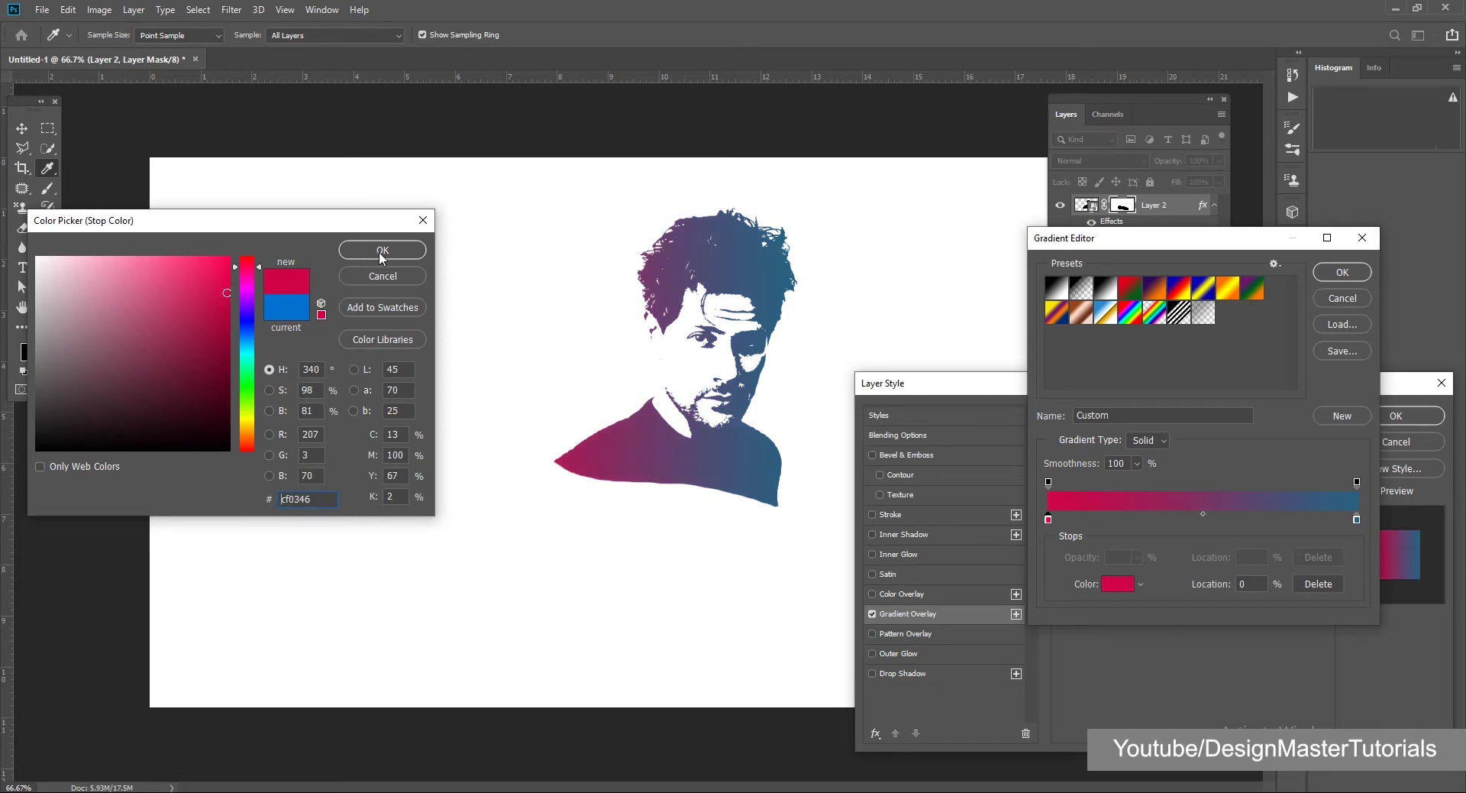
left_click(381, 250)
- Set the right gradient stop to a deep teal-blue
double_click(1355, 519)
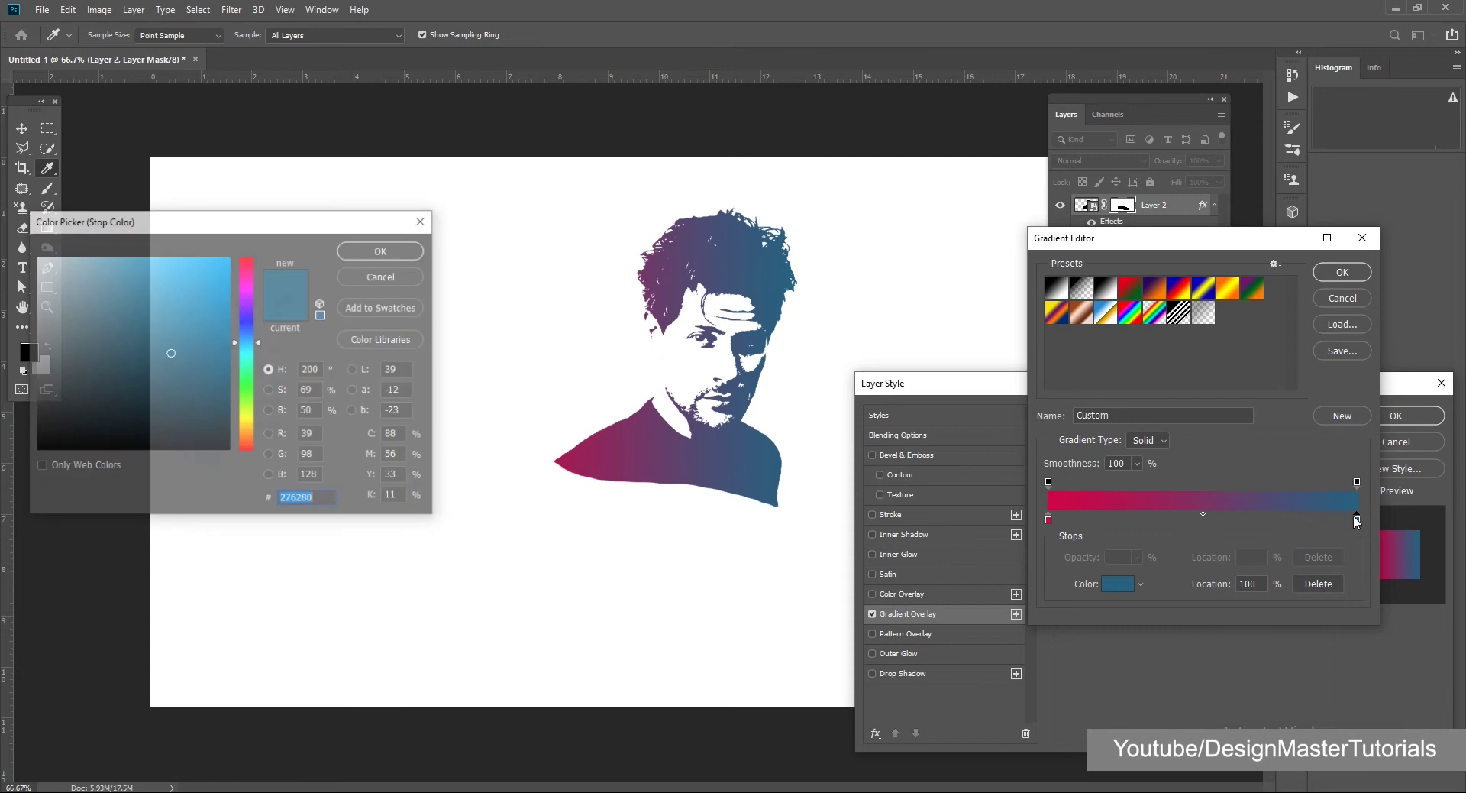
left_click(215, 355)
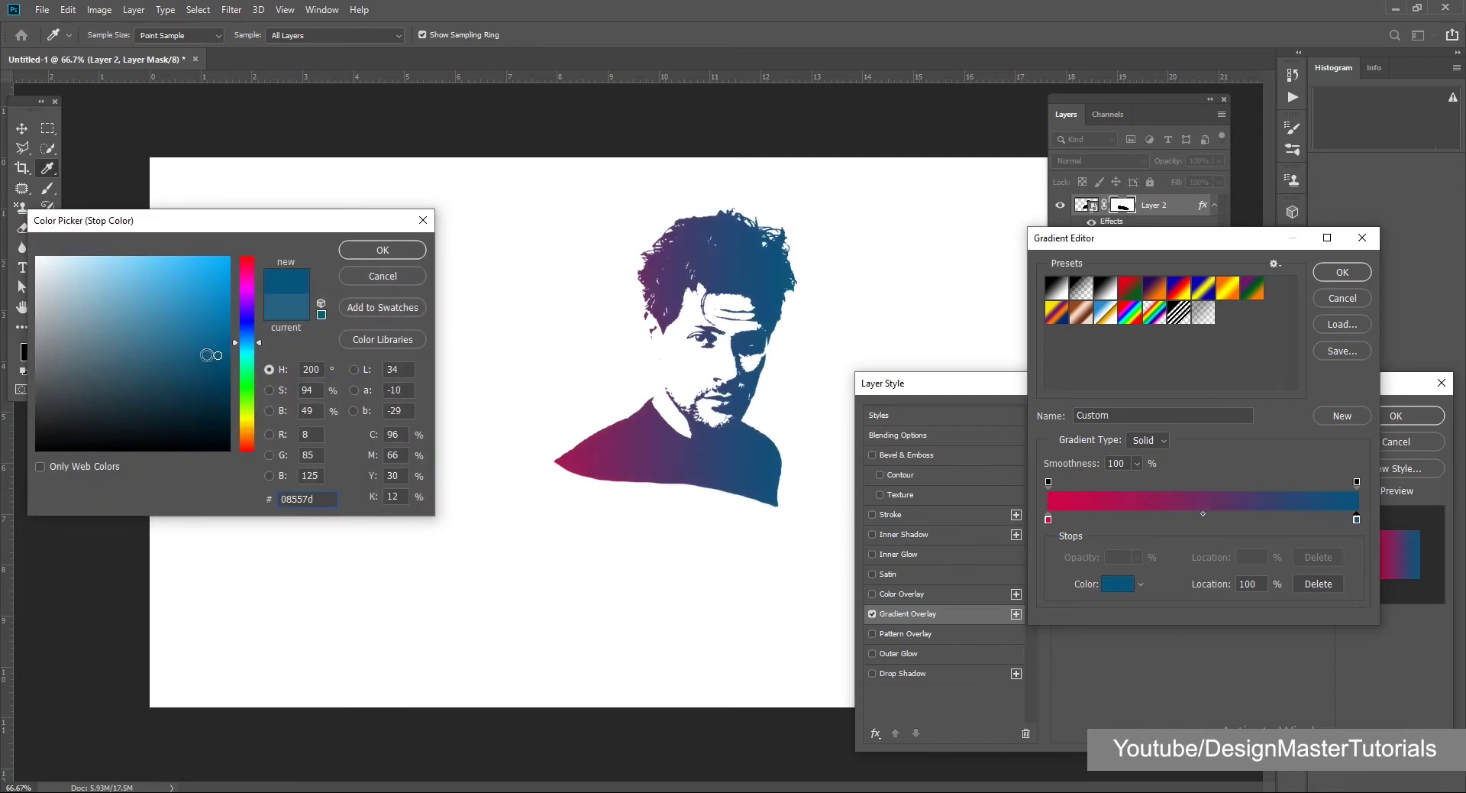
left_click_drag(257, 348, 250, 351)
left_click_drag(223, 338, 222, 341)
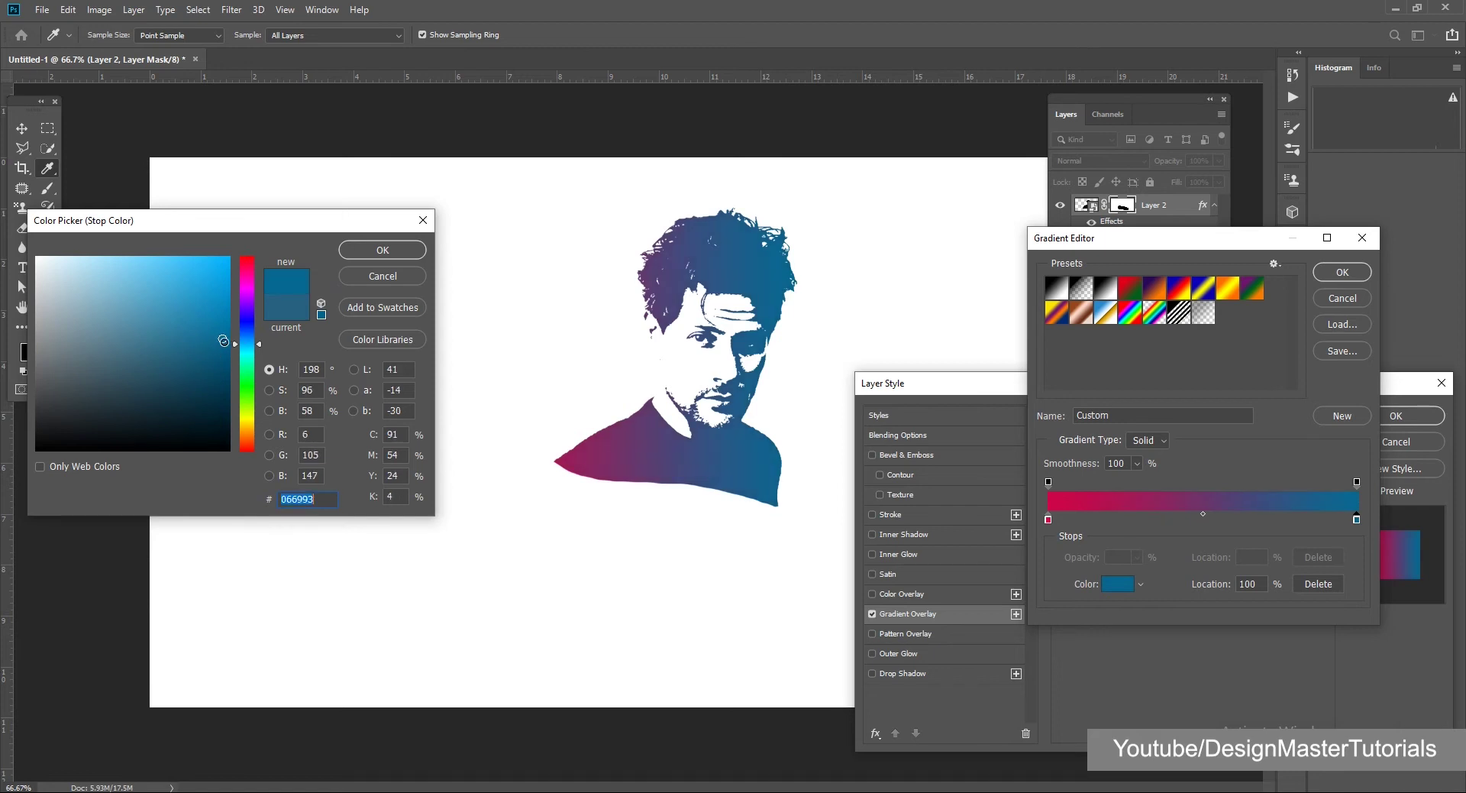
- Confirm the blue stop and try out different gradient stop and midpoint positions
left_click(383, 251)
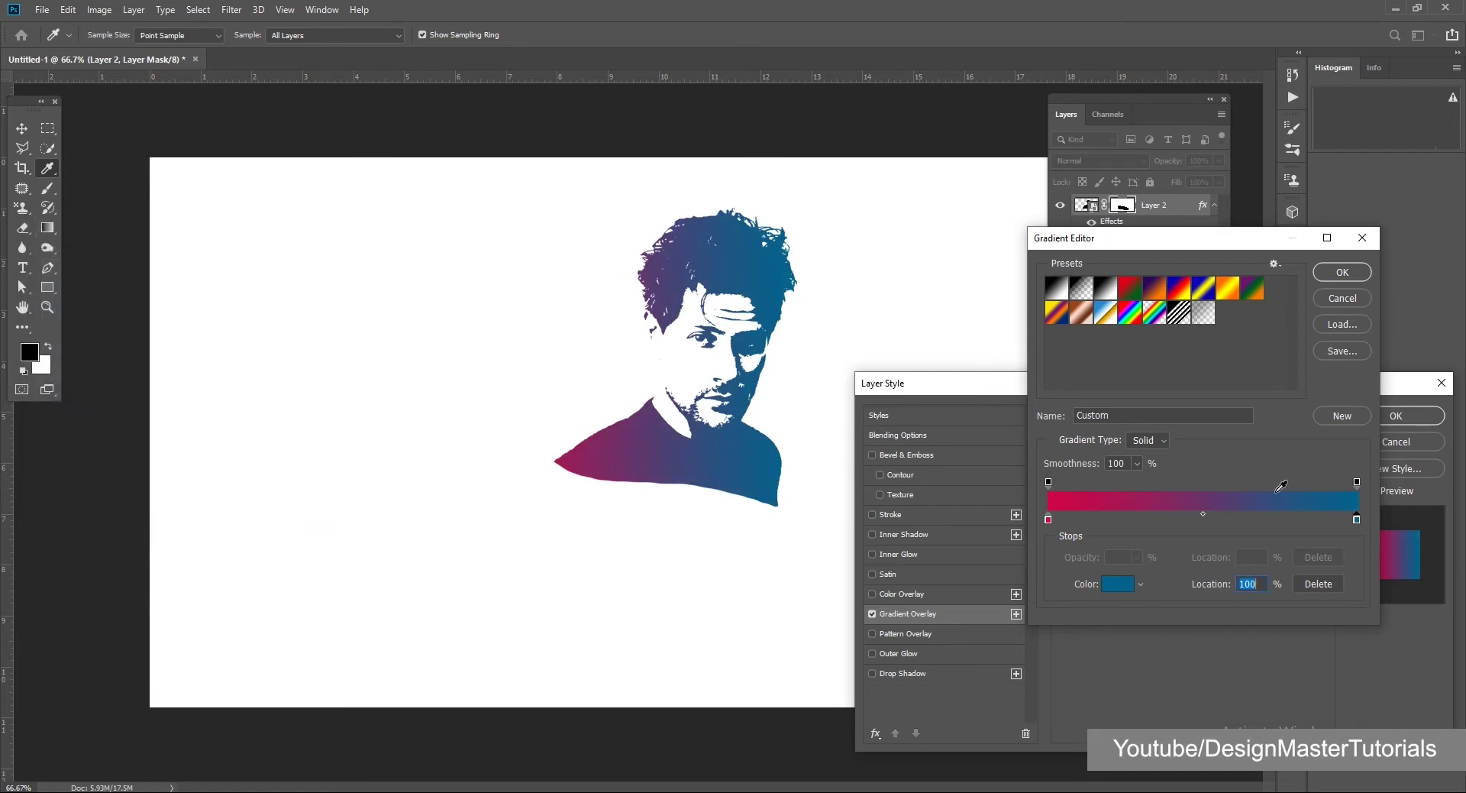
left_click_drag(1203, 513, 1266, 517)
left_click_drag(1048, 519, 1173, 519)
left_click_drag(1356, 520, 1054, 520)
left_click(1364, 520)
left_click_drag(1159, 521, 1140, 519)
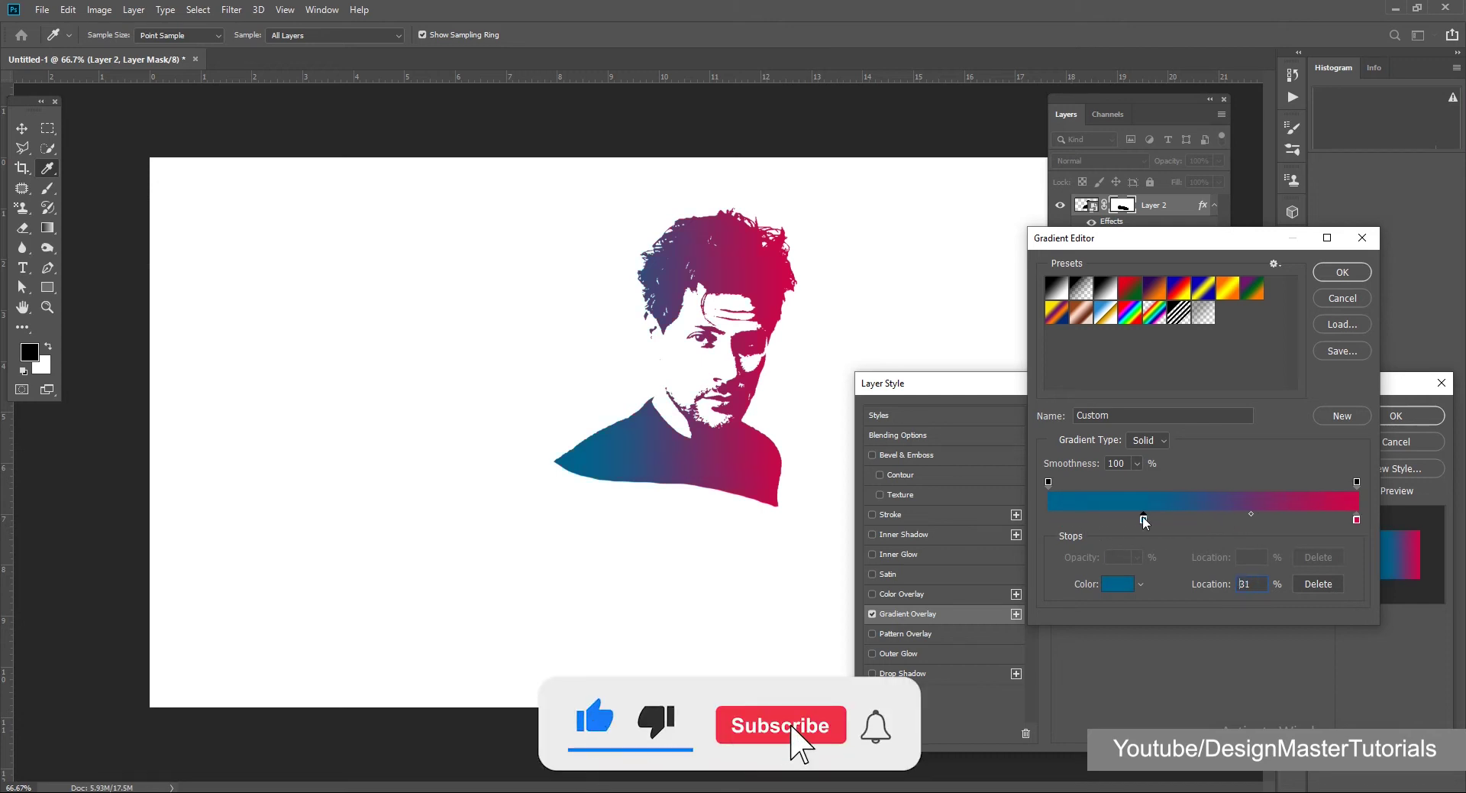
left_click_drag(1251, 514, 1282, 513)
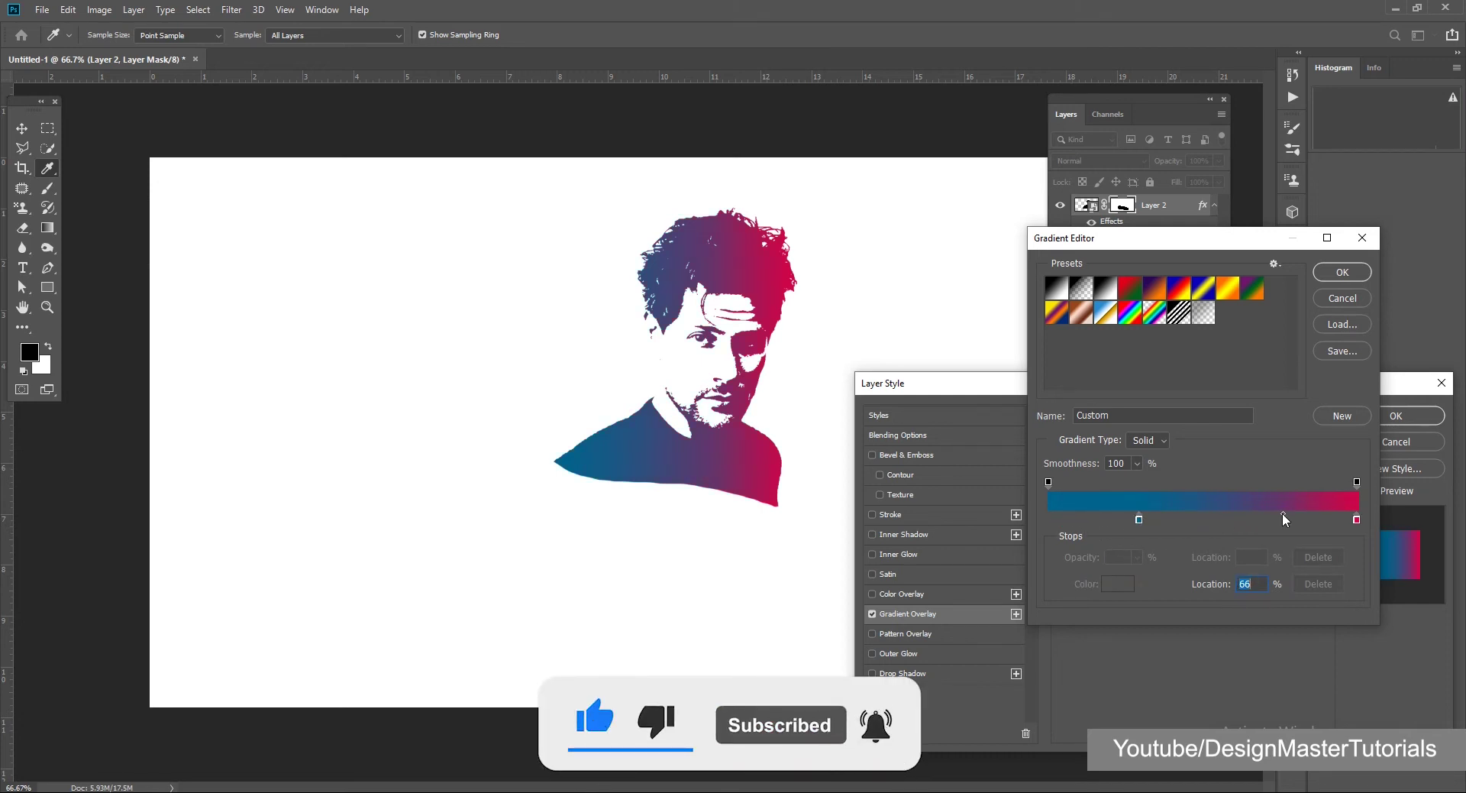
left_click_drag(1139, 520, 1078, 519)
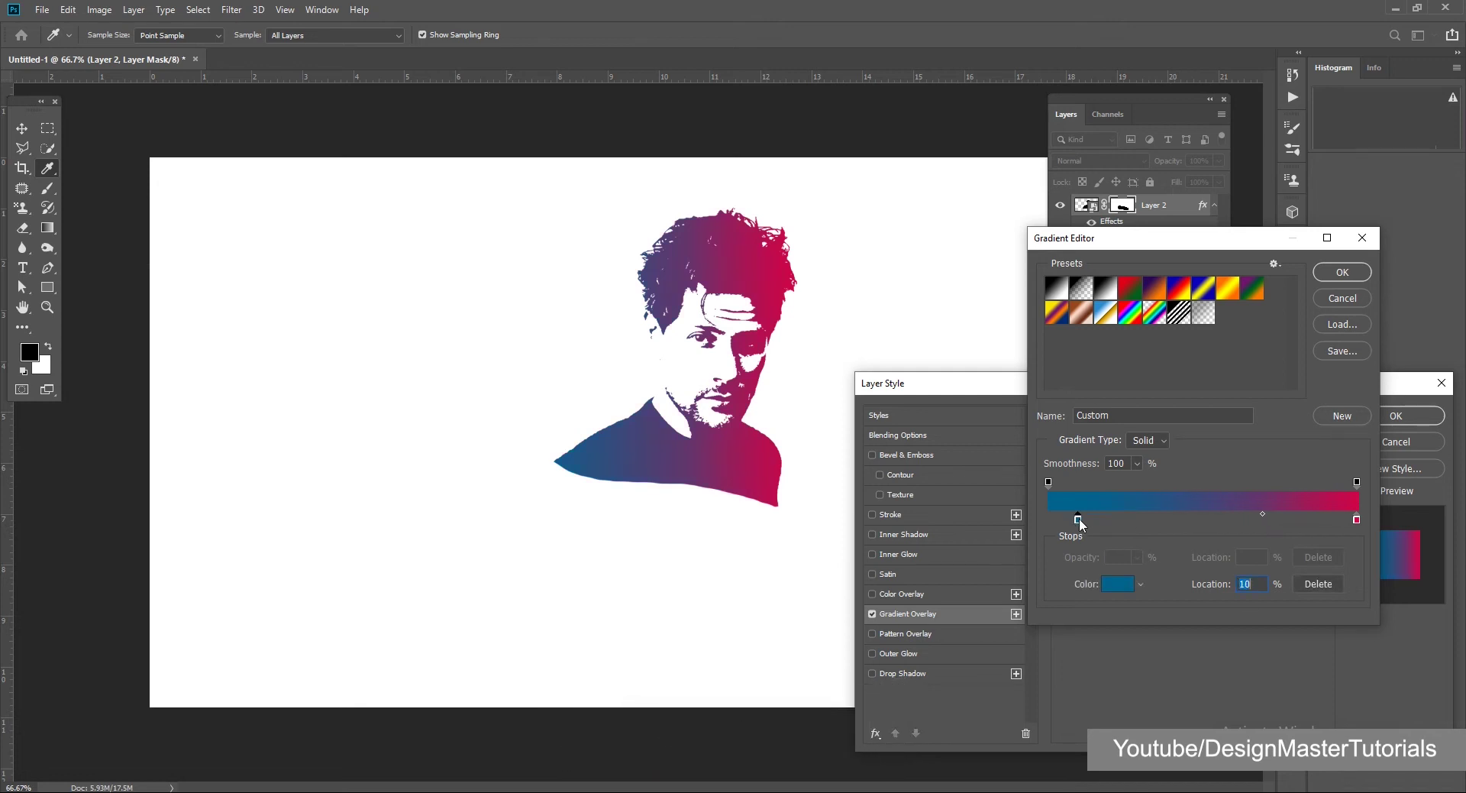
- Set crimson far left, blue far right, midpoint 73%, and apply the Gradient Overlay
left_click_drag(1357, 519, 1058, 519)
left_click_drag(1331, 510, 1385, 512)
left_click_drag(1234, 514, 1277, 514)
left_click(1346, 275)
left_click(1369, 420)
- Add a black text line reading 'The' beneath the portrait
key("b")
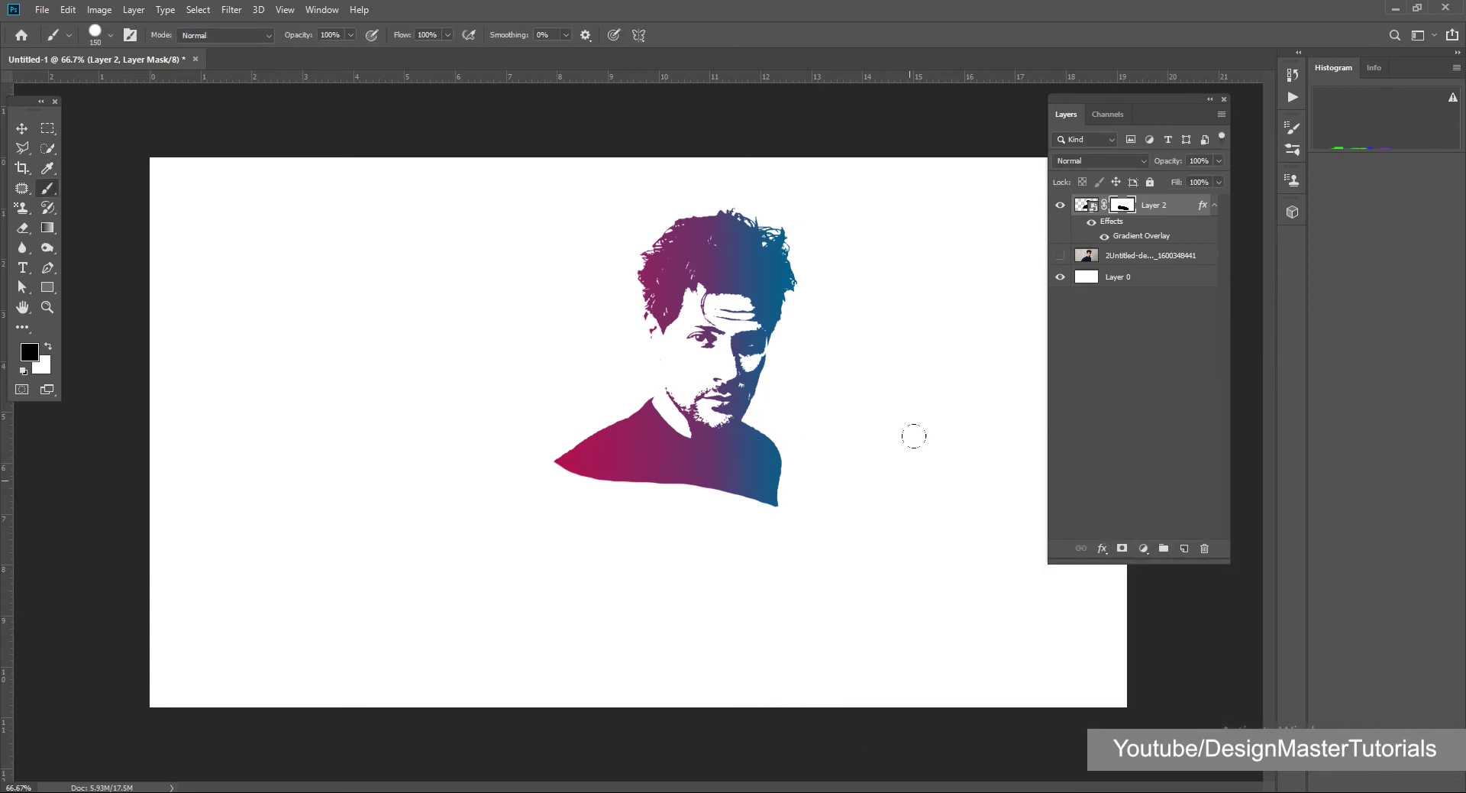
left_click_drag(1156, 98, 1194, 103)
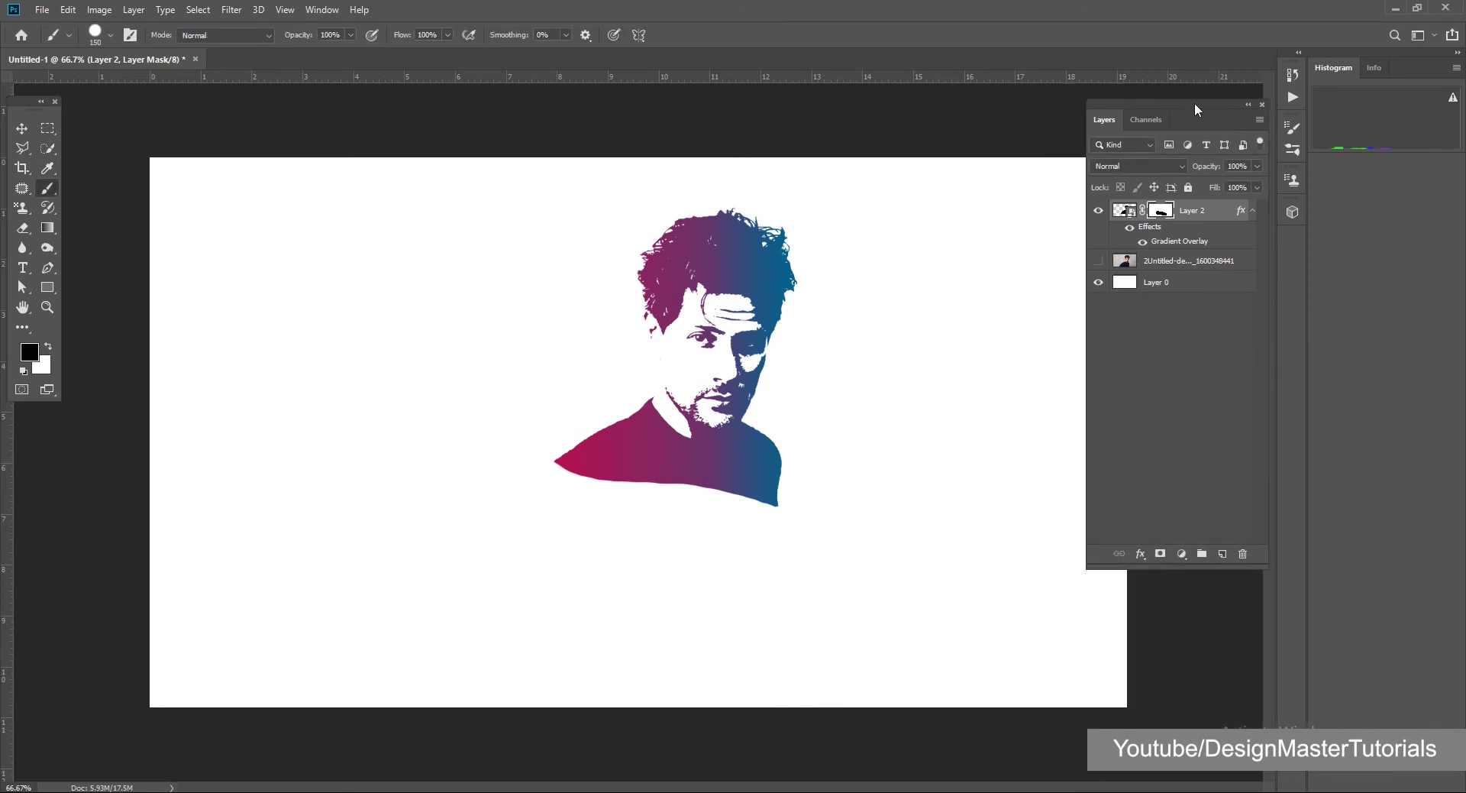
left_click(23, 268)
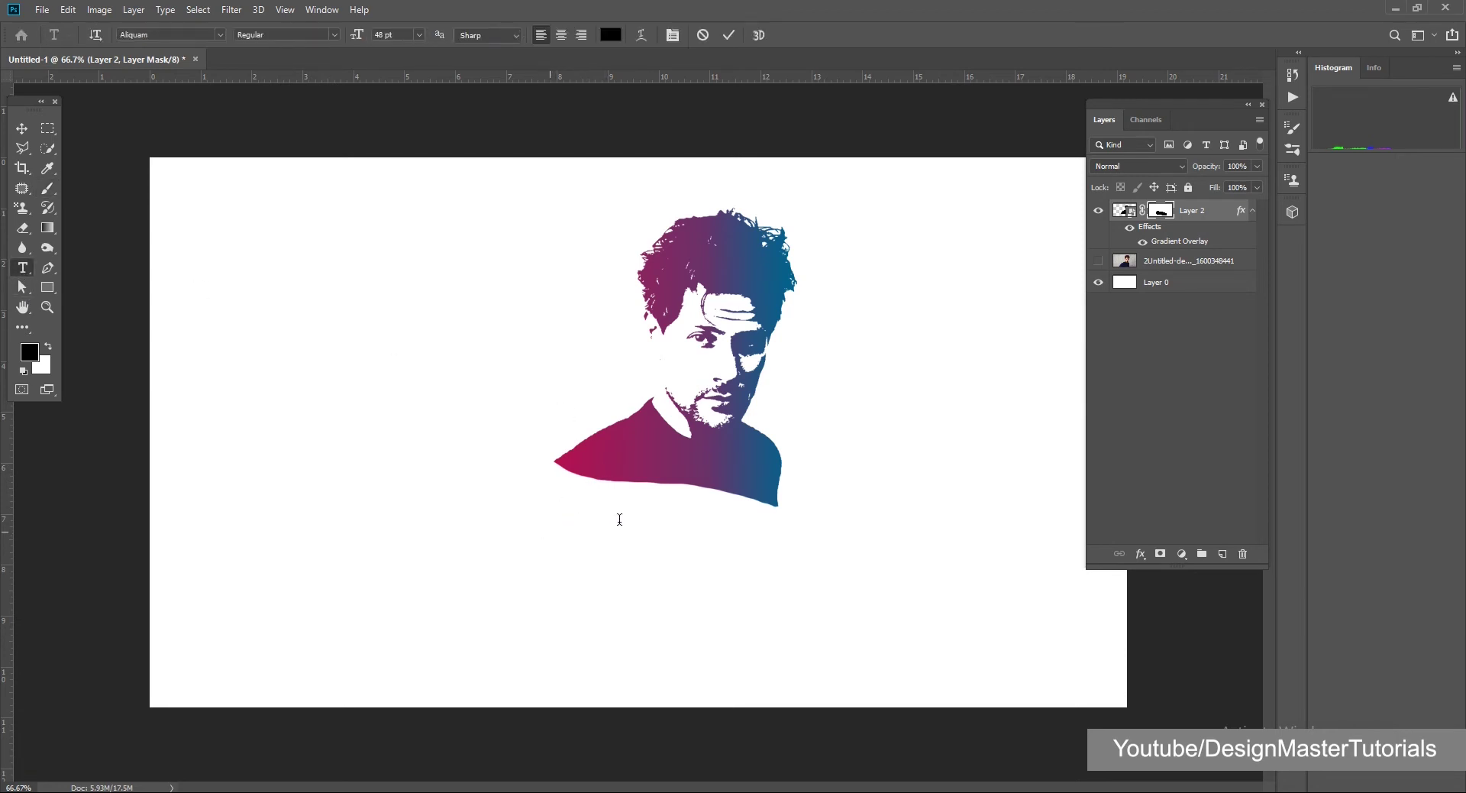
left_click(549, 532)
type("THE")
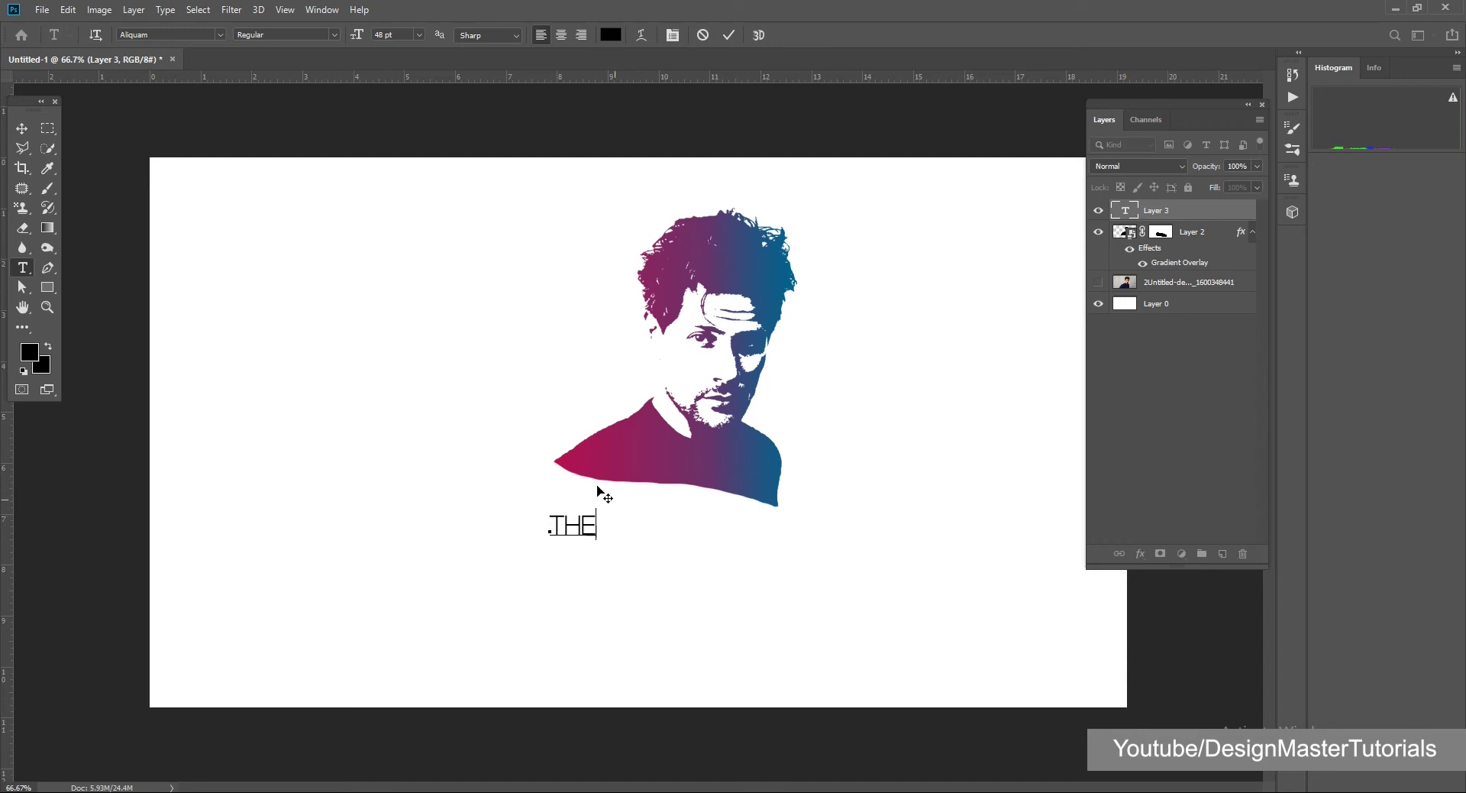
key("BackSpace")
key("BackSpace")
type("he")
left_click(22, 128)
- Move 'The' under the shoulders, then duplicate it lower and retype the copy as 'sPace vloger'
mouse_move(580, 527)
left_mouse_down()
mouse_move(589, 497)
mouse_move(600, 542)
left_mouse_up()
key("t")
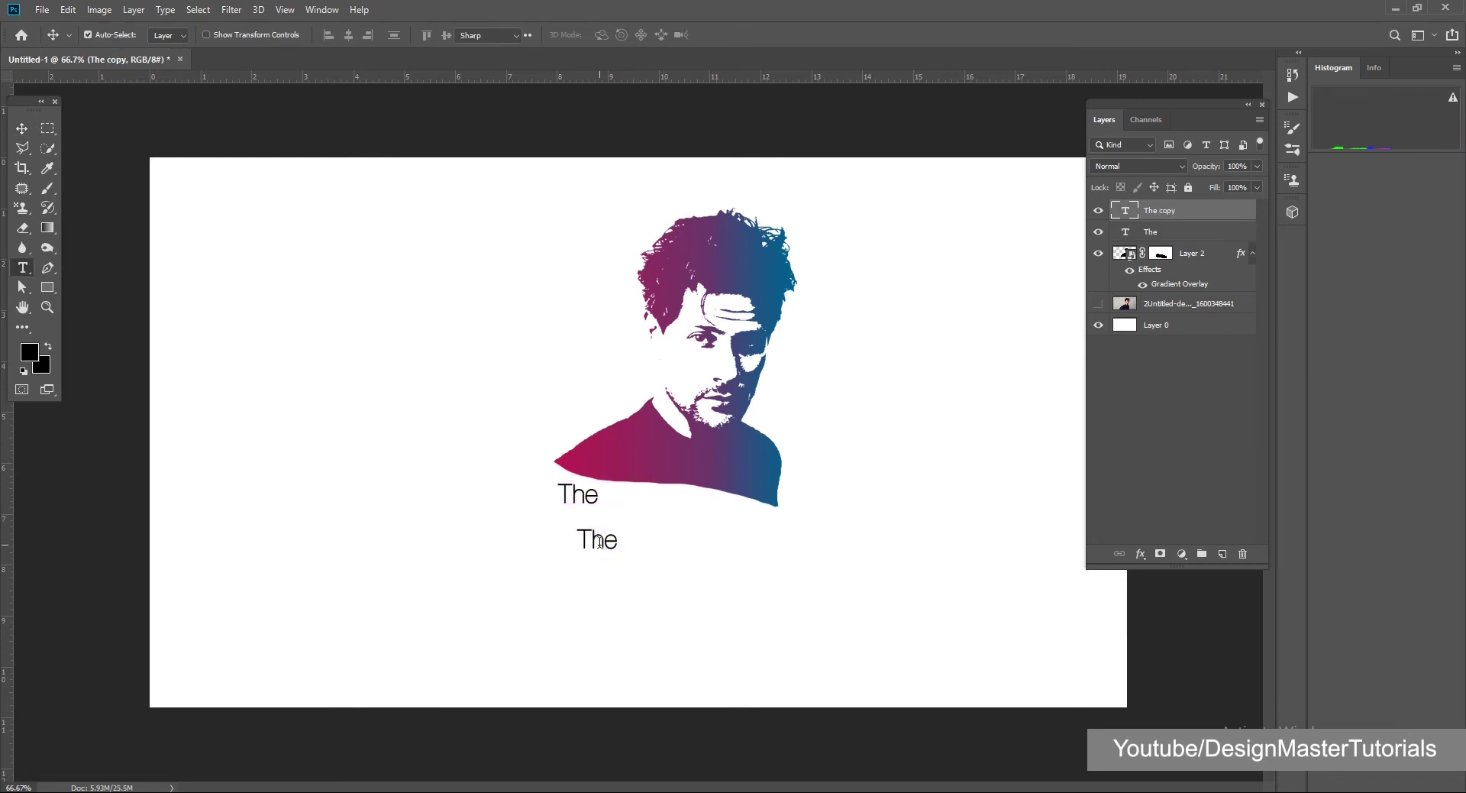
double_click(599, 541)
type("S")
type("a")
type("e")
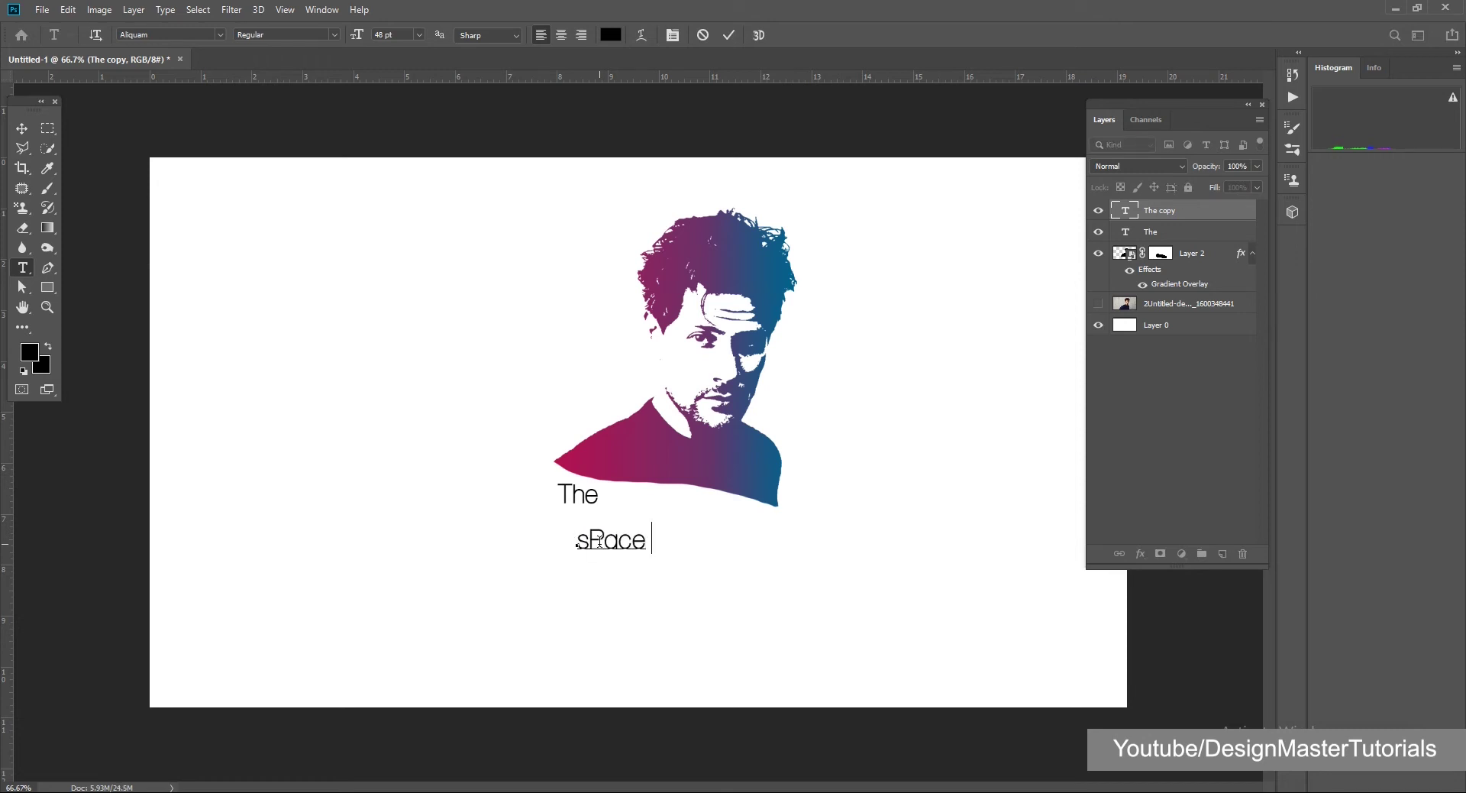
type(" b")
type("L")
key("BackSpace")
key("BackSpace")
key("BackSpace")
key("BackSpace")
key("BackSpace")
type("ge")
- Enlarge the 'sPace vloger' text to about 150% and place it under 'The'
left_click_drag(37, 116, 30, 118)
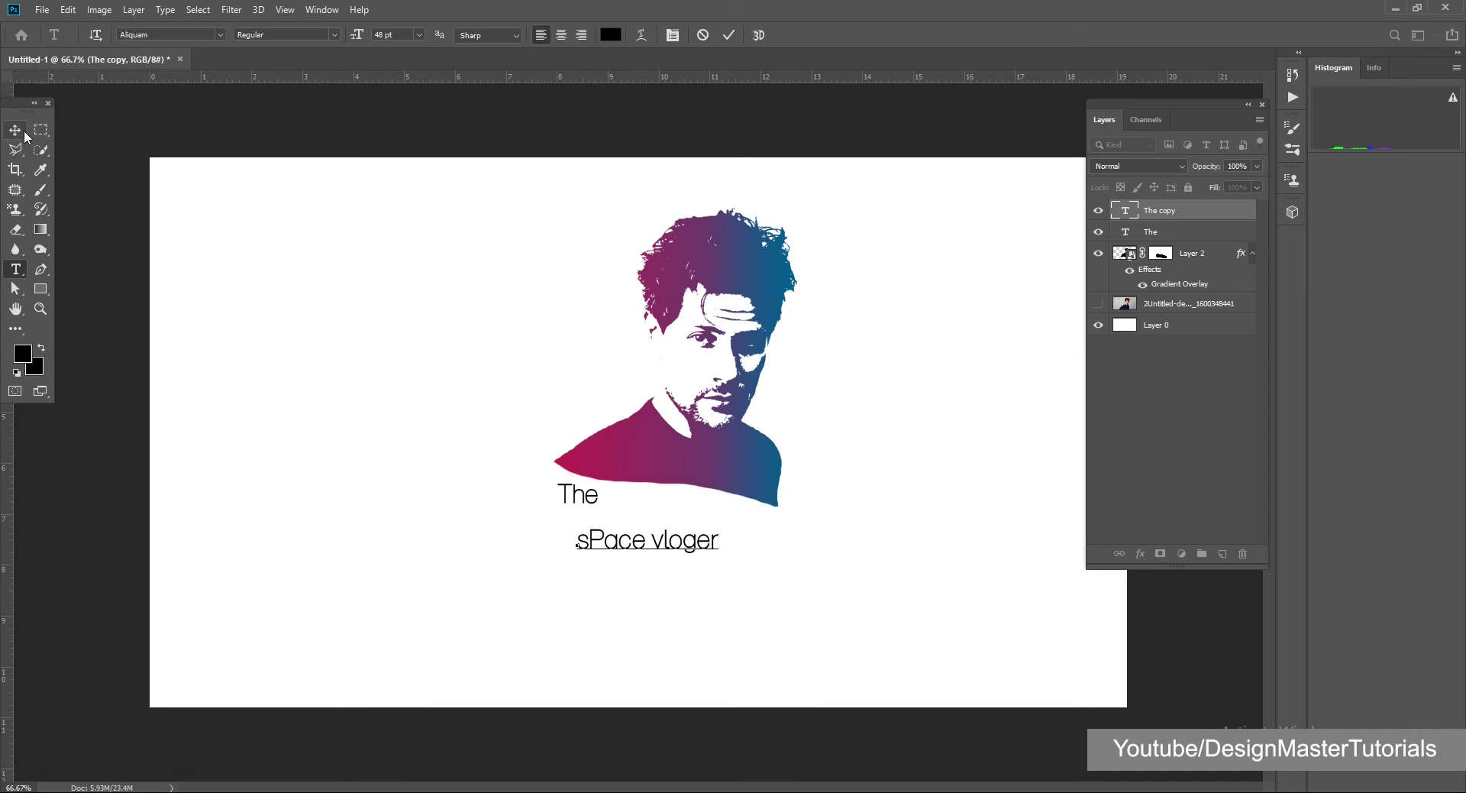
key("ctrl+t")
mouse_move(724, 522)
left_mouse_down()
mouse_move(788, 510)
mouse_move(724, 528)
left_mouse_up()
key("Return")
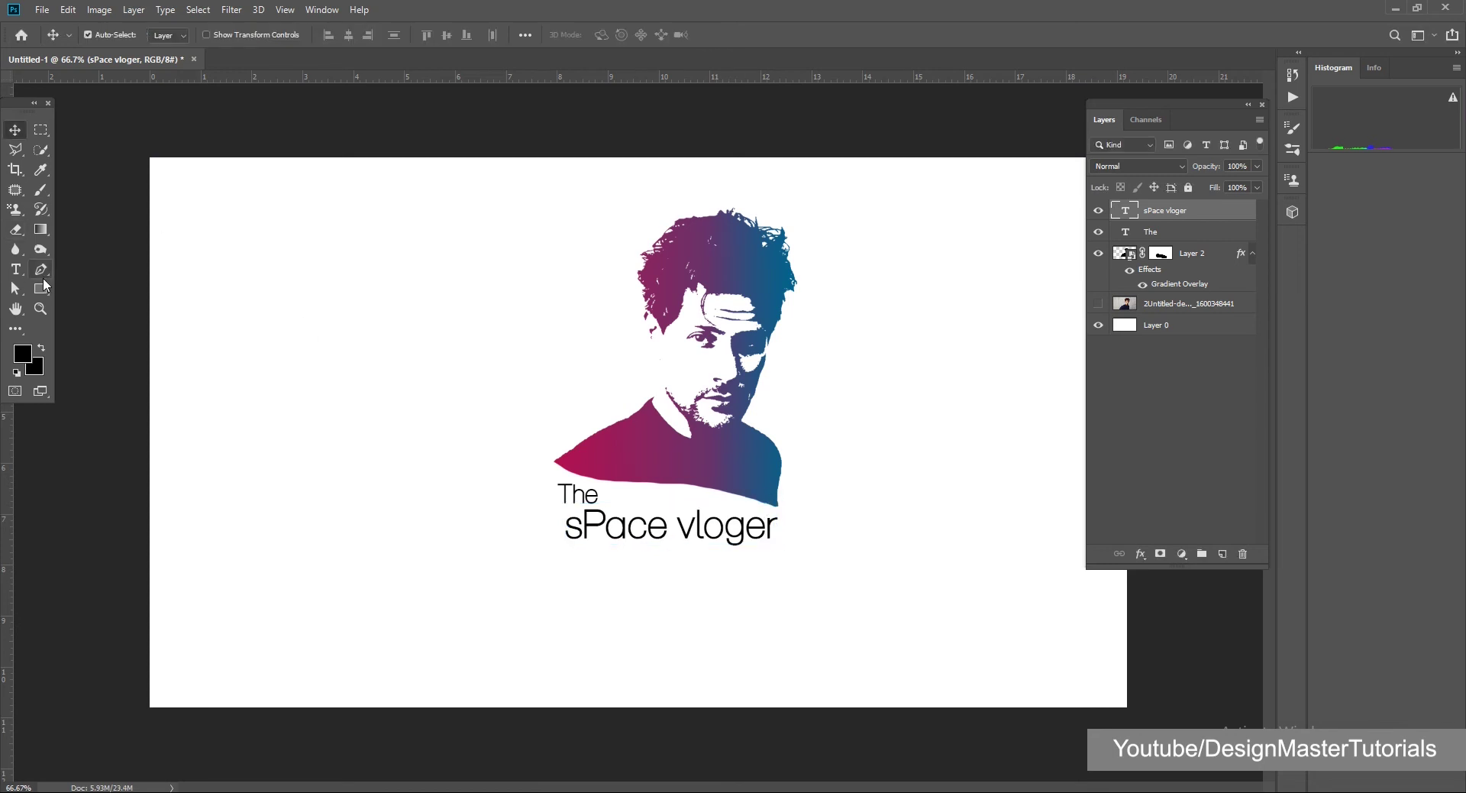
- Give 'sPace vloger' an Arc text warp with a gentle +10% bend
left_click(15, 270)
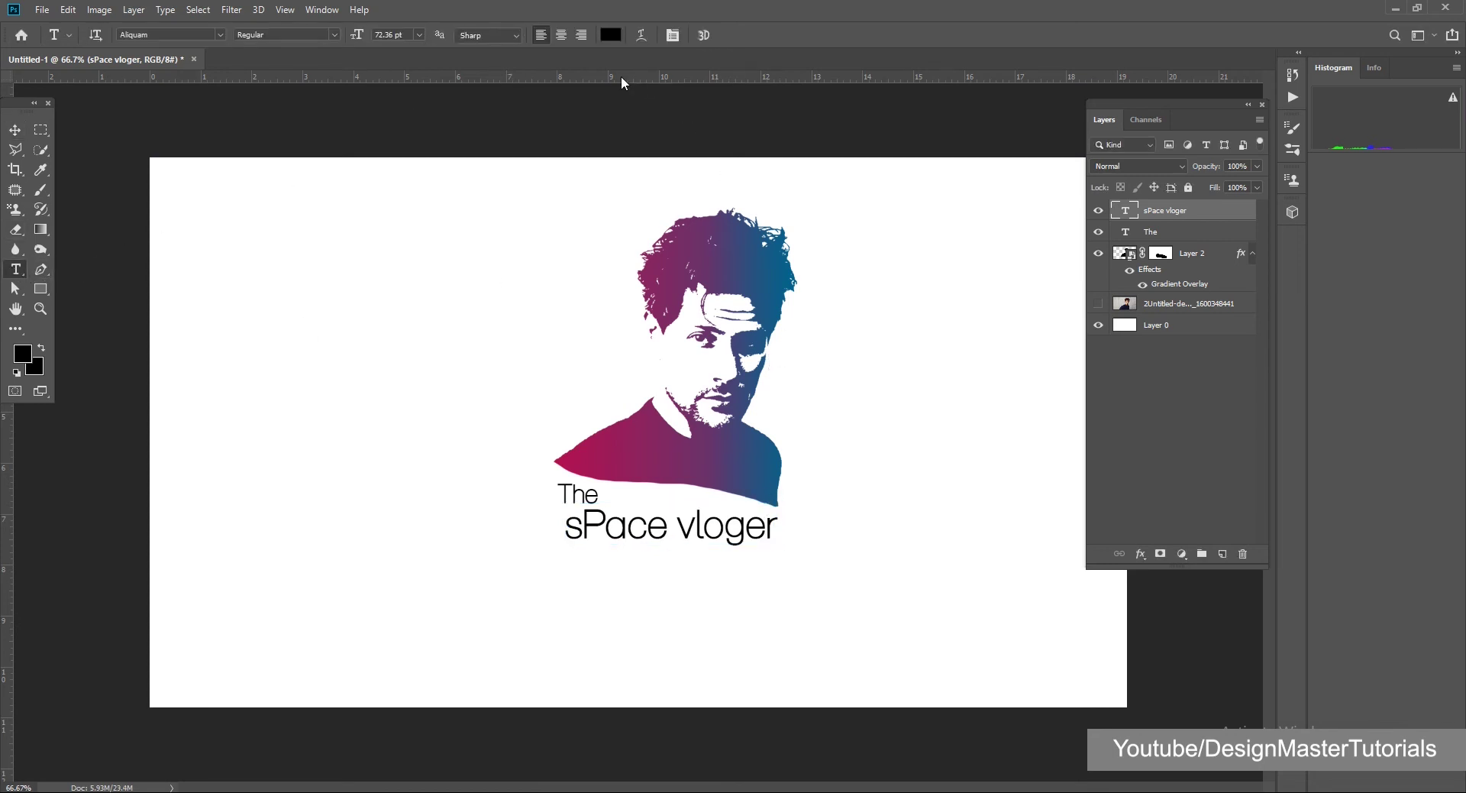
left_click(642, 35)
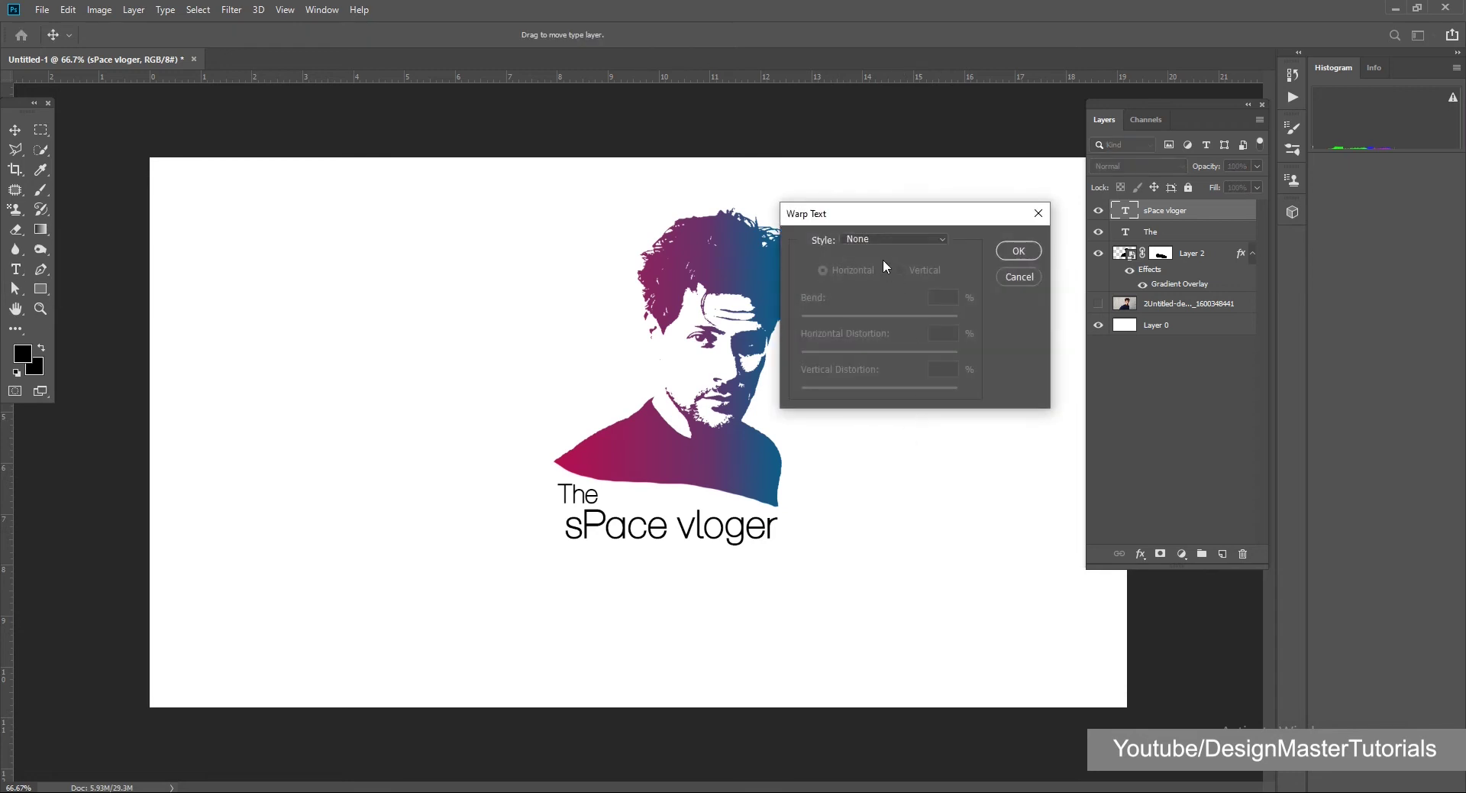
left_click(883, 237)
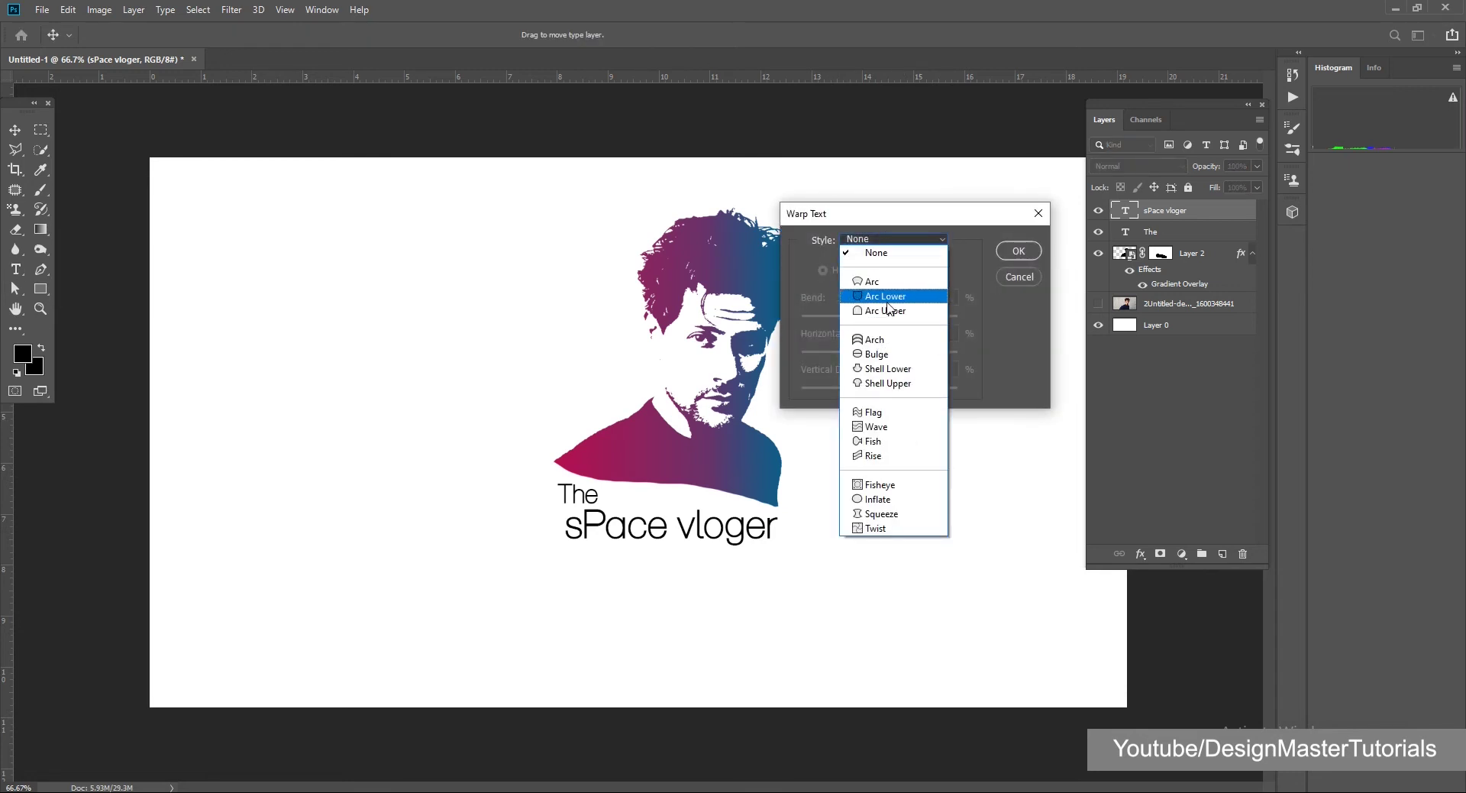
left_click(874, 282)
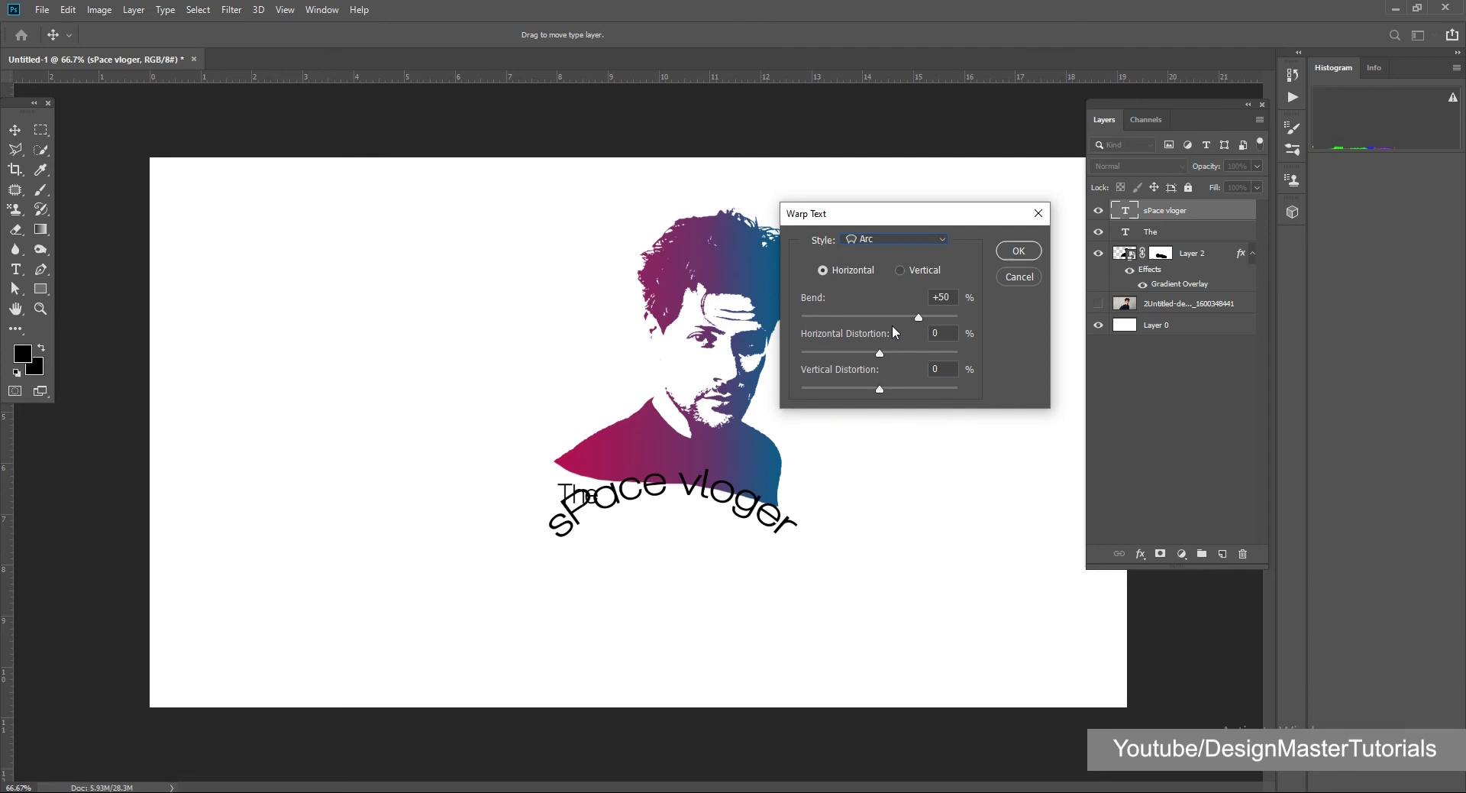
left_click(897, 318)
left_click_drag(895, 321, 889, 321)
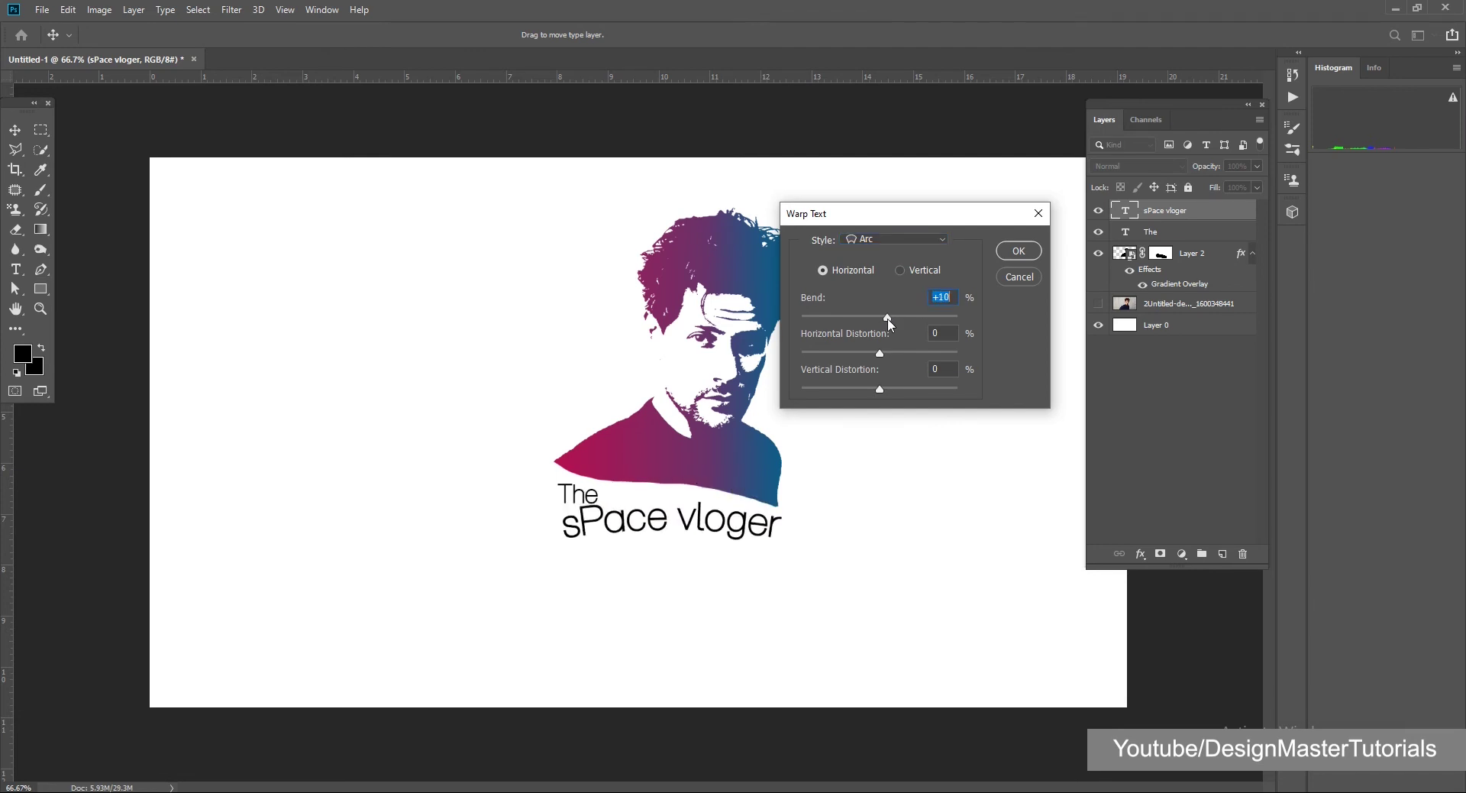
left_click(1018, 251)
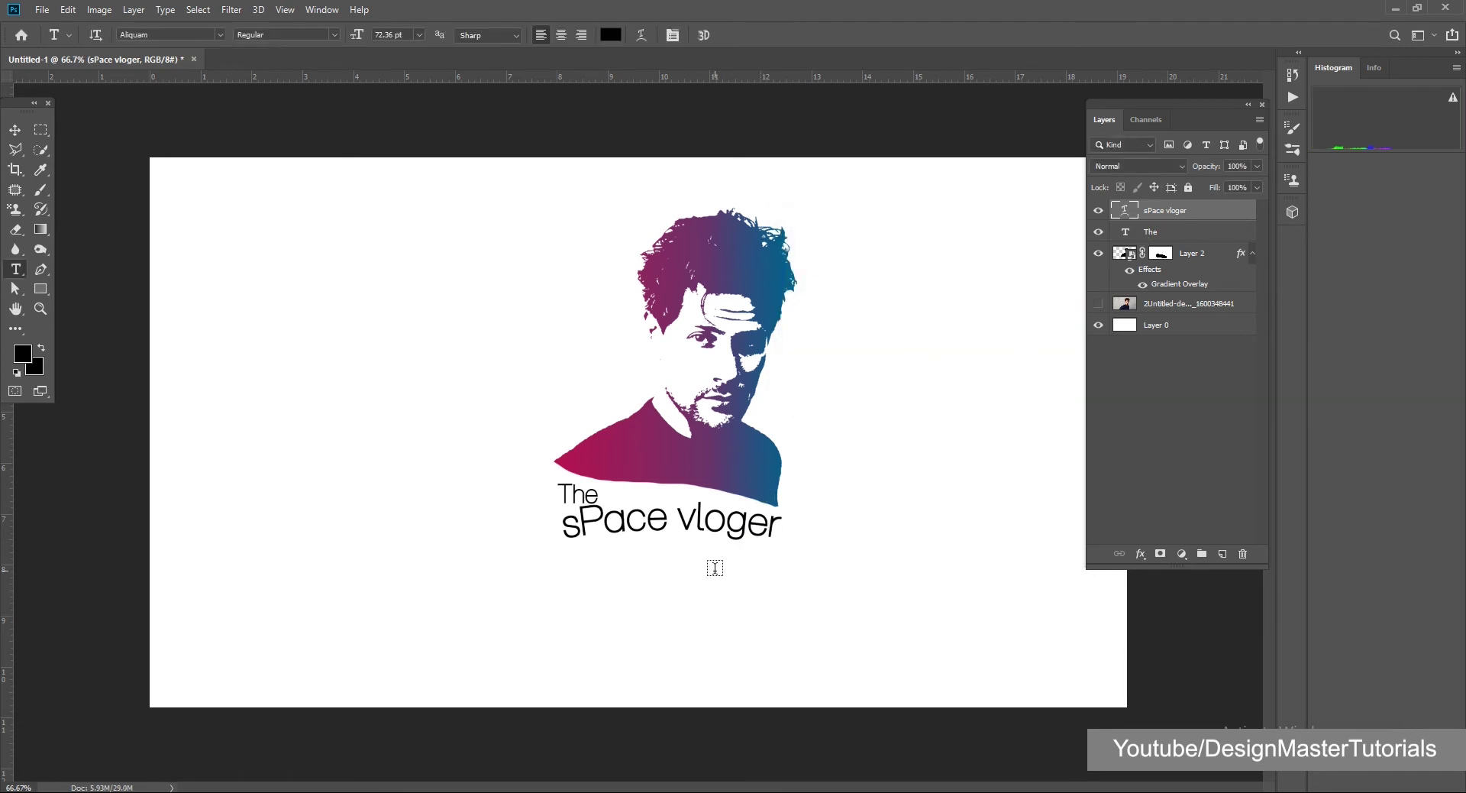
- Tilt 'sPace vloger' about 4° and move 'The' slightly left
key("ctrl+t")
left_click_drag(802, 514, 811, 502)
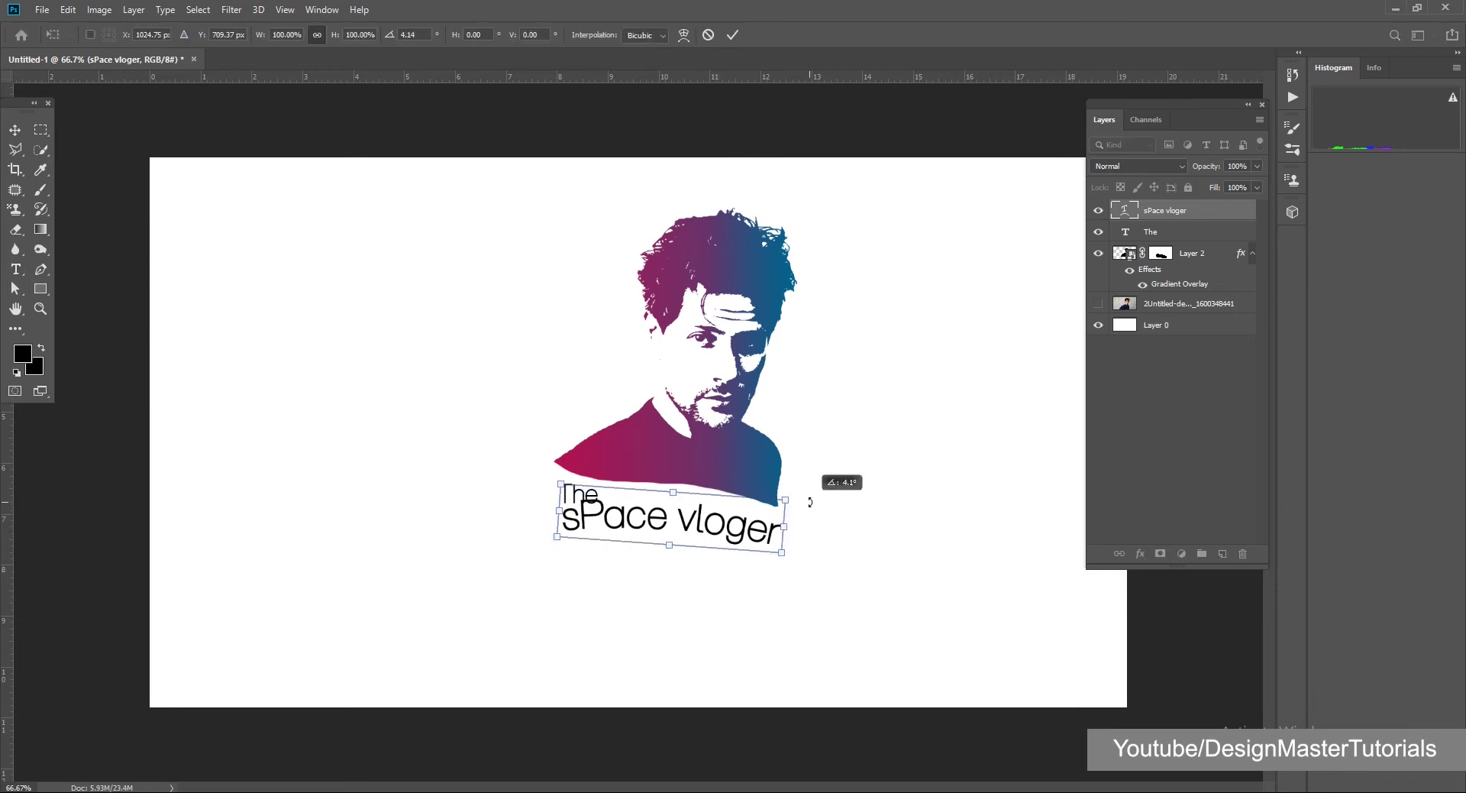
key("Return")
key("v")
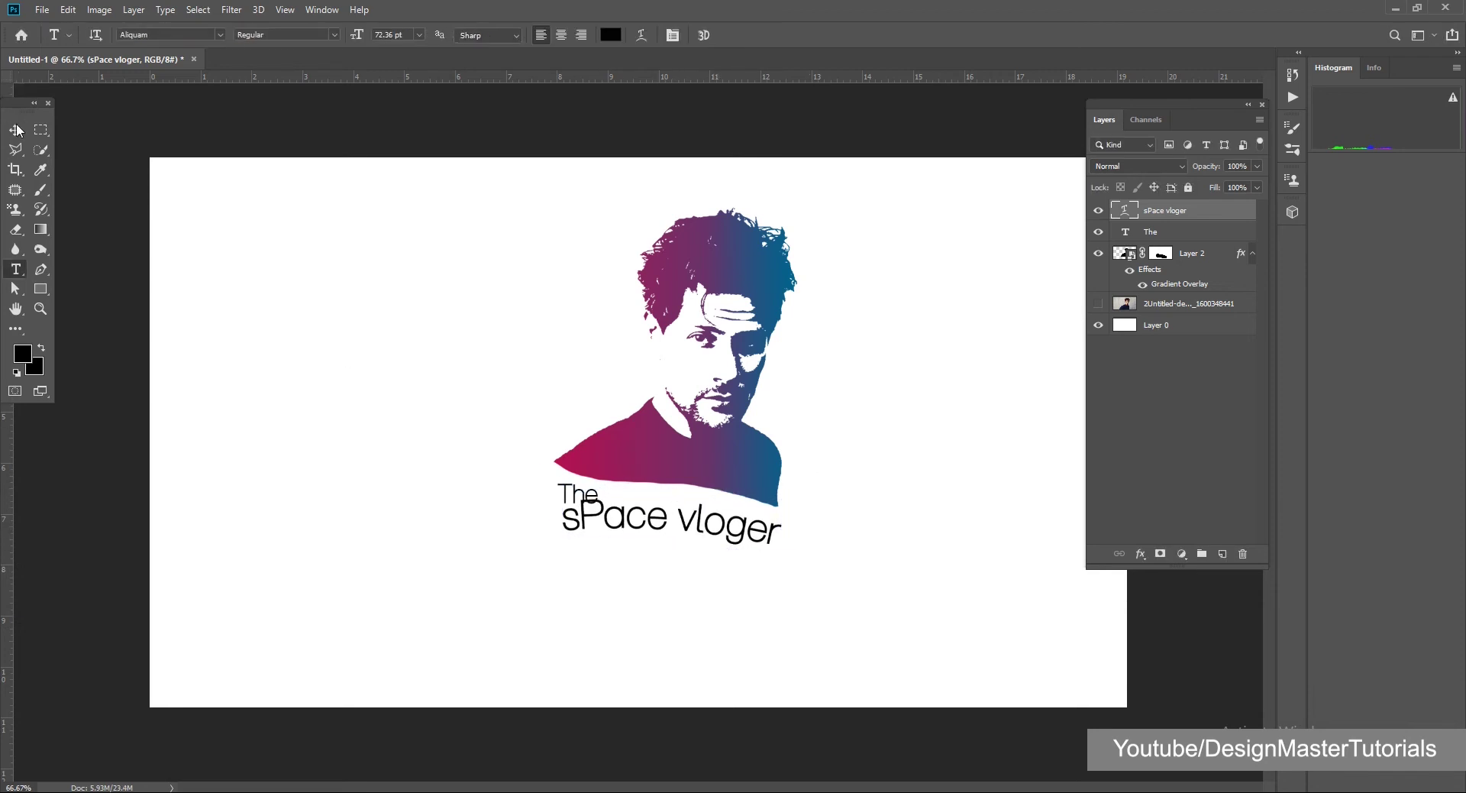
left_click_drag(584, 495, 628, 512)
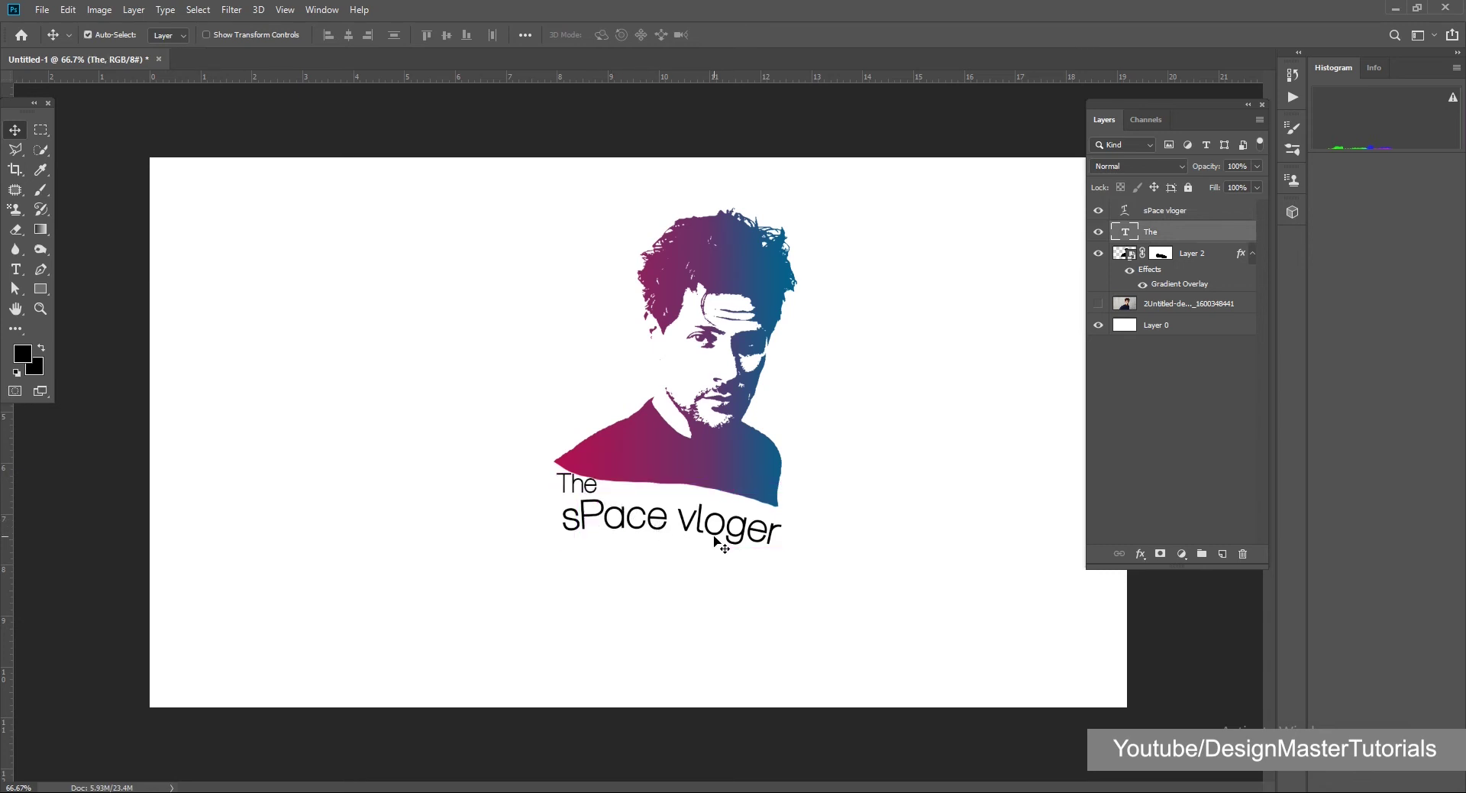
key("Left")
key("Left")
key("Left")
key("Left")
key("Left")
key("Left")
- Set an Arc Lower warp on 'The' with Bend +7 and Vertical Distortion +9
left_click(15, 269)
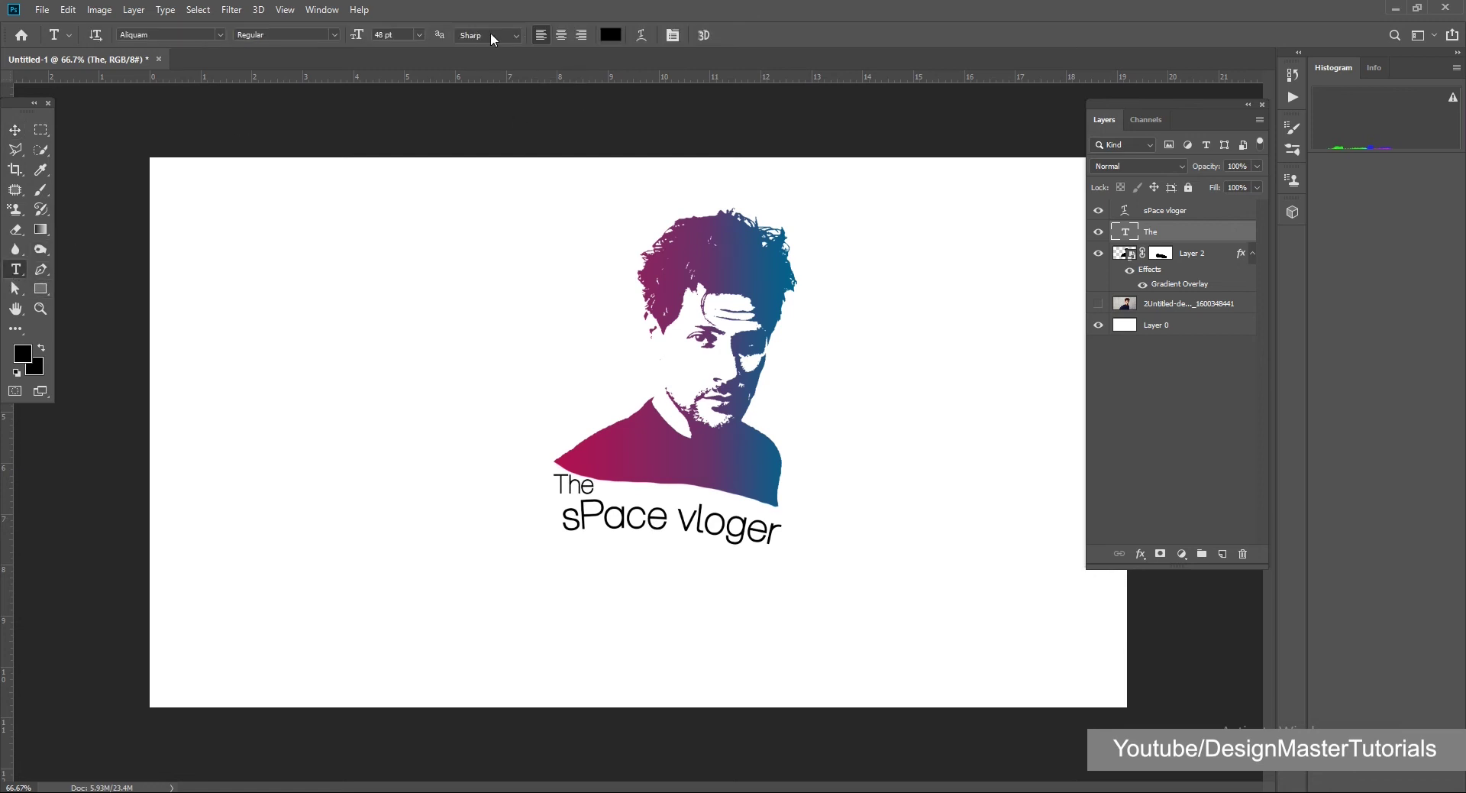
left_click(640, 35)
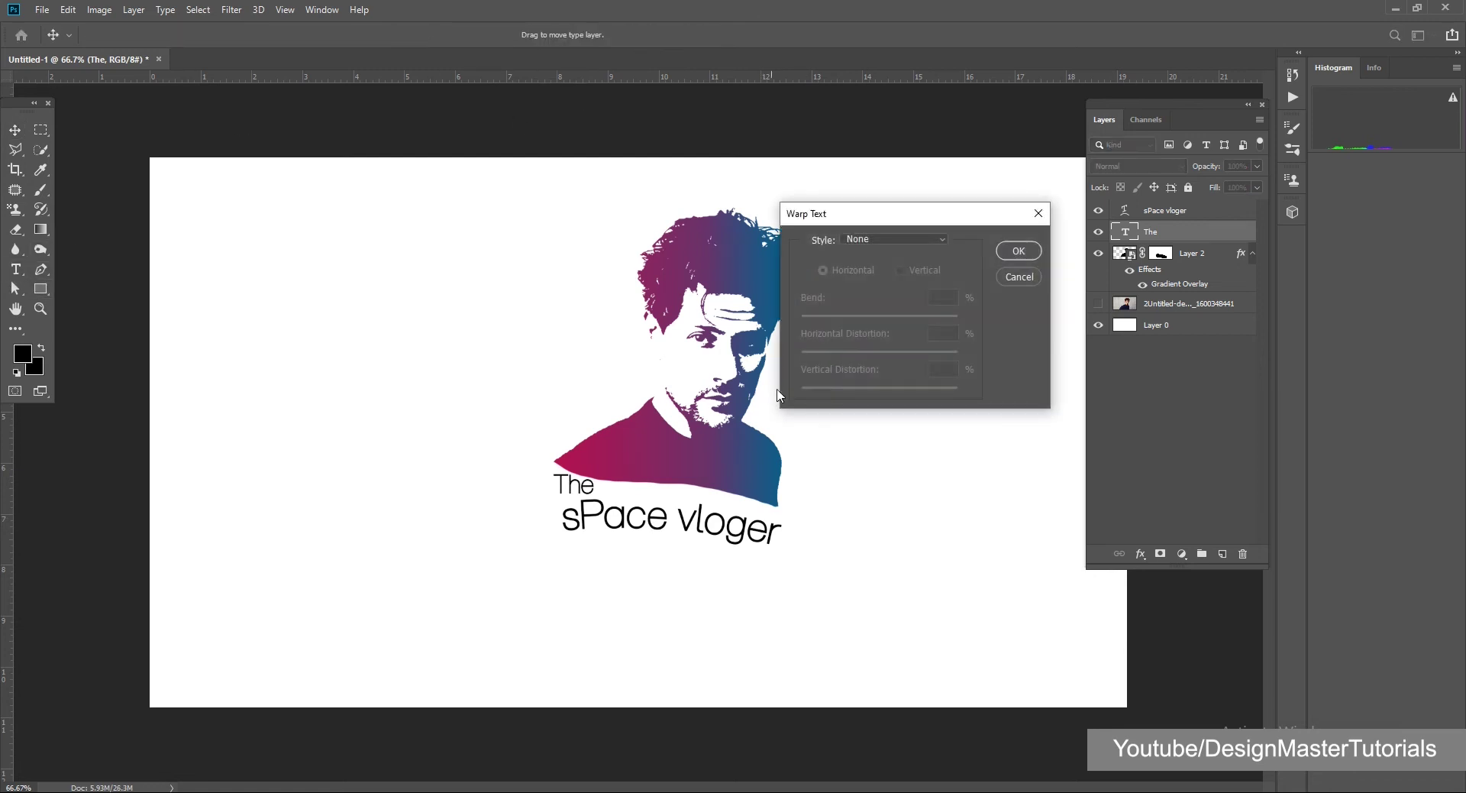
left_click(883, 243)
left_click(881, 296)
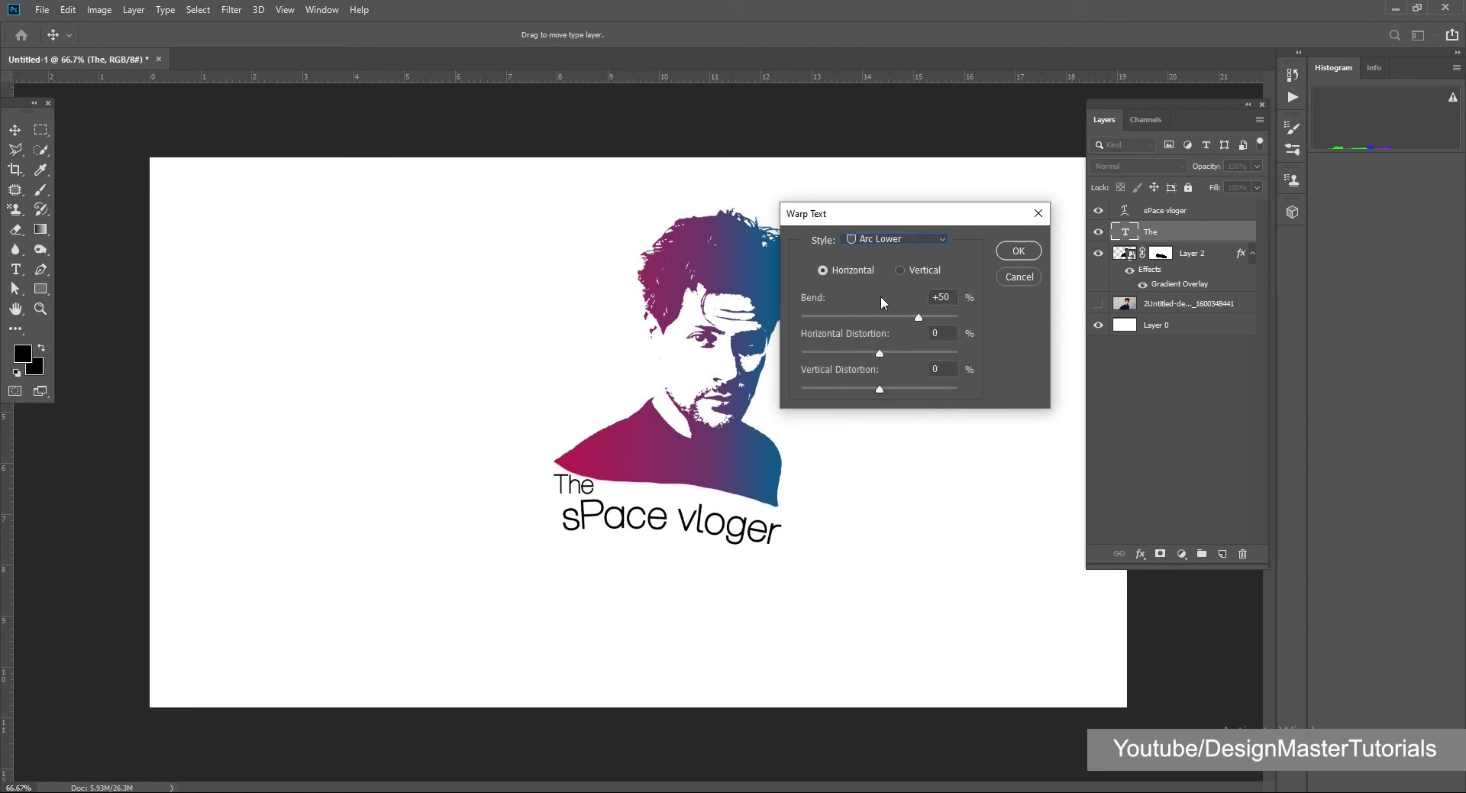
left_click_drag(915, 316, 890, 322)
left_click_drag(881, 397, 889, 400)
- Apply the warp to 'The' and nudge it up and to the left
left_click(1019, 252)
key("v")
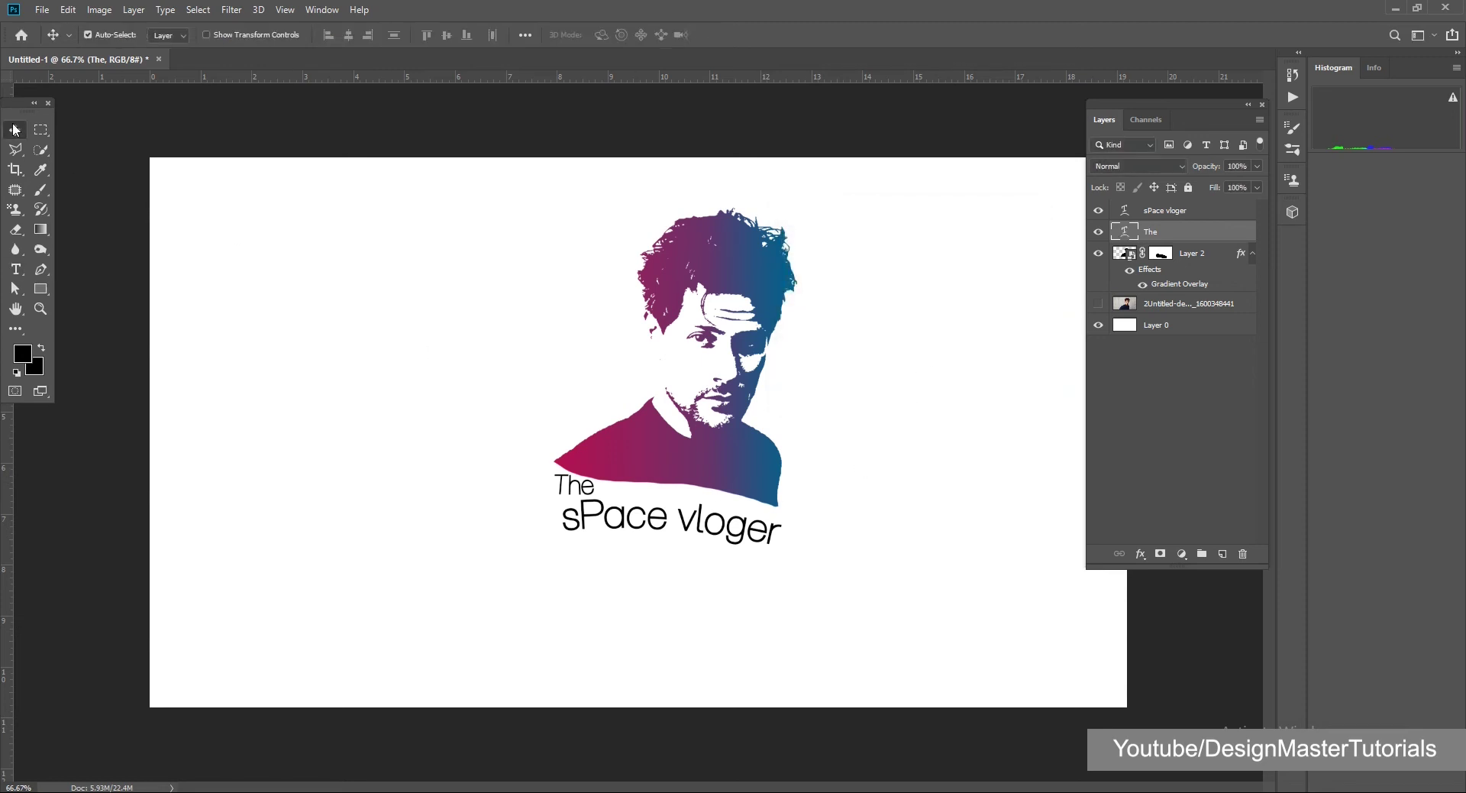
key("Left")
key("Left")
key("Left")
key("Left")
key("Left")
key("Up")
key("Up")
key("Up")
key("Up")
key("Left")
key("Left")
key("Up")
key("Up")
key("Left")
key("Left")
left_click(633, 527)
- Nudge 'sPace vloger' up and right, shrink it to about 89% and tilt it slightly clockwise
key("Up")
key("Up")
key("Up")
key("Right")
key("Right")
key("Up")
key("Up")
key("Up")
key("Up")
key("Right")
key("Right")
key("Up")
key("Up")
key("Right")
key("Right")
key("Right")
key("Right")
key("Right")
key("Right")
key("Right")
key("Up")
key("Right")
key("Right")
key("Up")
key("Up")
key("ctrl+t")
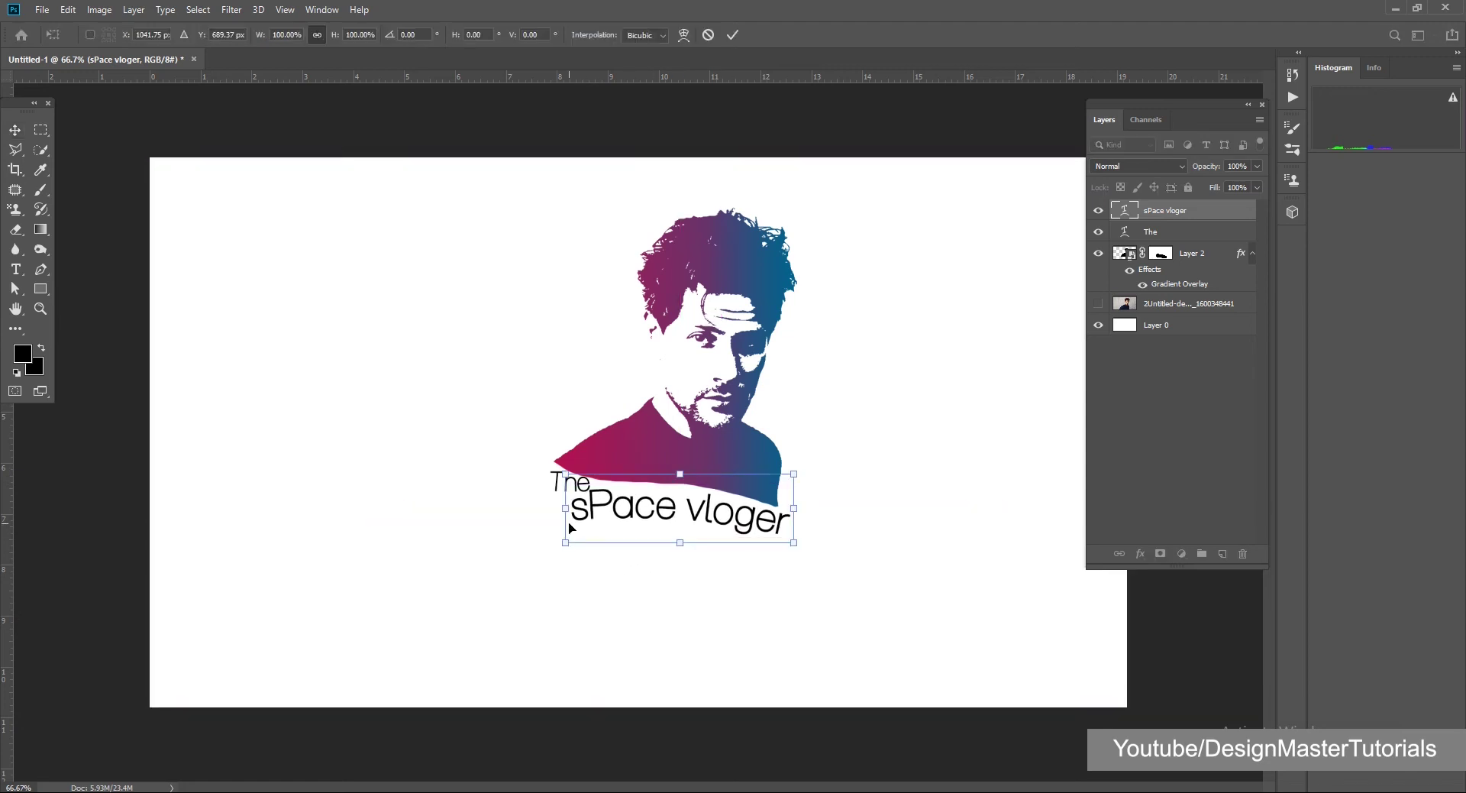
left_click_drag(565, 541, 589, 535)
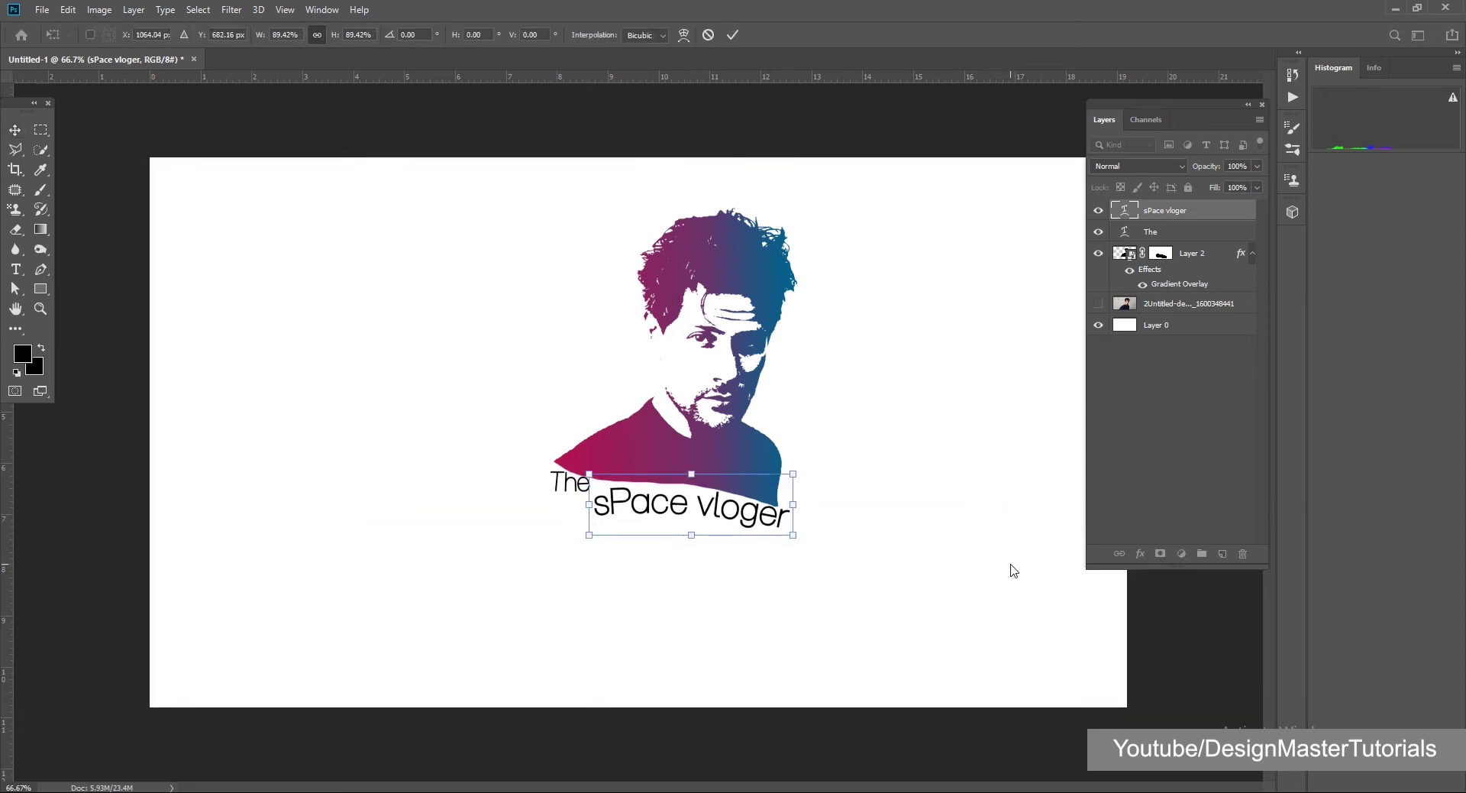
left_click_drag(798, 460, 831, 471)
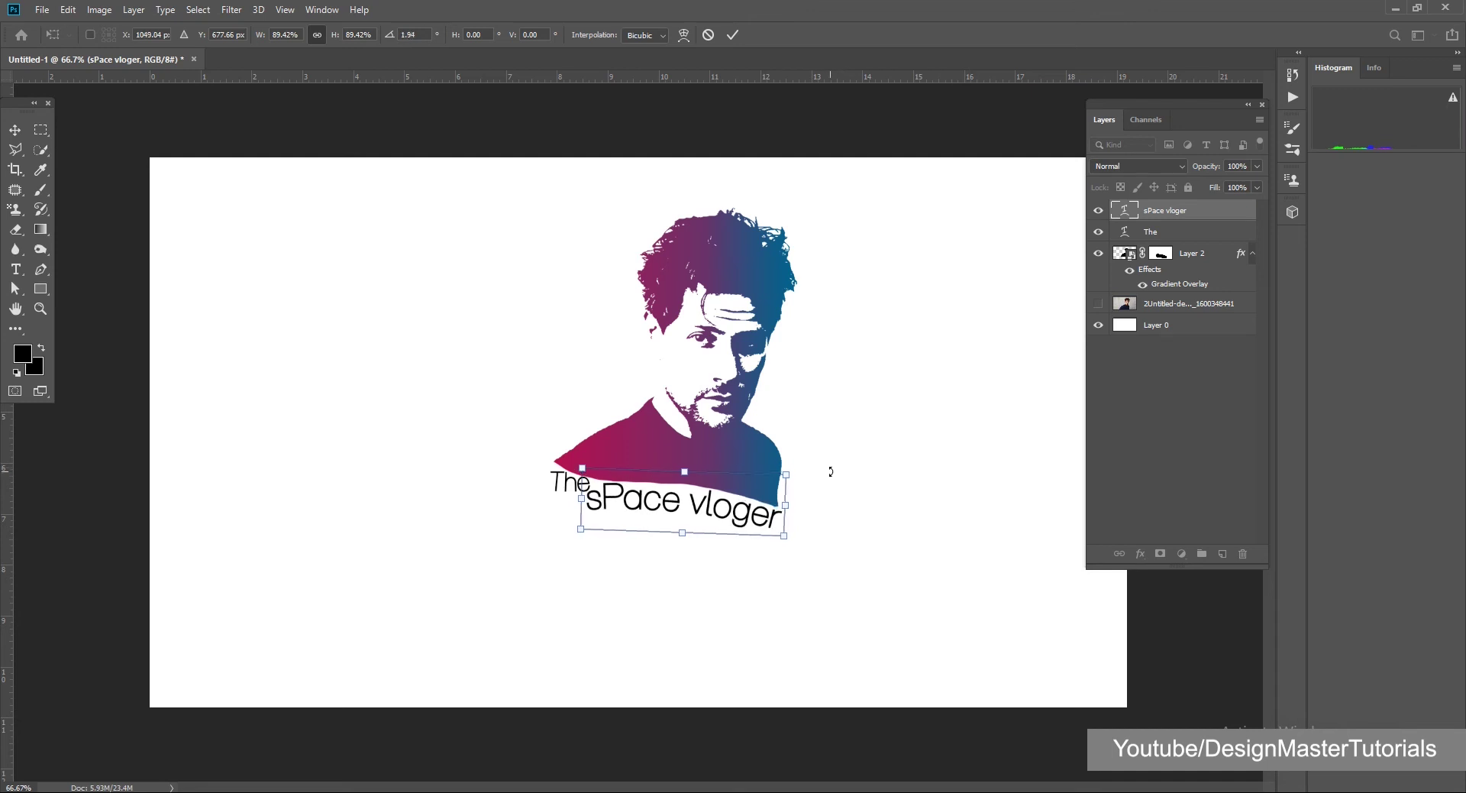
key("Return")
- Move 'The' up and shrink it to about 80%, then nudge 'sPace vloger' up and left
left_click(578, 493, "ctrl")
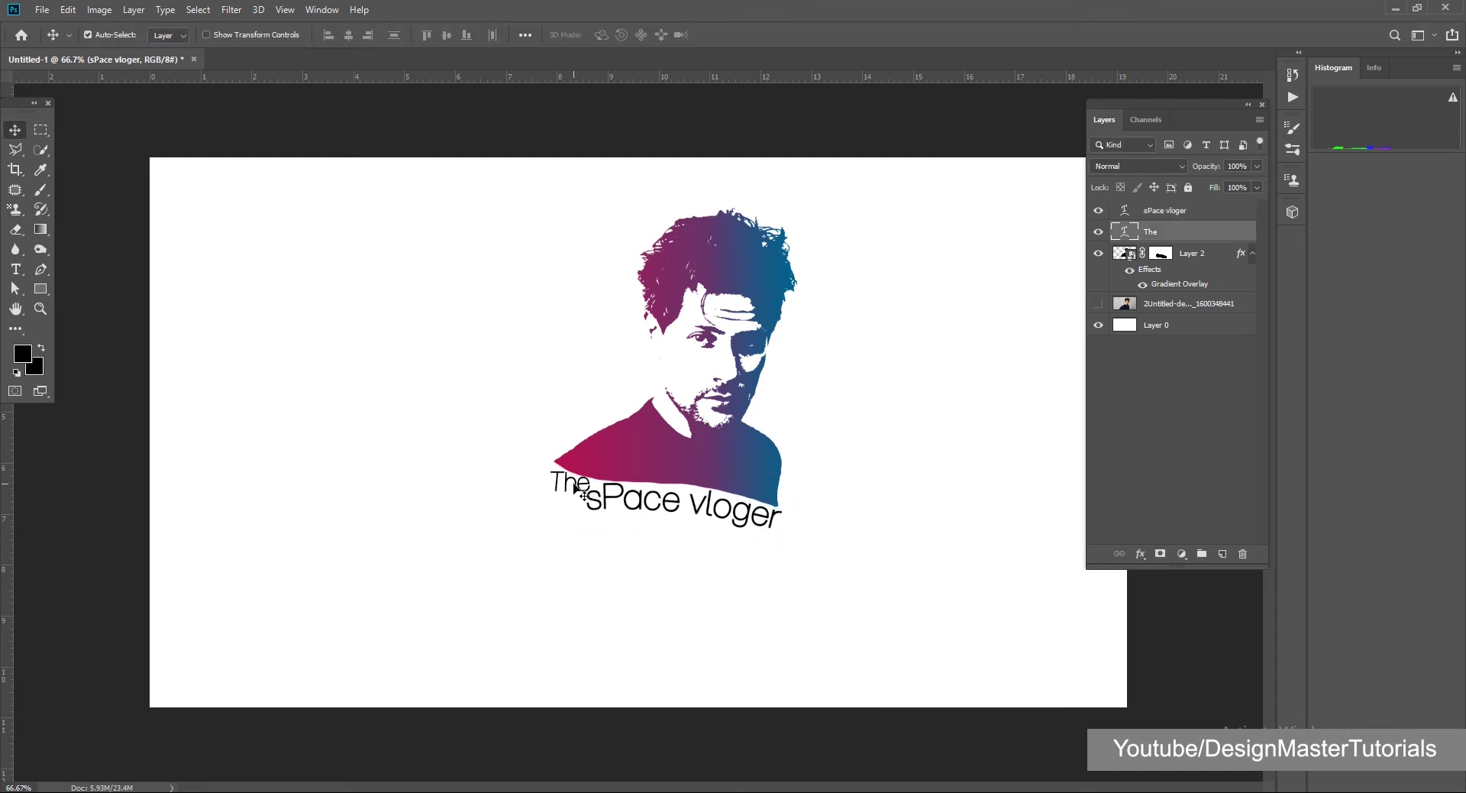
left_click_drag(578, 504, 556, 466)
key("ctrl+t")
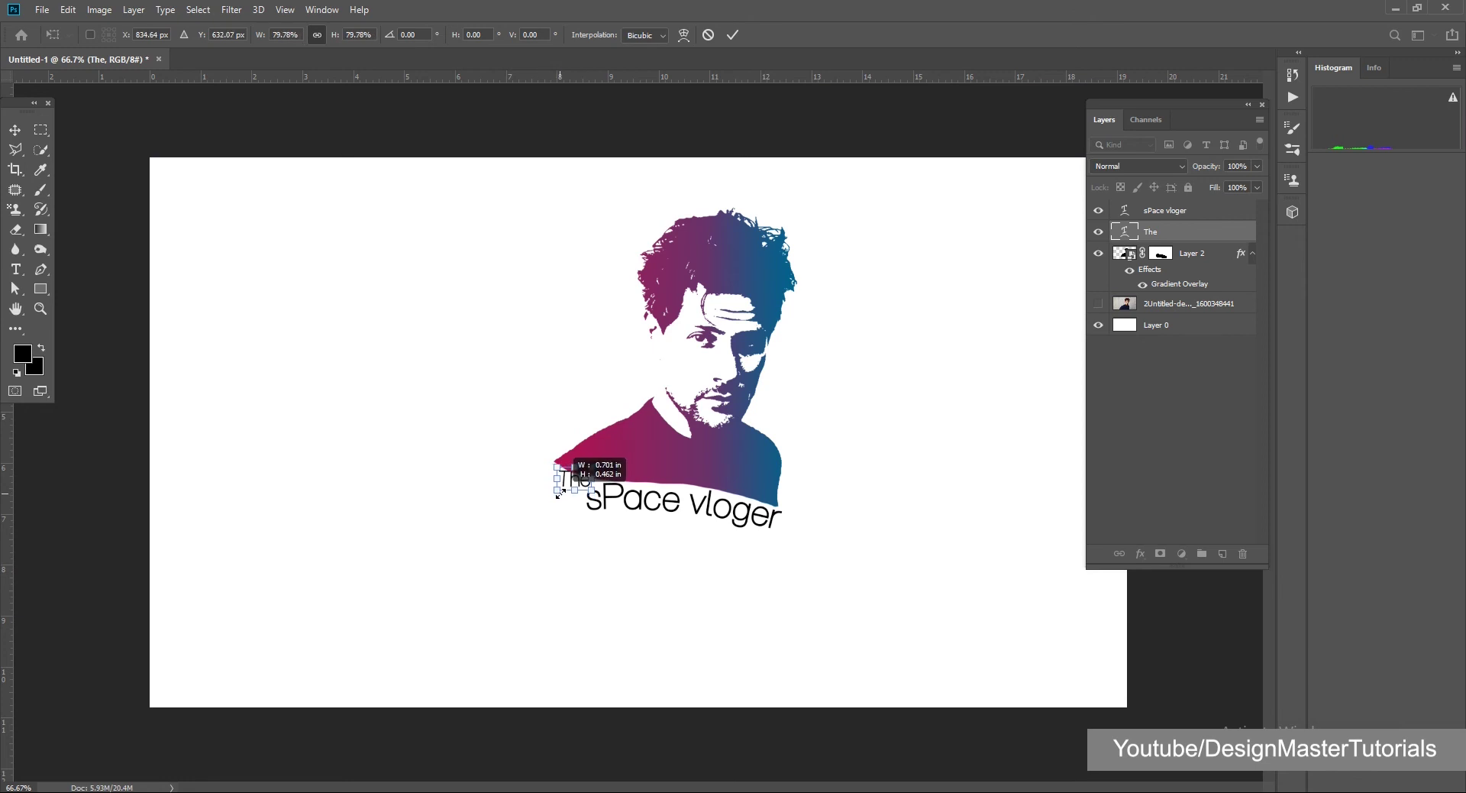
key("Return")
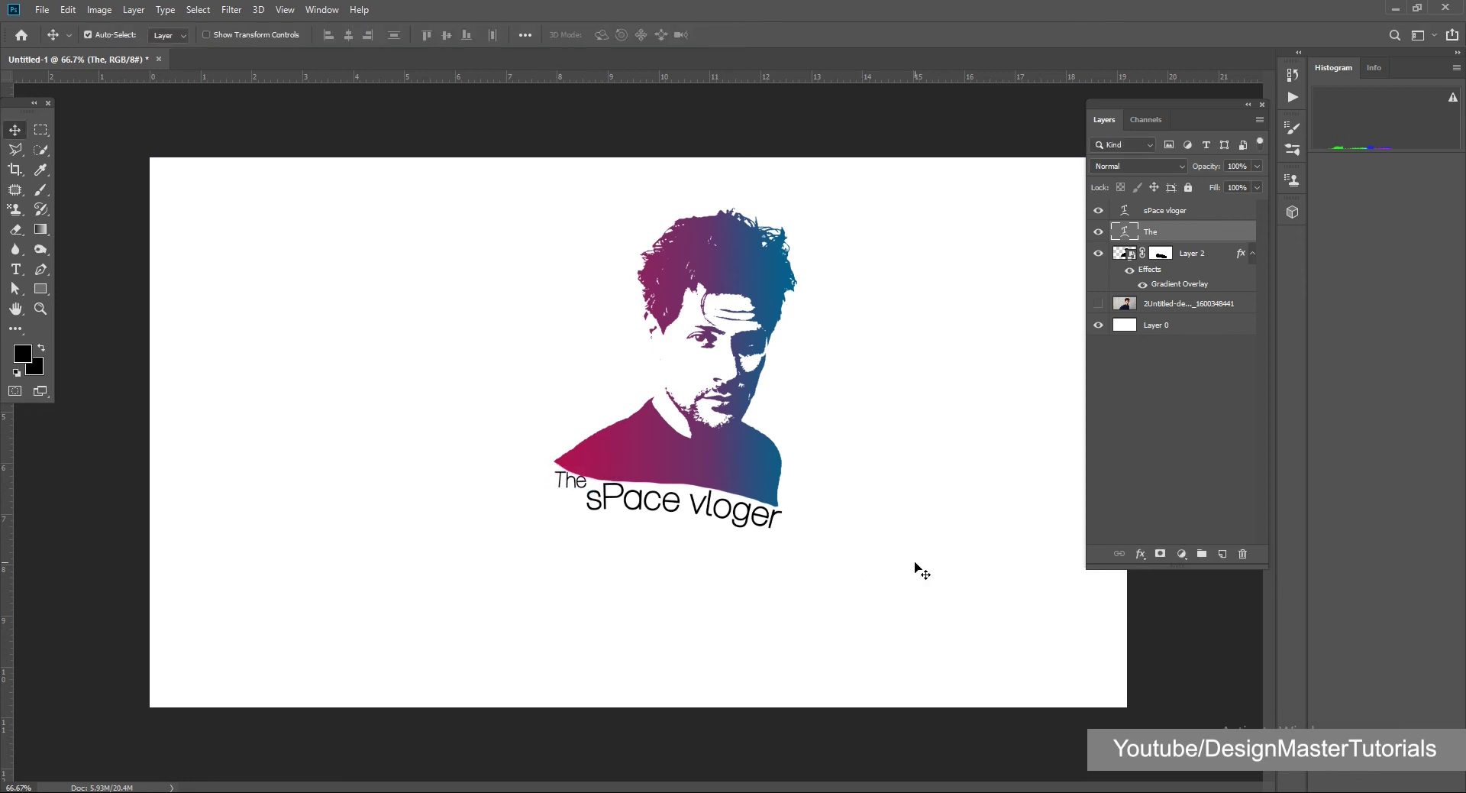
left_click(609, 504)
key("Up")
key("Left")
key("Up")
key("Left")
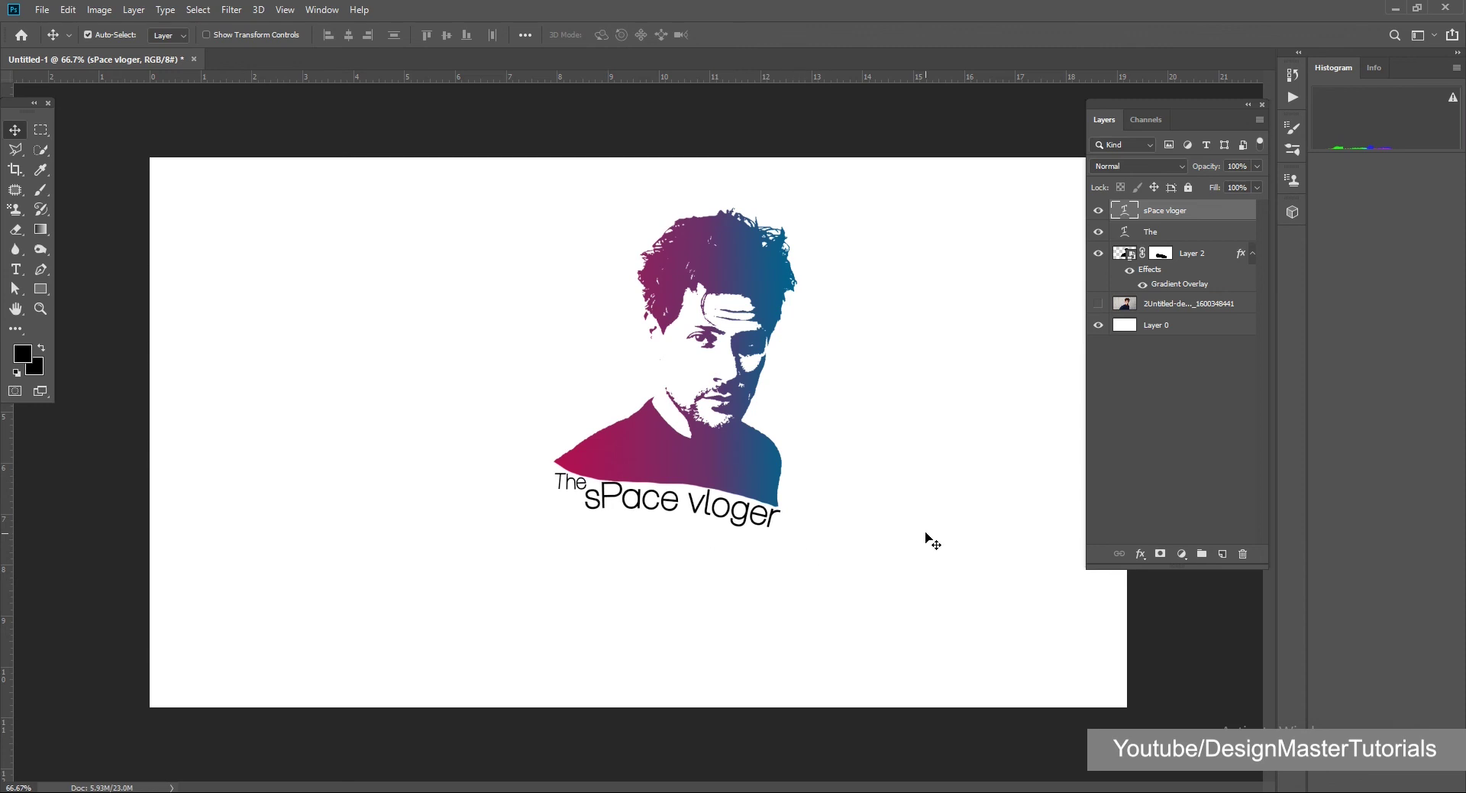
- Add a Gradient Overlay to 'sPace vloger' with its left stop set to teal #145b87
left_click(1140, 552)
left_click(1180, 669)
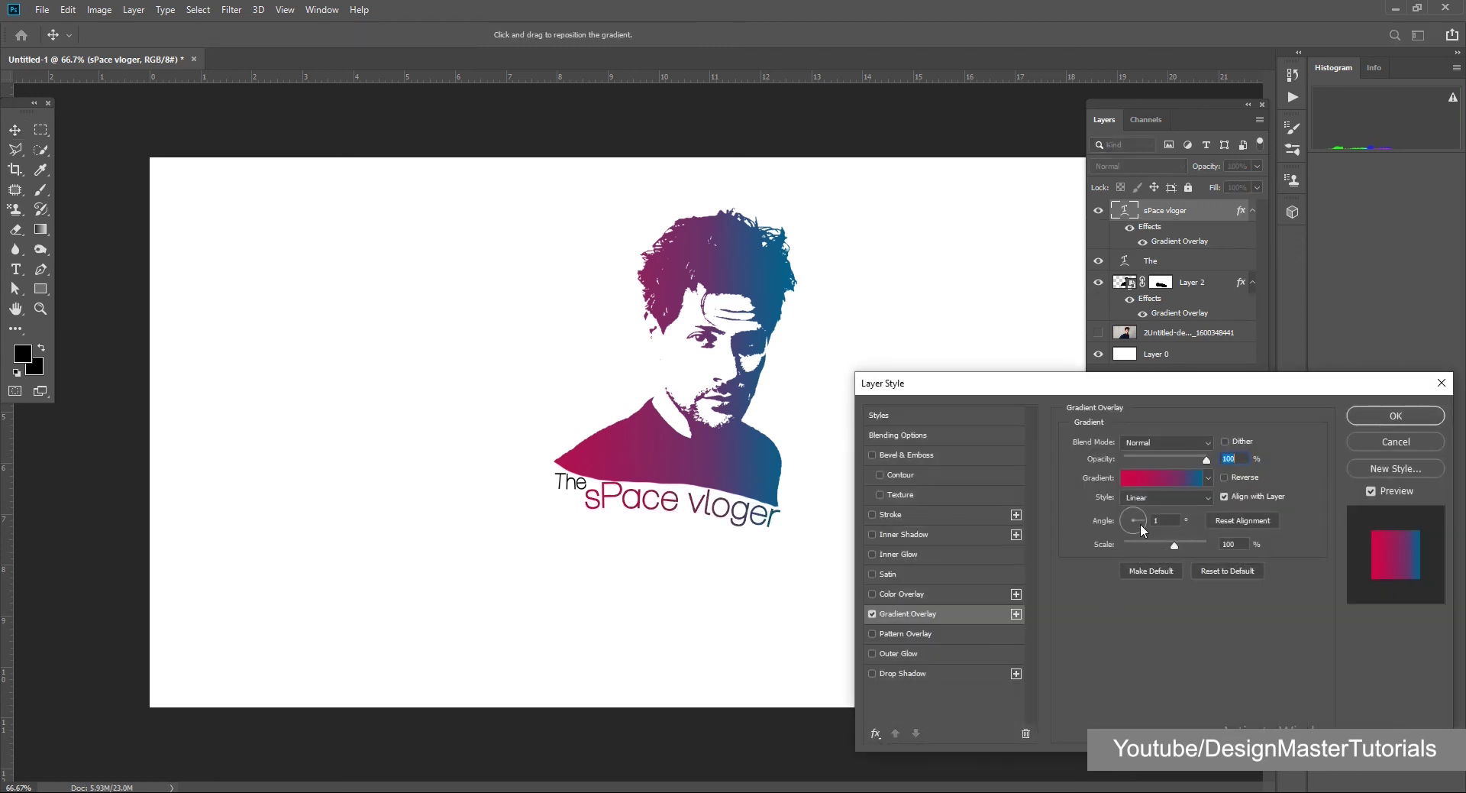
left_click(1188, 479)
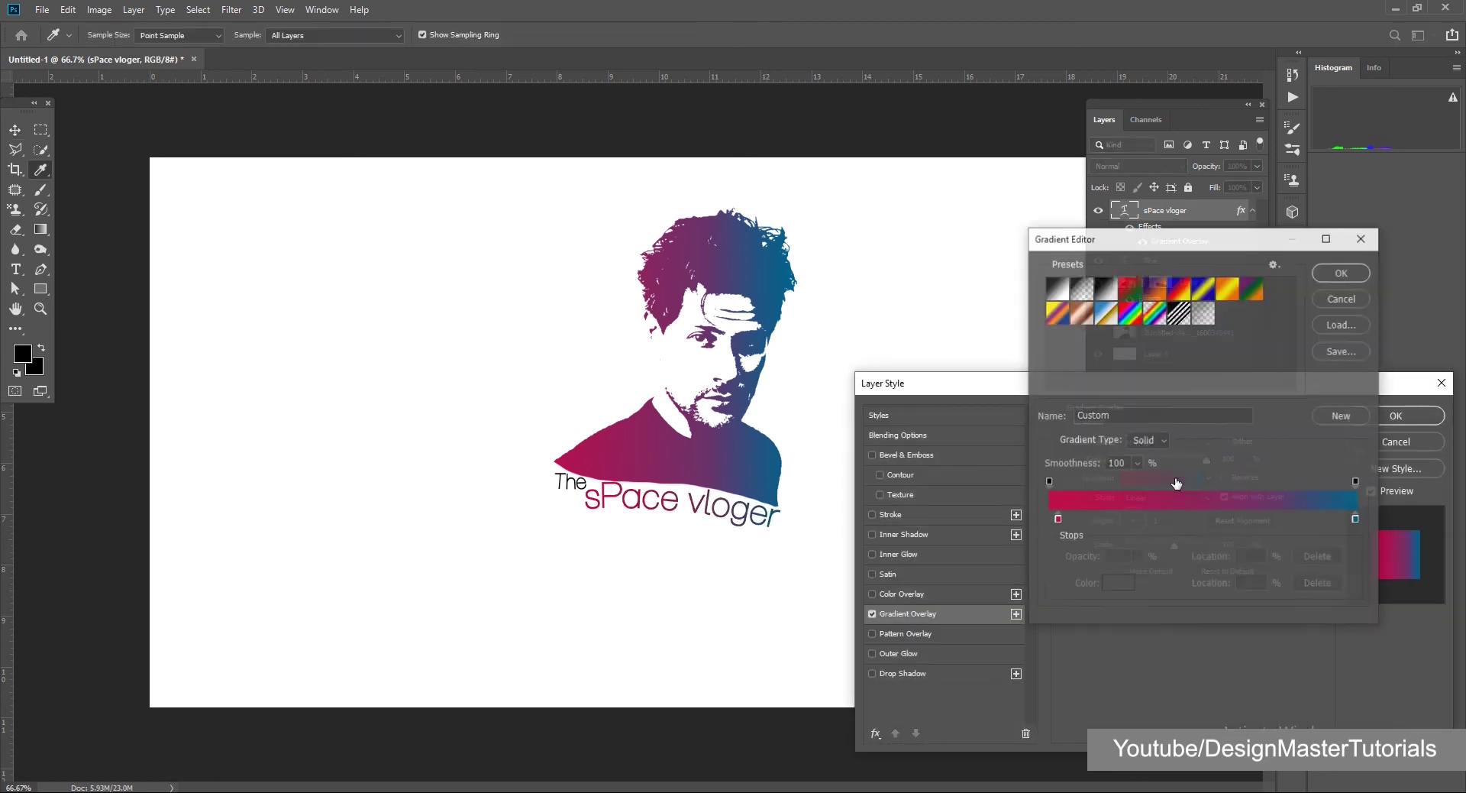
left_click(1056, 521)
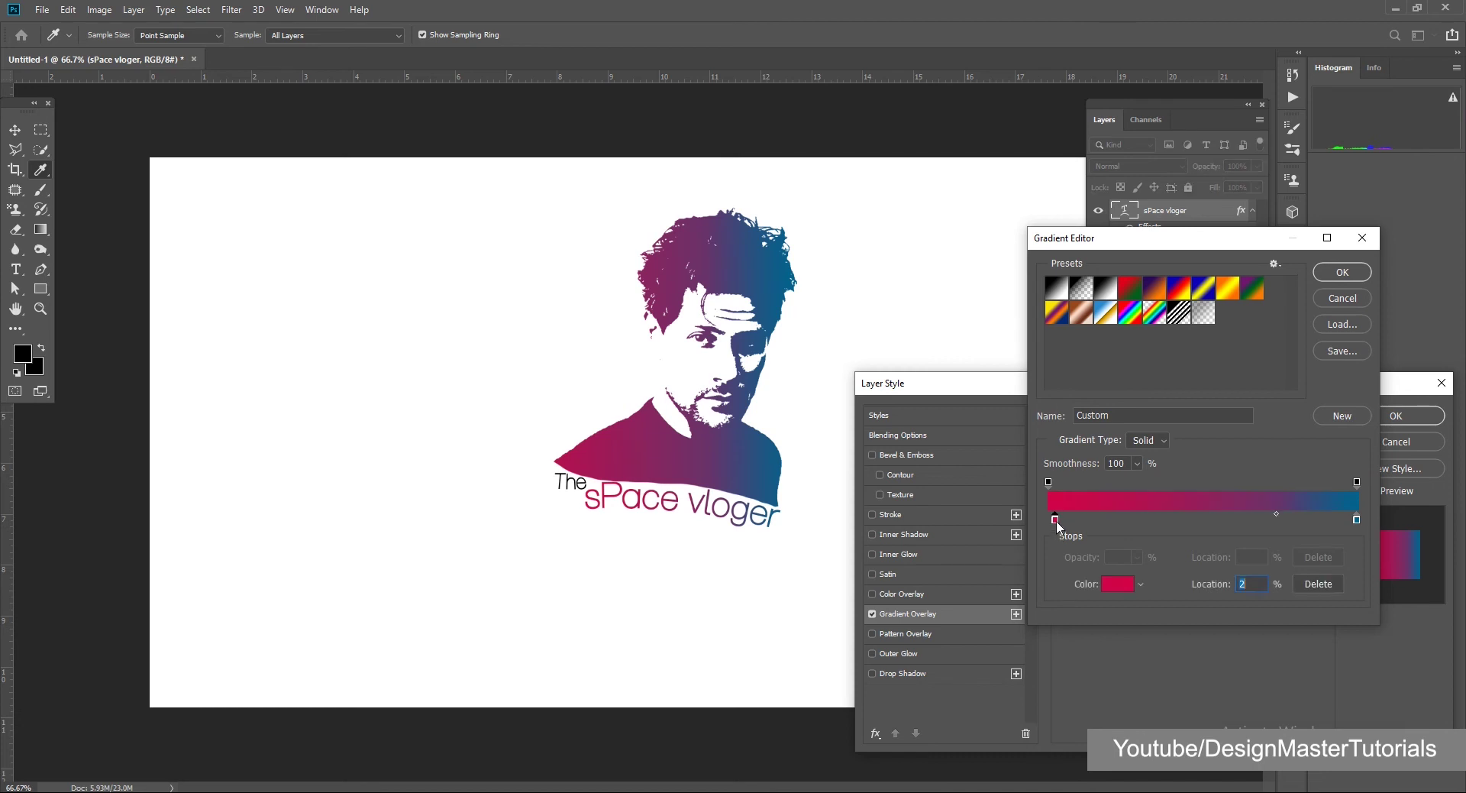
double_click(1055, 521)
mouse_move(246, 306)
left_mouse_down()
mouse_move(249, 294)
mouse_move(246, 334)
left_mouse_up()
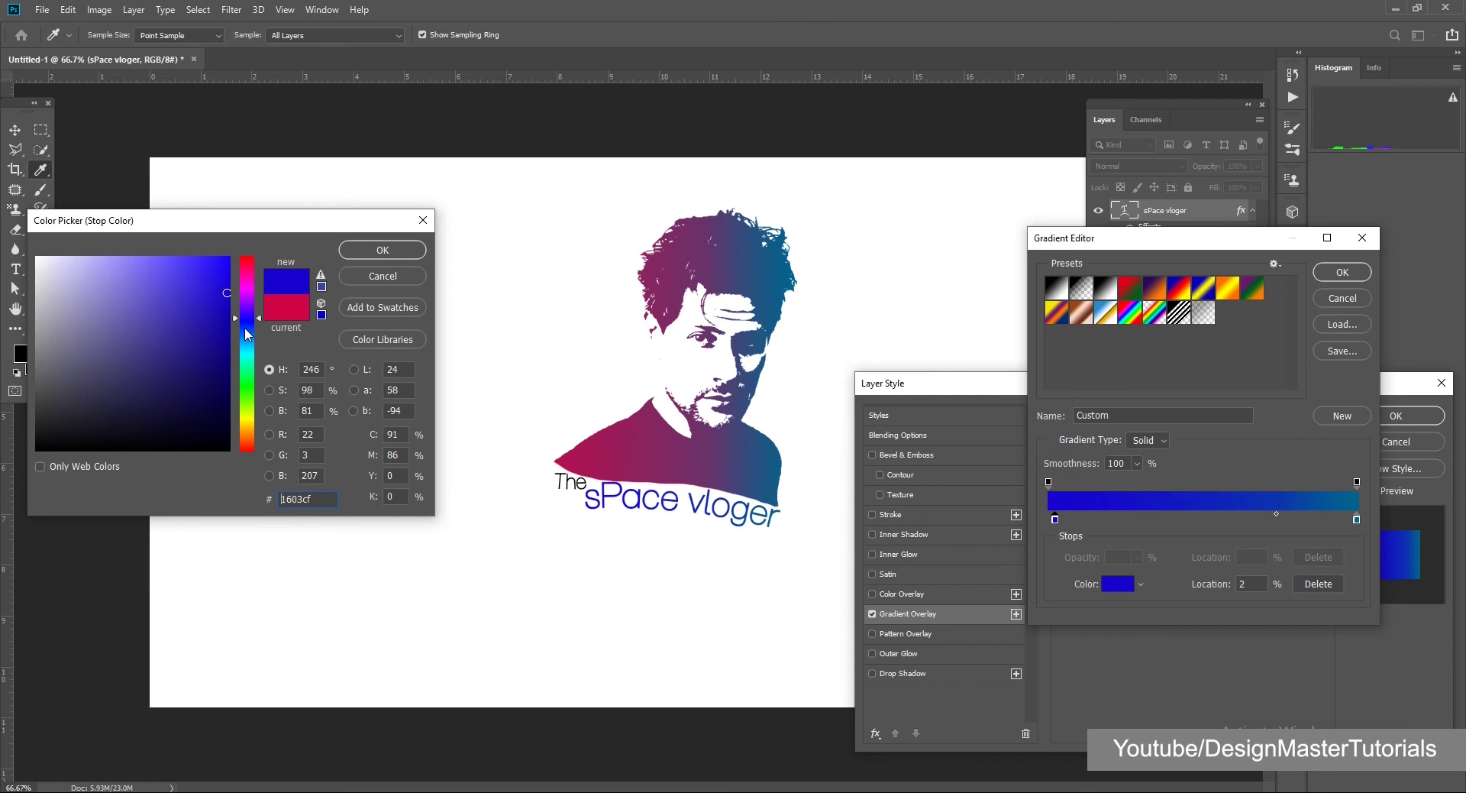
left_click(777, 461)
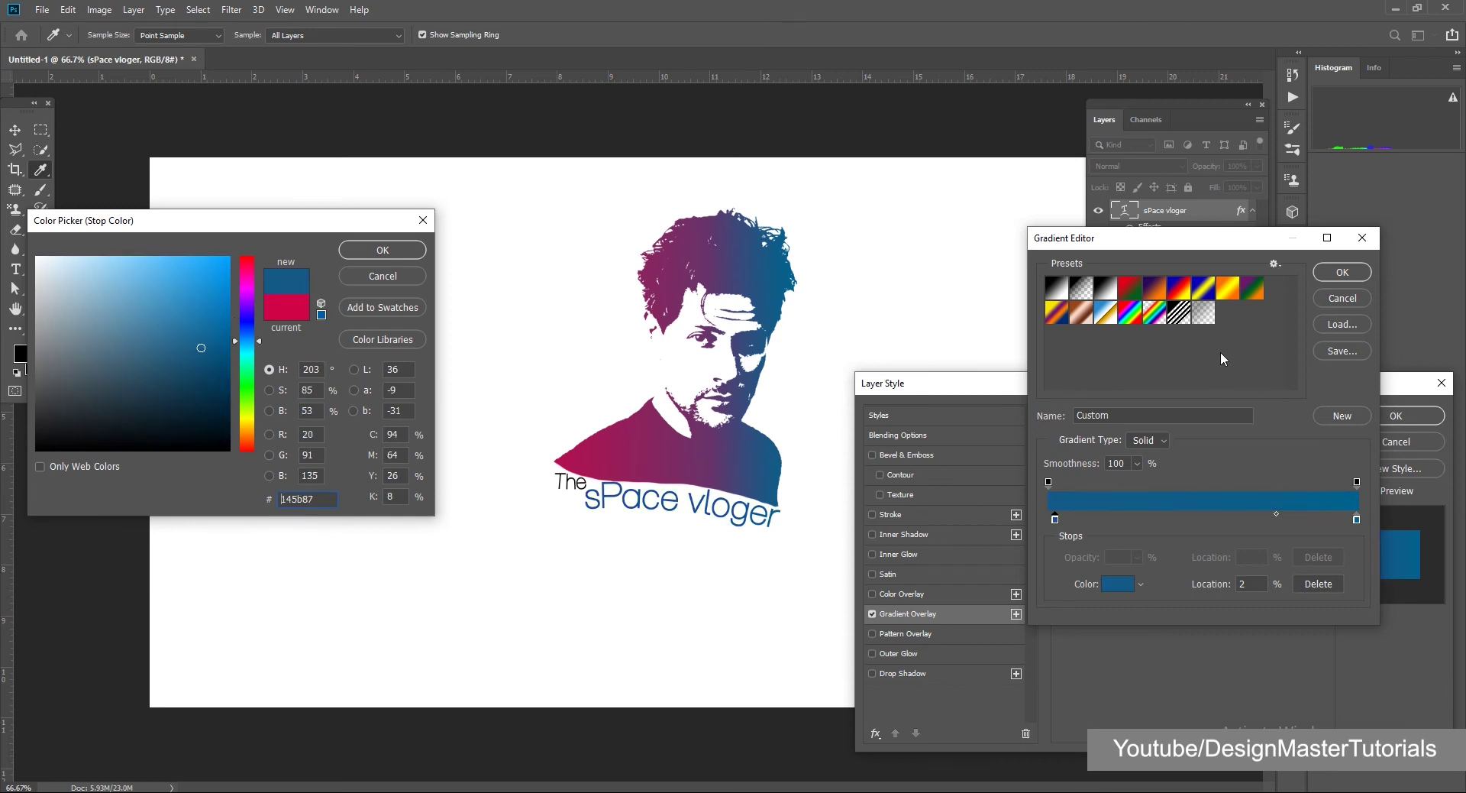
double_click(281, 499)
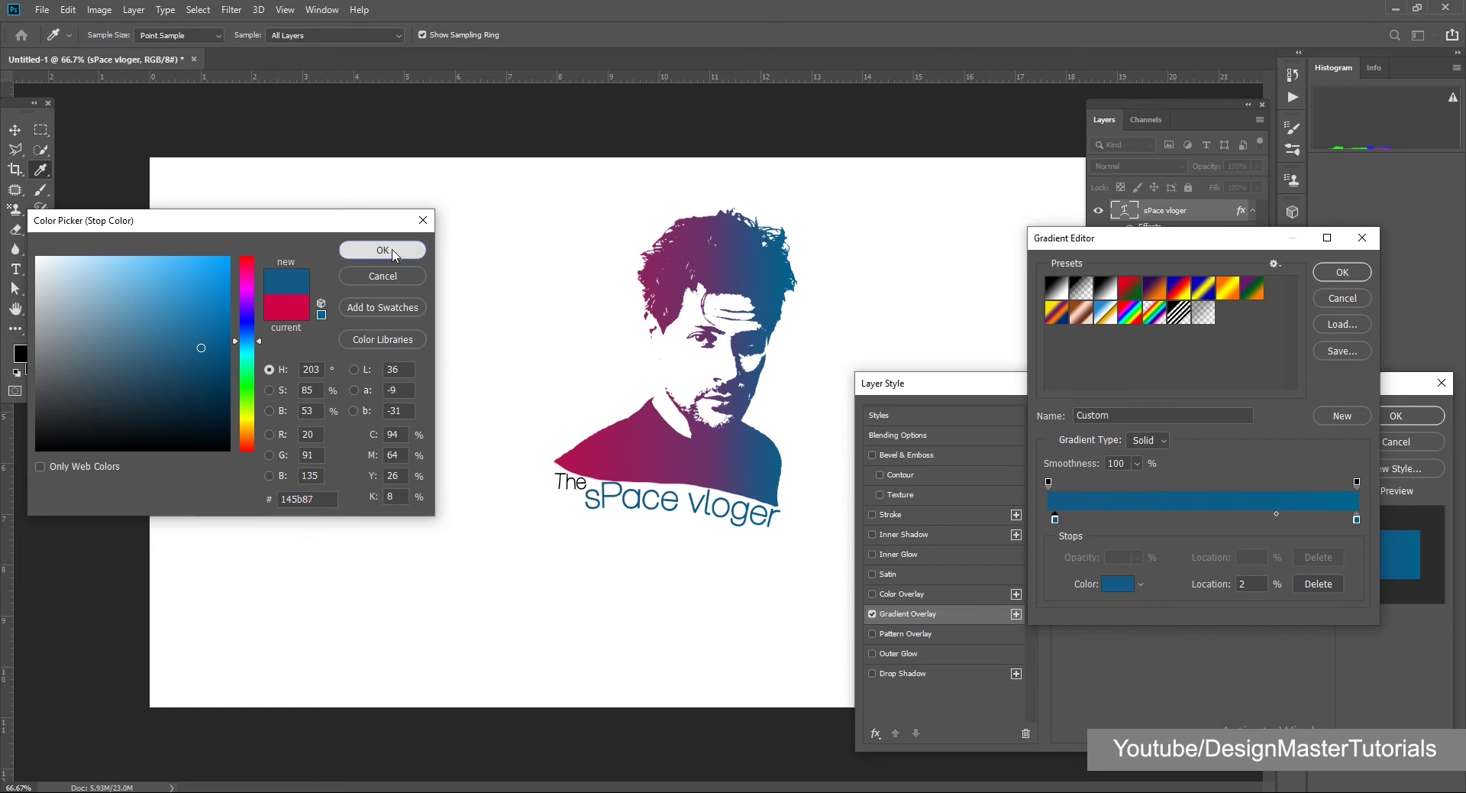
left_click(394, 252)
- Apply the teal gradient overlay and copy the effect onto the 'The' layer
left_click(1345, 272)
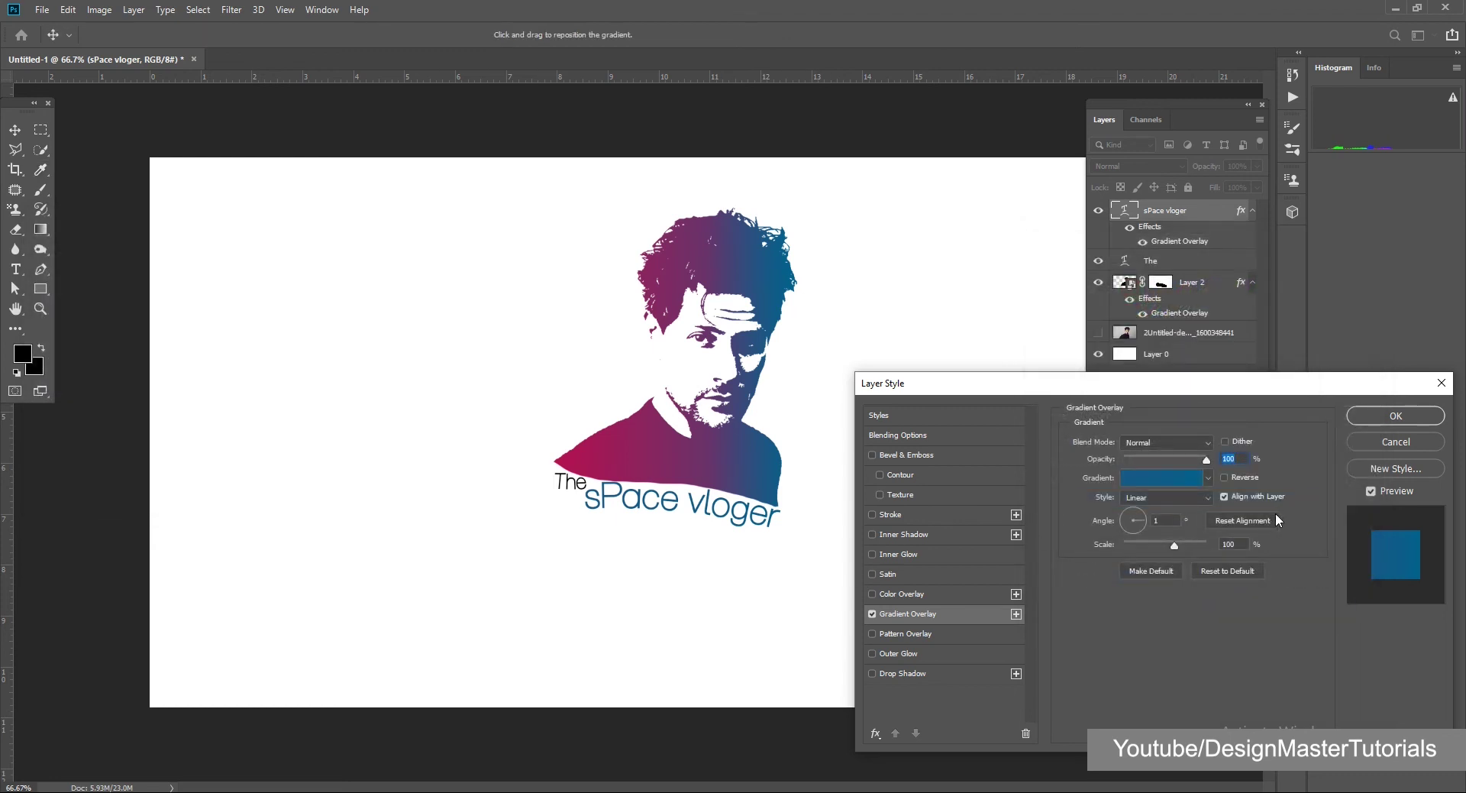
left_click(1388, 422)
left_click_drag(1241, 214, 1227, 272)
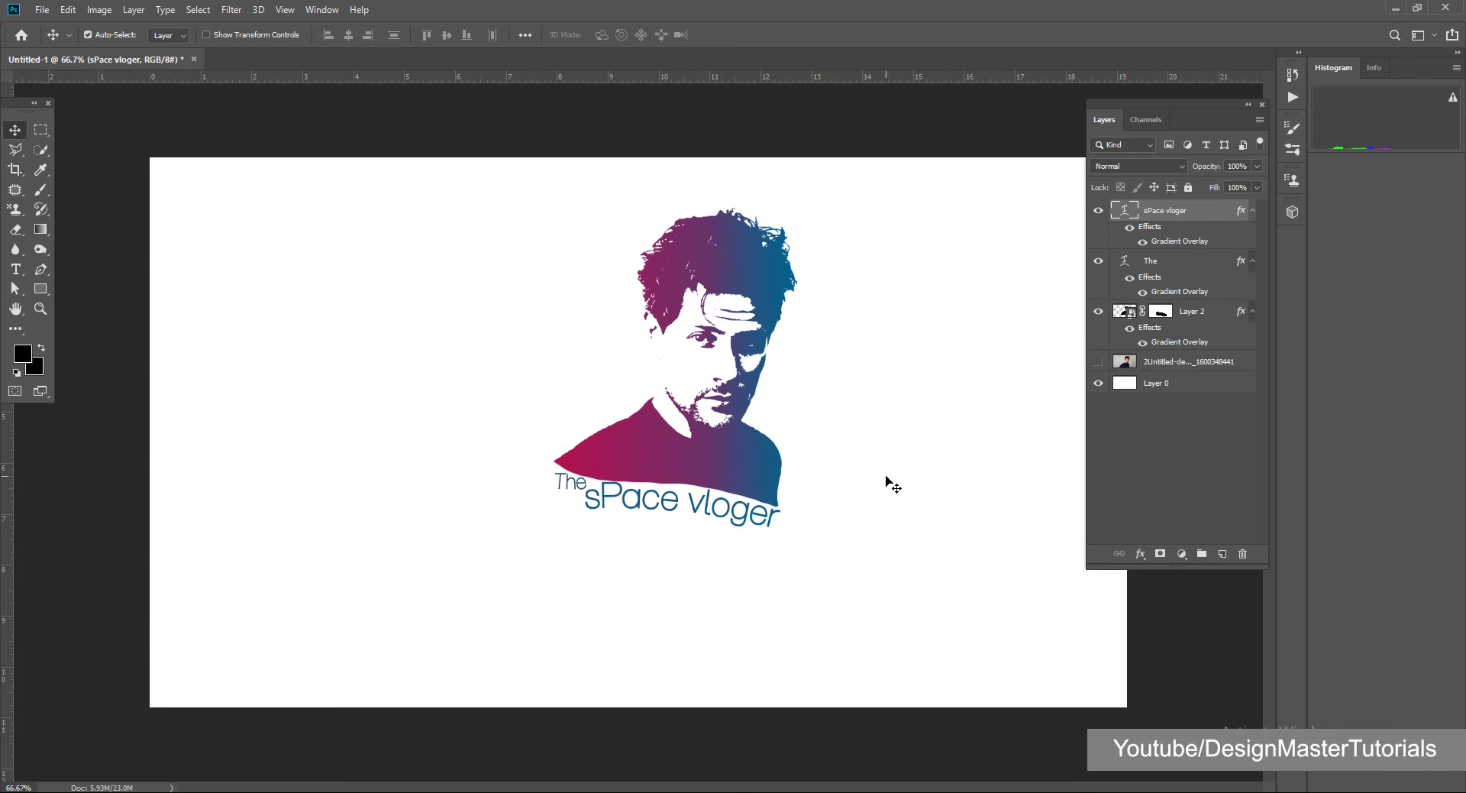
- Enlarge the portrait and both title lines together to about 119%, shifting them left and down
left_click(14, 149)
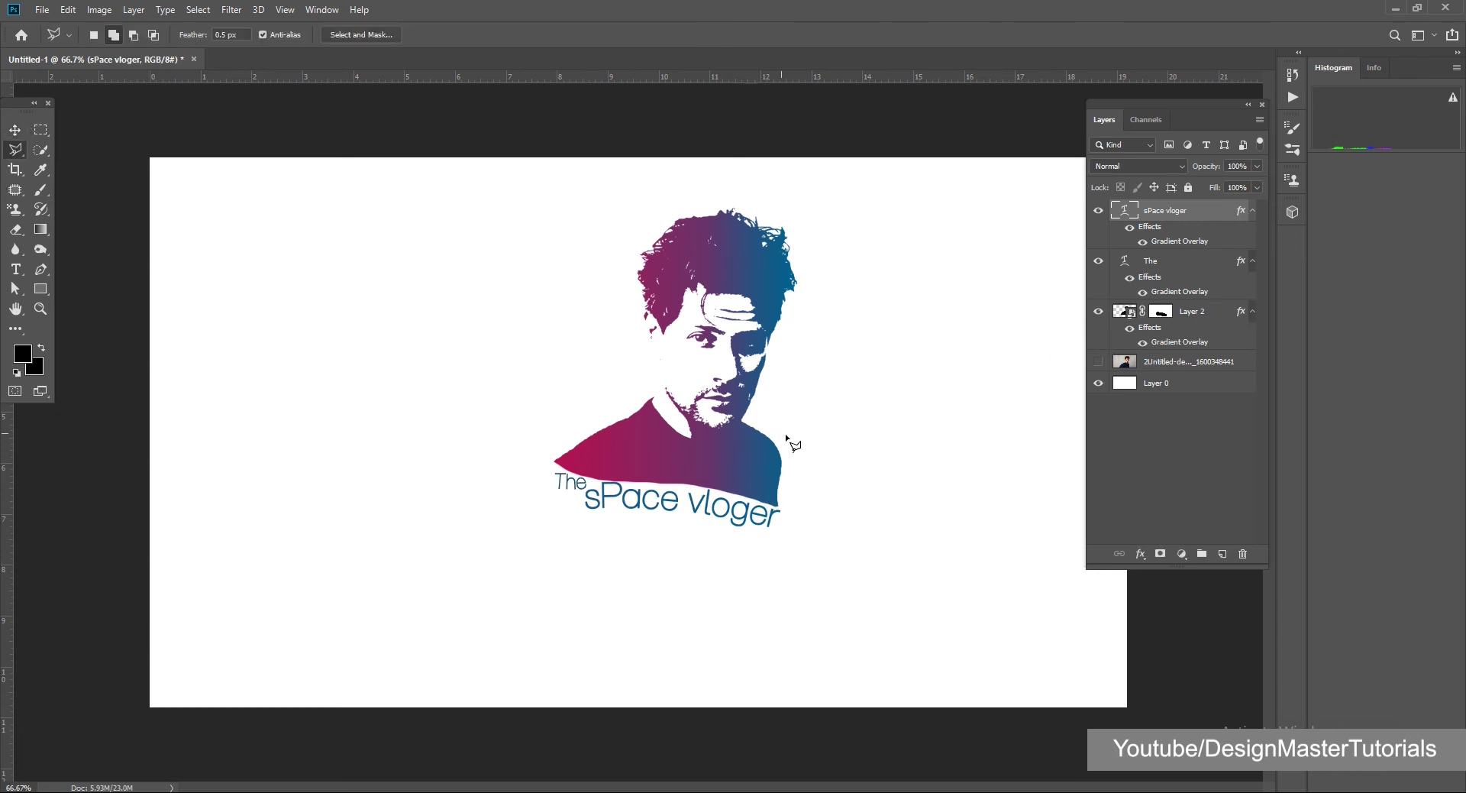
left_click(15, 130)
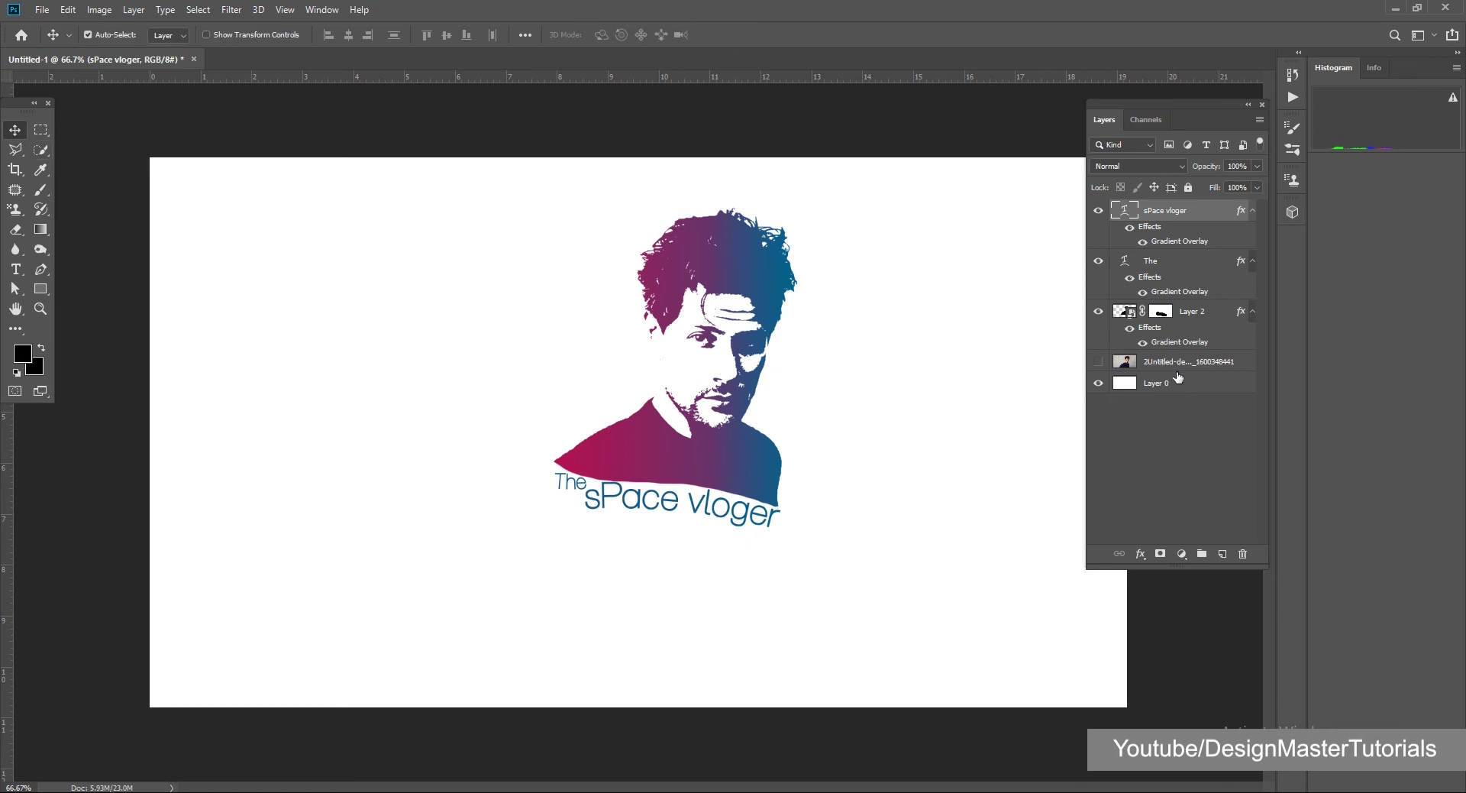
left_click(1189, 319, "shift")
key("ctrl+t")
left_click_drag(668, 447, 623, 484)
left_click_drag(753, 243, 817, 173)
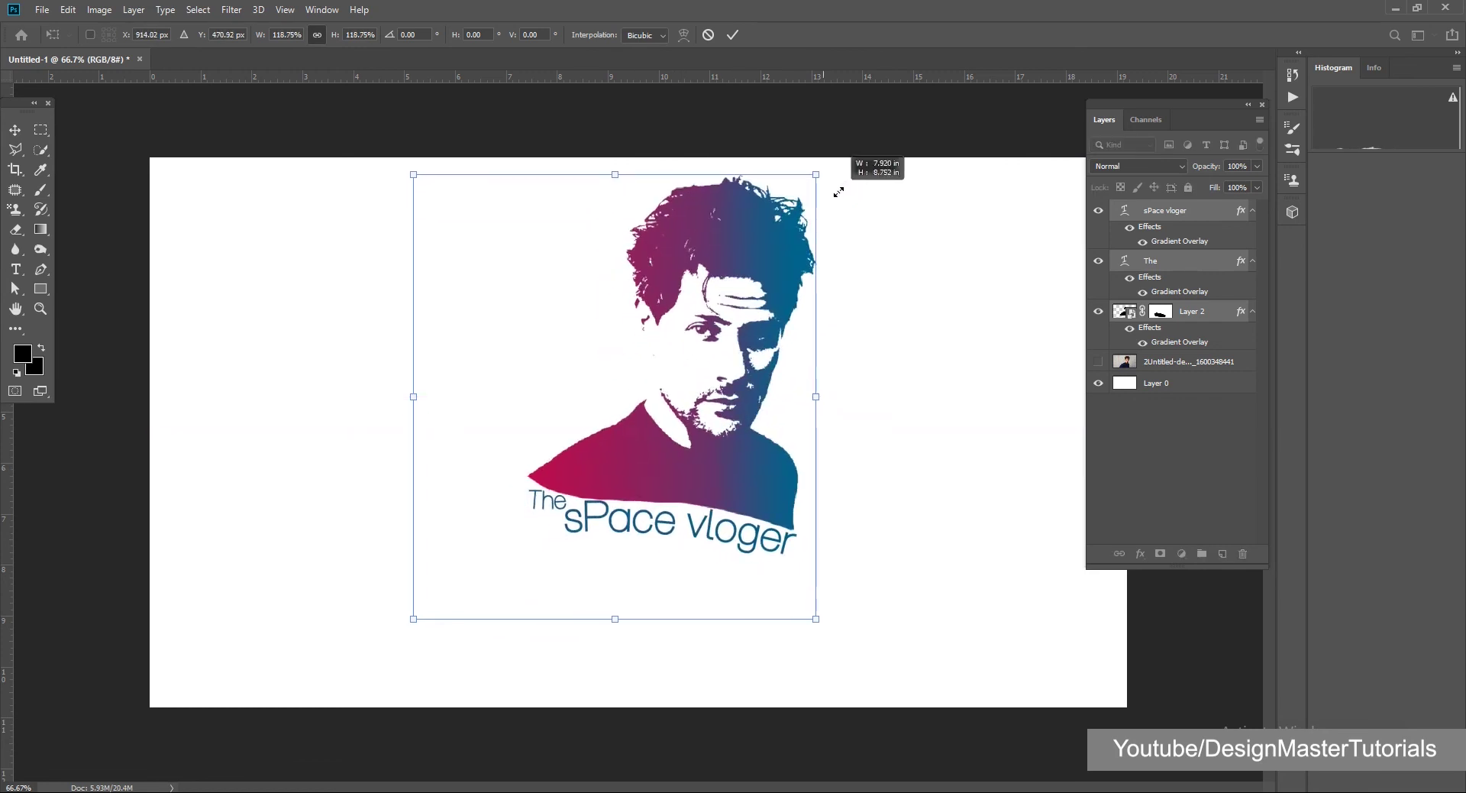
left_click_drag(748, 331, 697, 374)
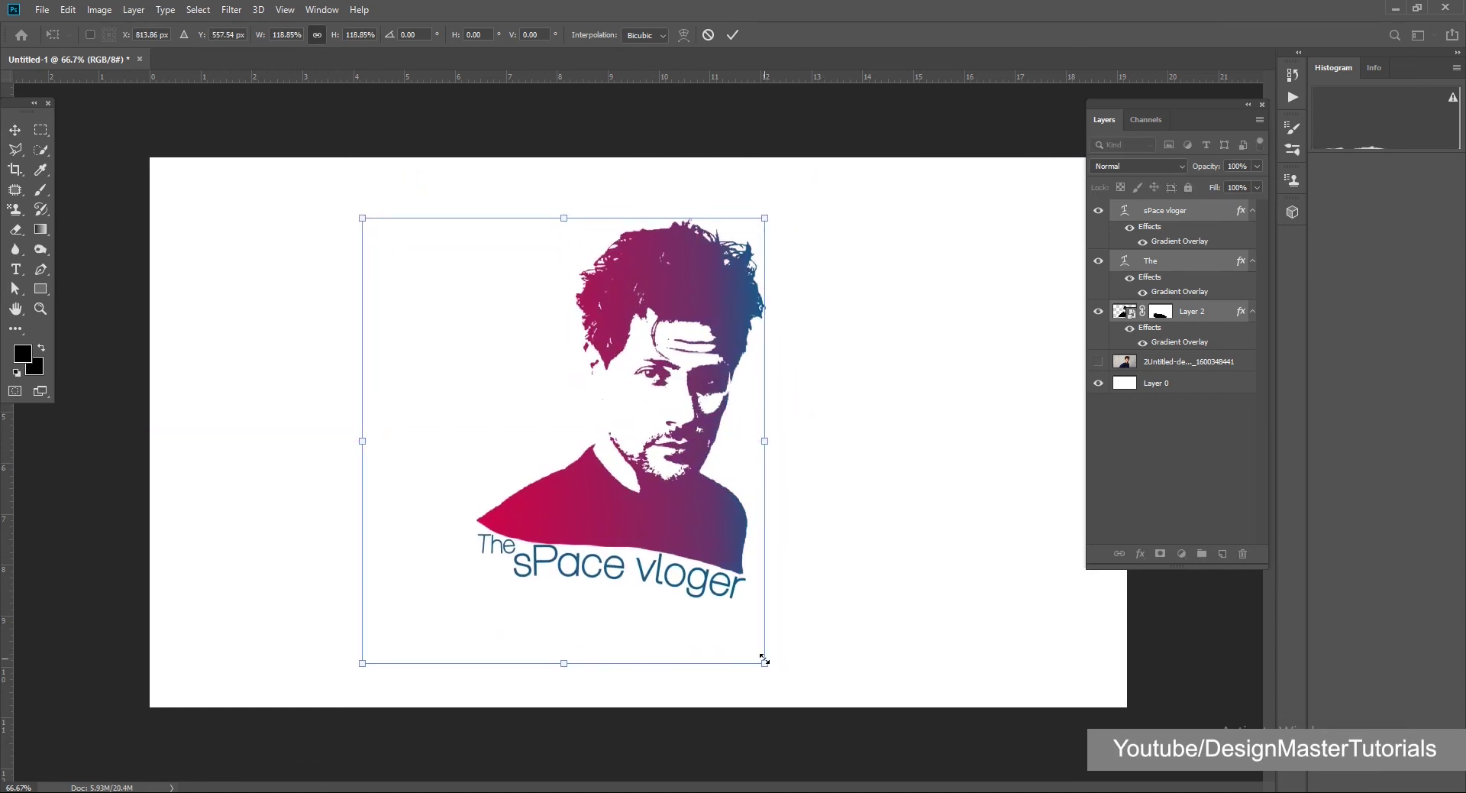
left_click_drag(764, 660, 753, 645)
left_click_drag(672, 496, 680, 504)
key("Return")
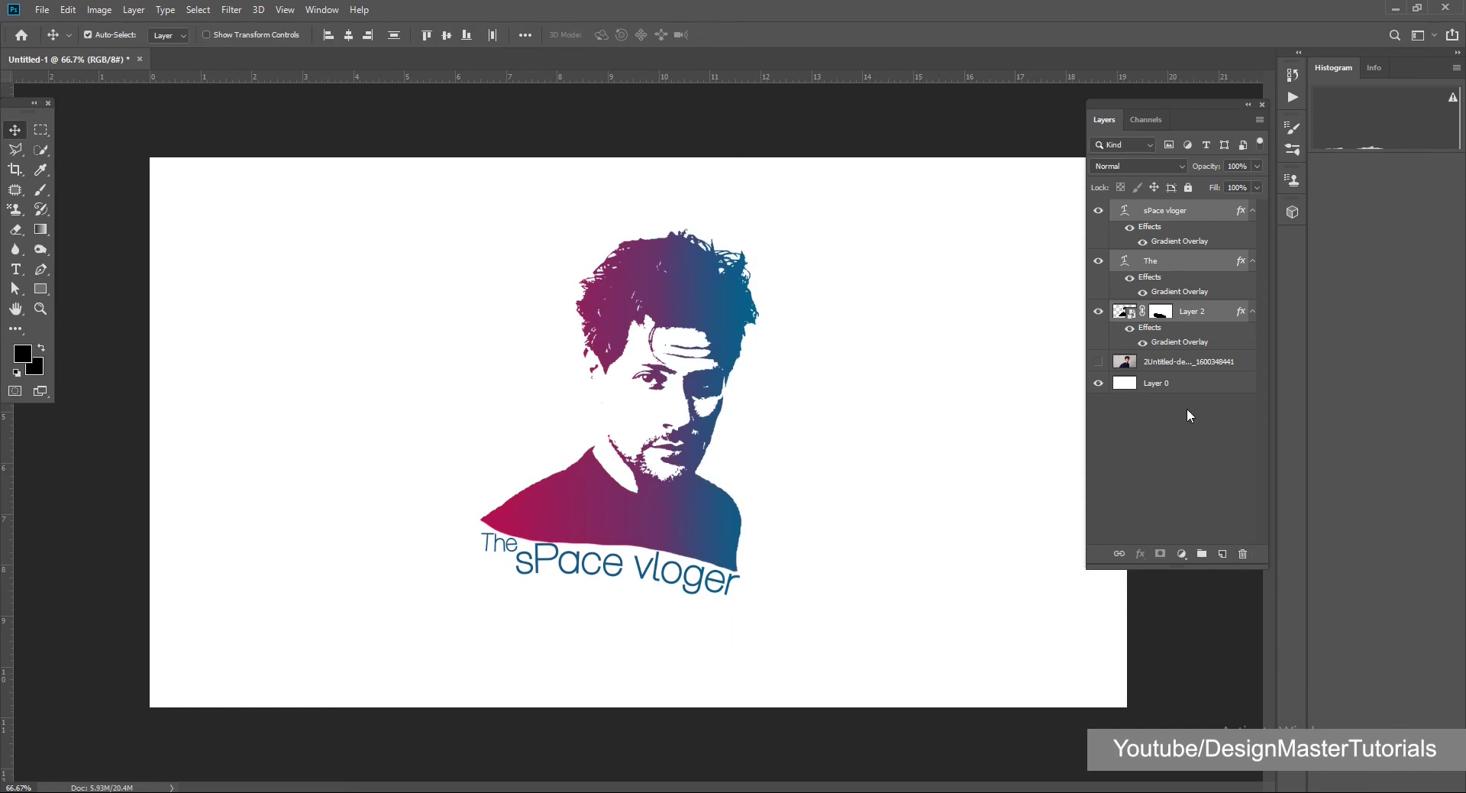
left_click(1187, 385)
- Add a Gradient Overlay to Layer 0 with a light grey left stop and grey #acacac right stop
left_click(1141, 553)
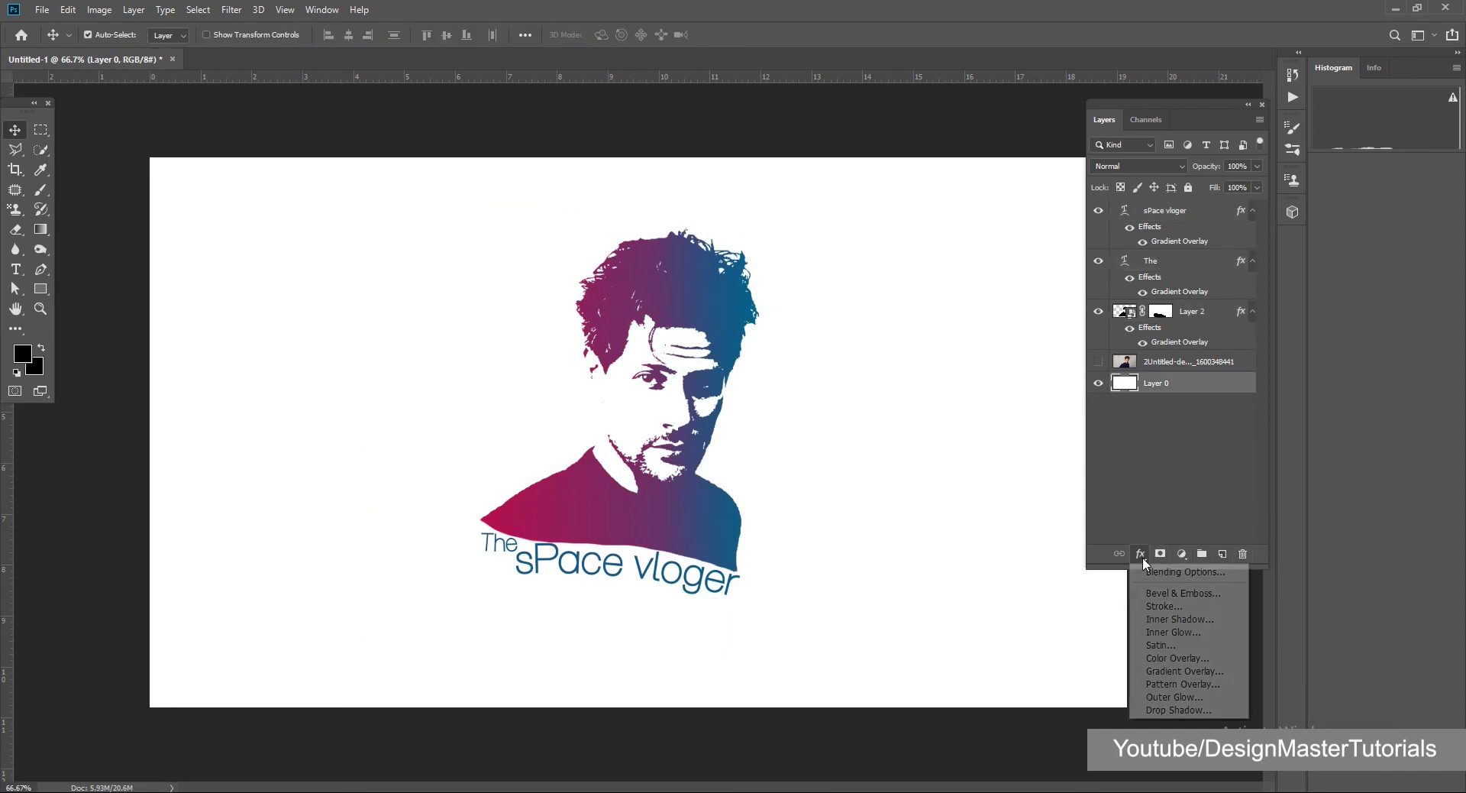
left_click(1166, 670)
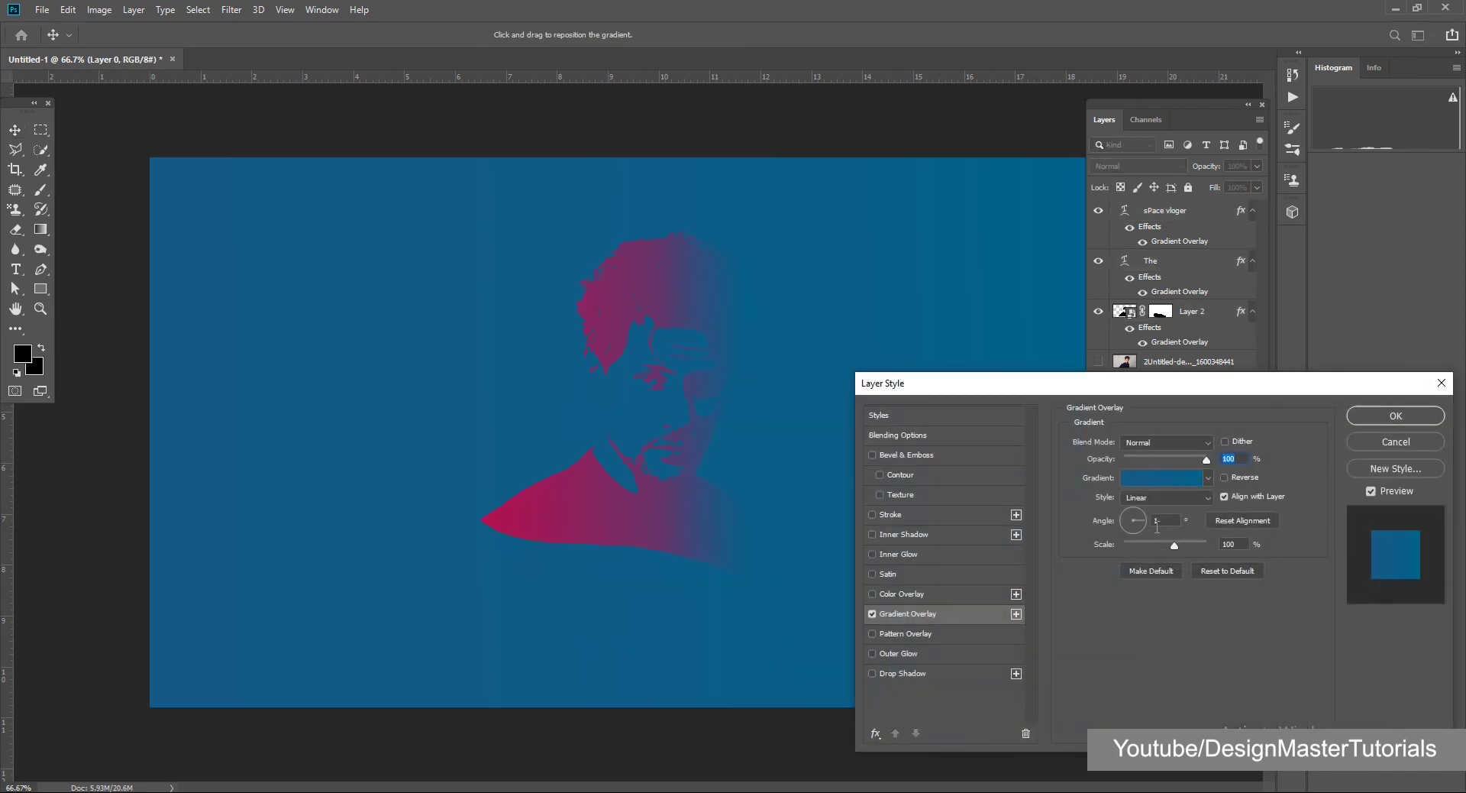
left_click(1165, 481)
left_click(1055, 518)
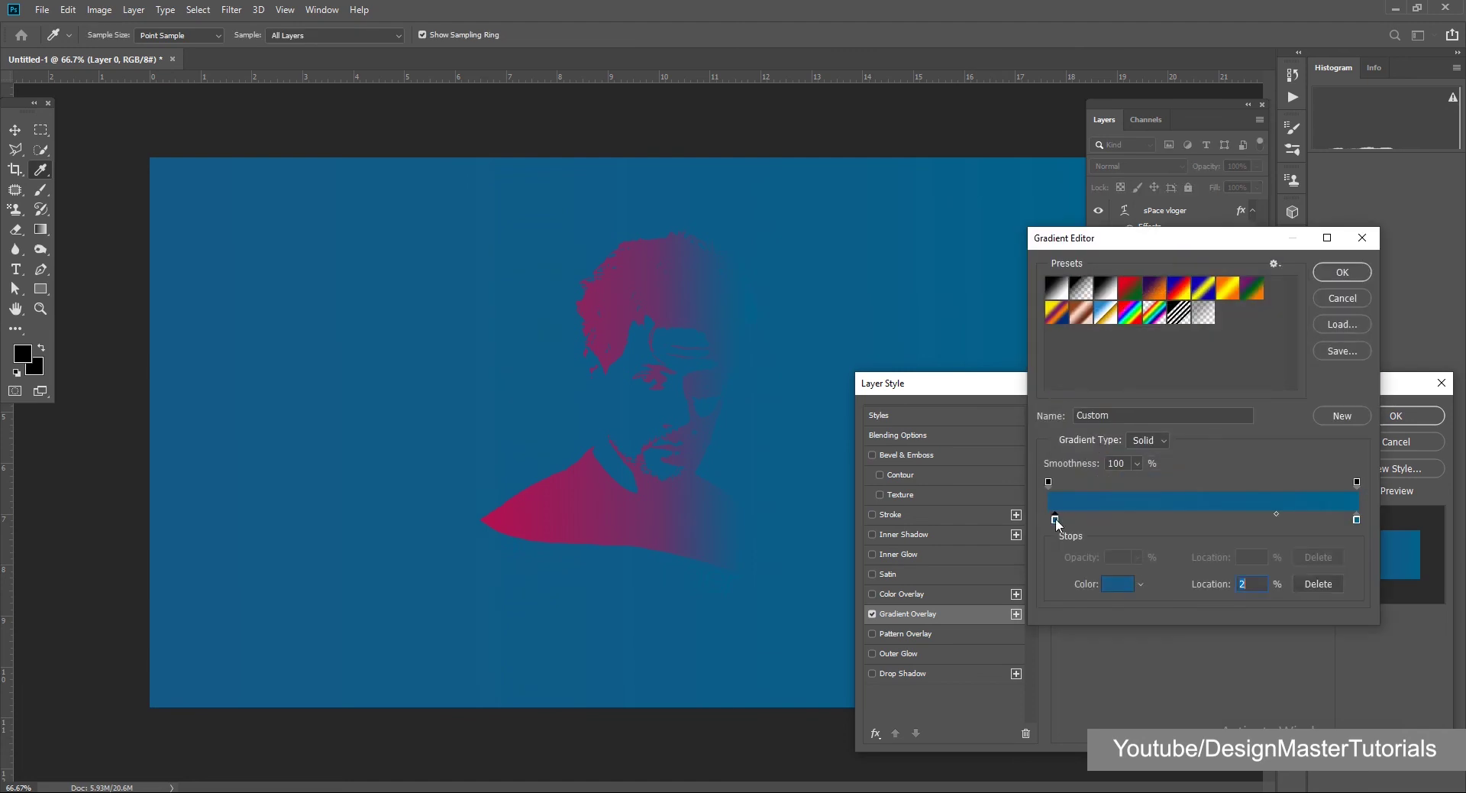
double_click(1055, 519)
left_click(36, 274)
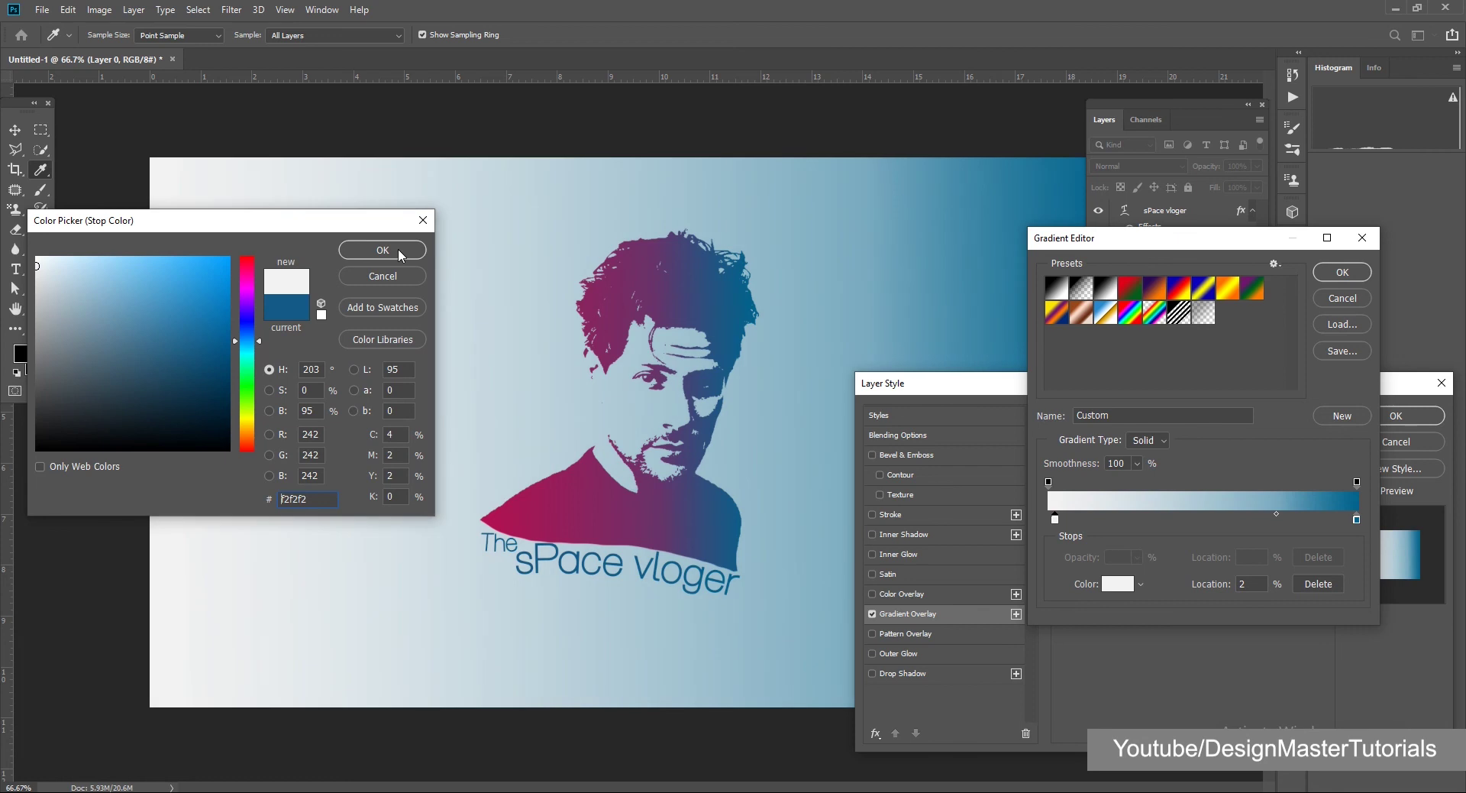
left_click(383, 249)
left_click(1357, 519)
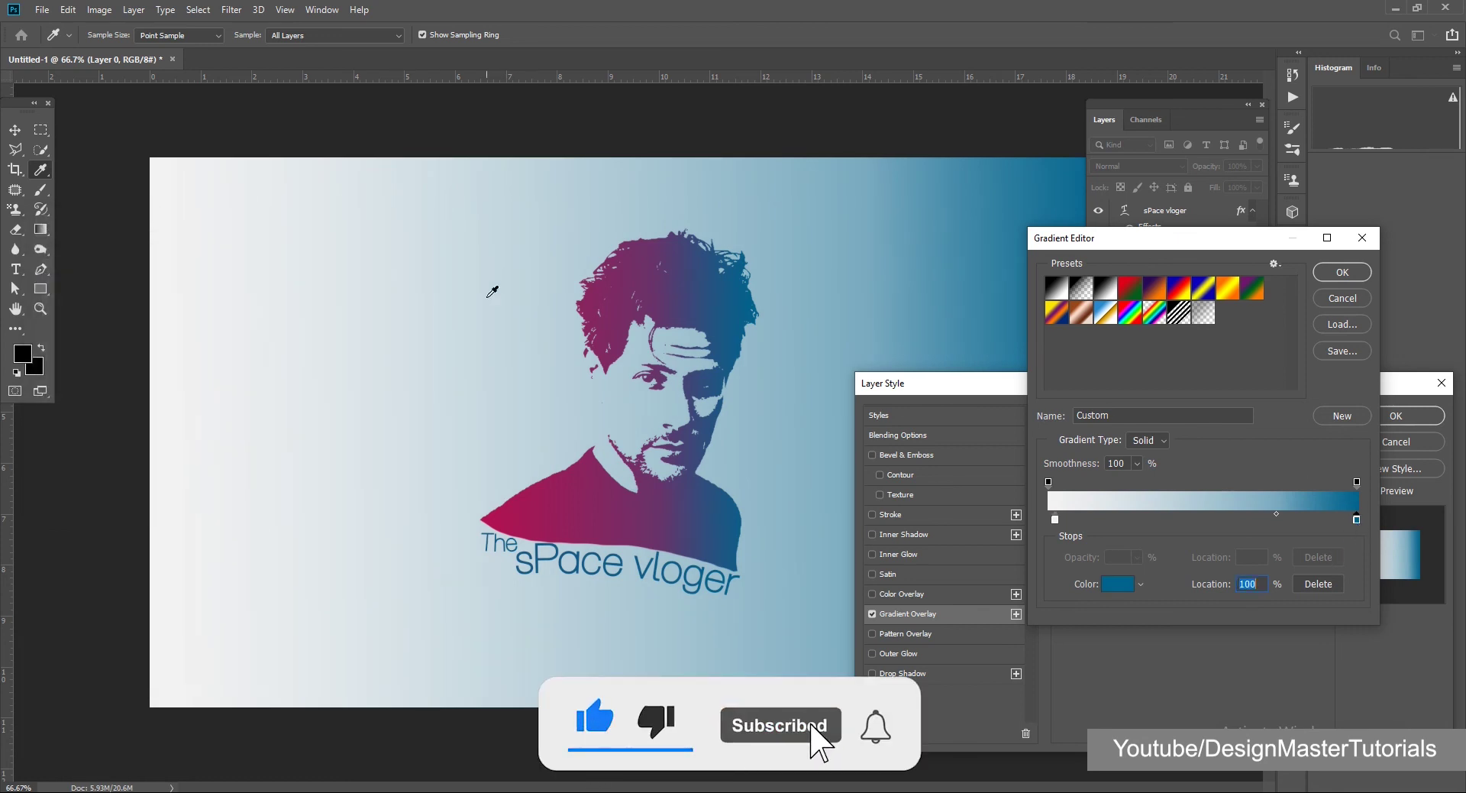
double_click(1357, 520)
left_click_drag(51, 302, 31, 326)
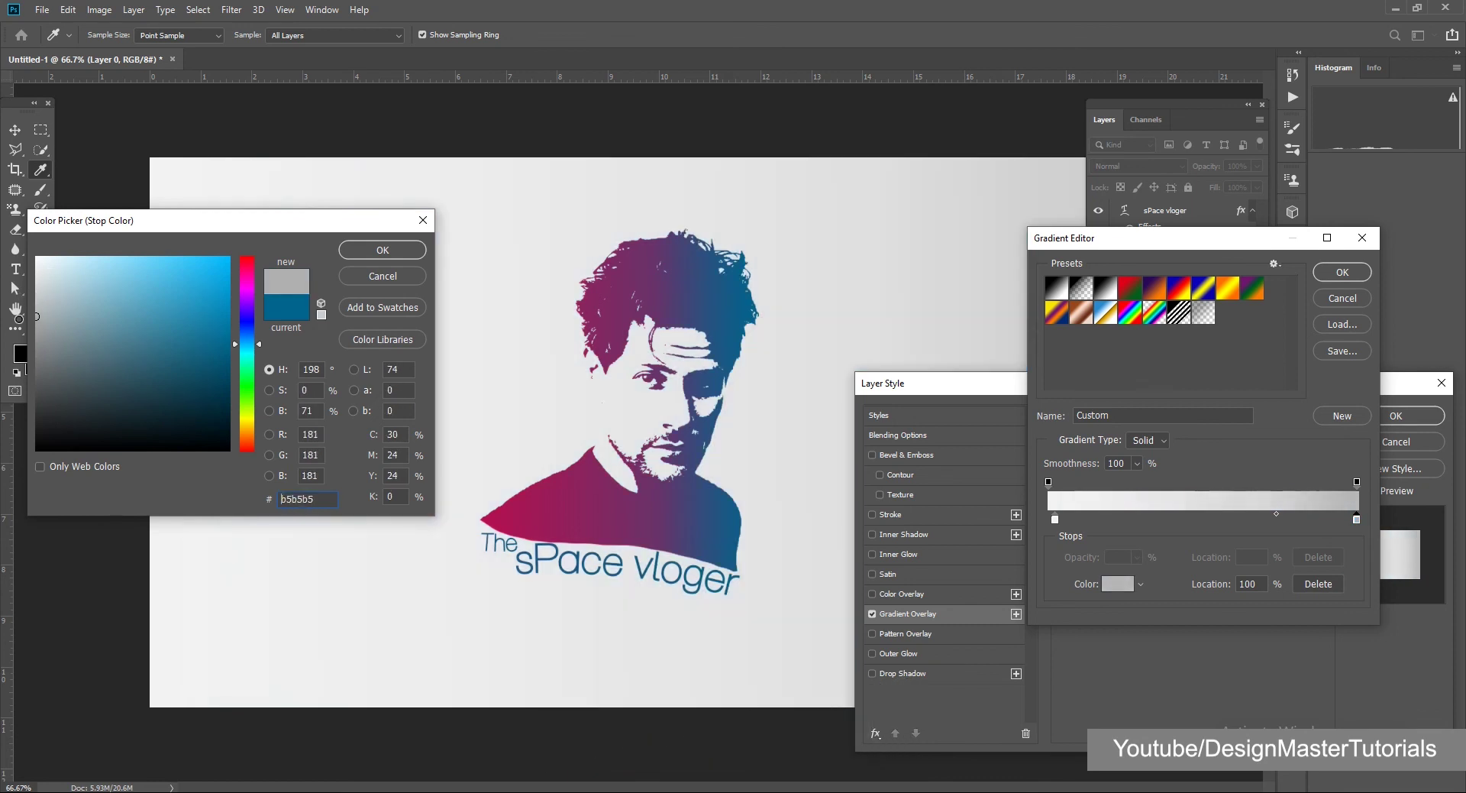
left_click(383, 250)
left_click(1354, 273)
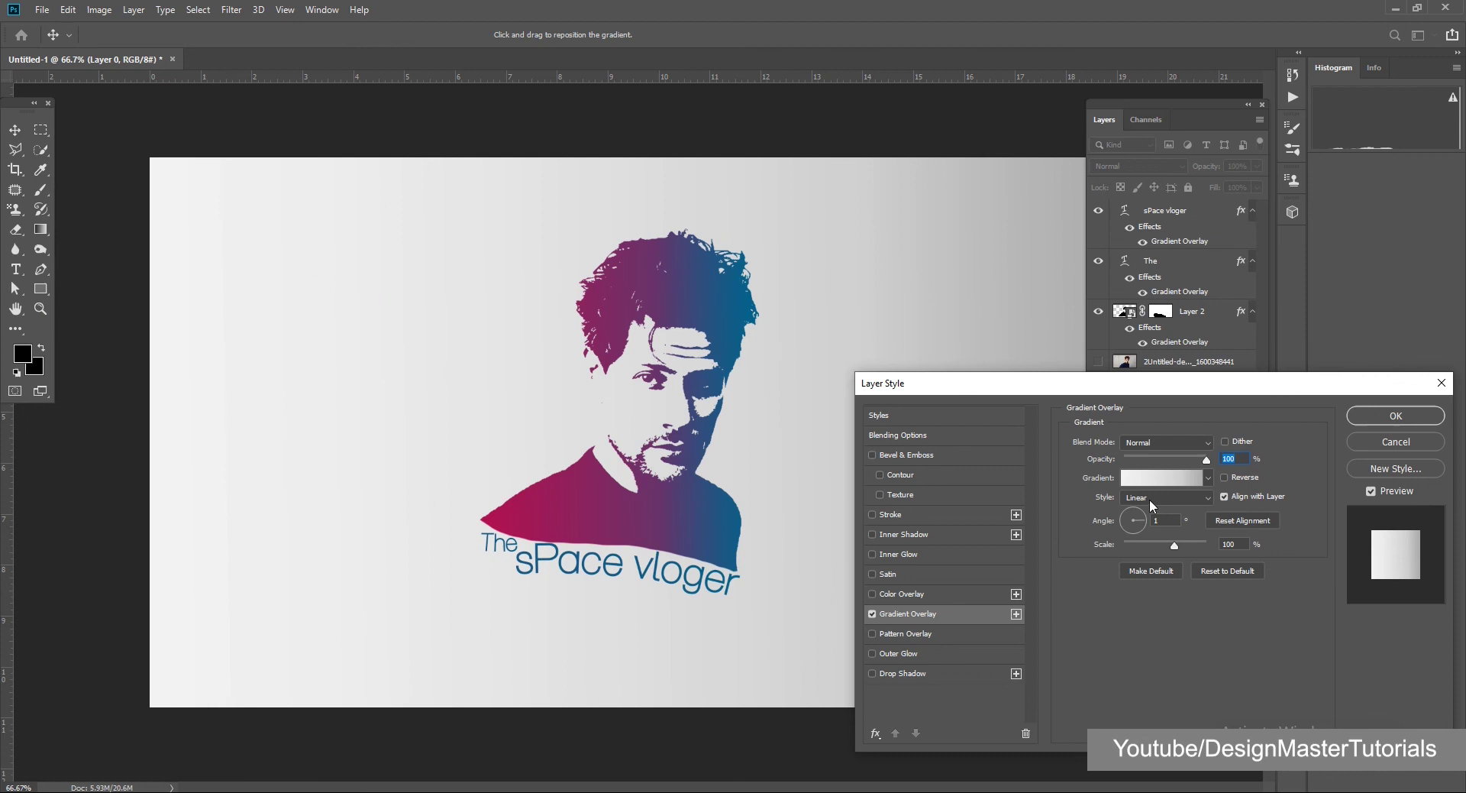
- Make the background gradient Radial with a 70% midpoint and a pure white centre stop
left_click(1148, 498)
left_click(1147, 513)
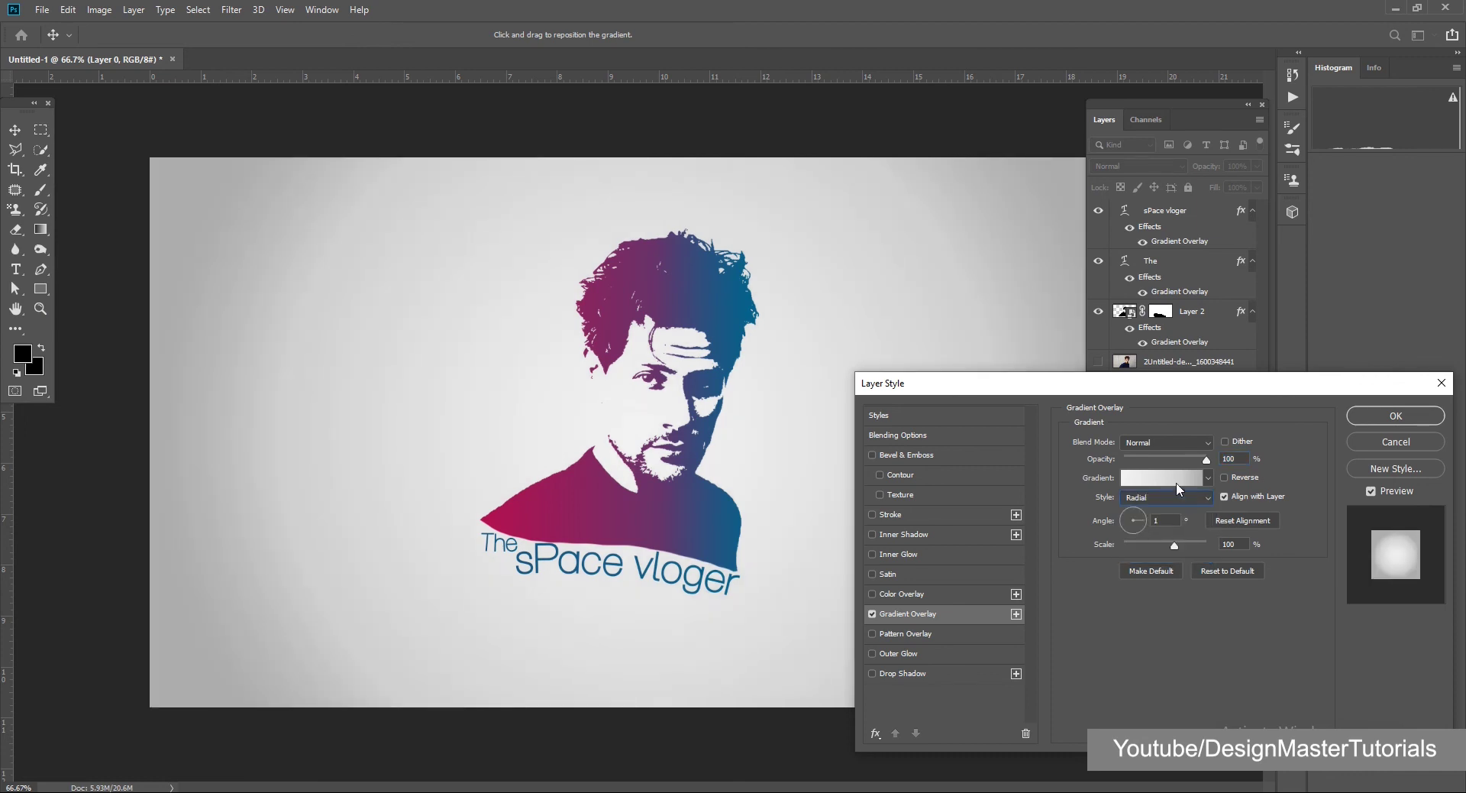
left_click(1166, 478)
left_click(1048, 520)
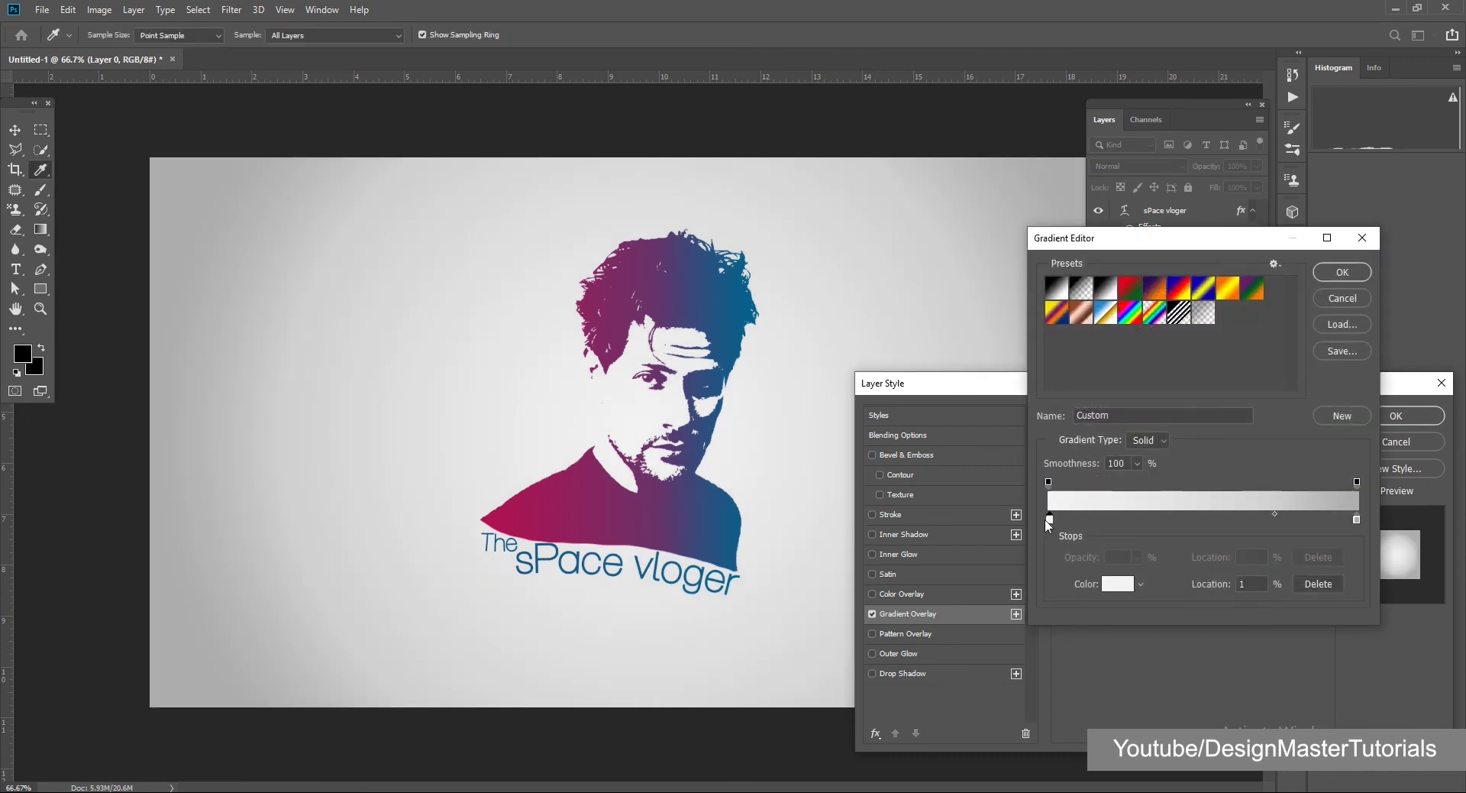
left_click_drag(1273, 513, 1309, 514)
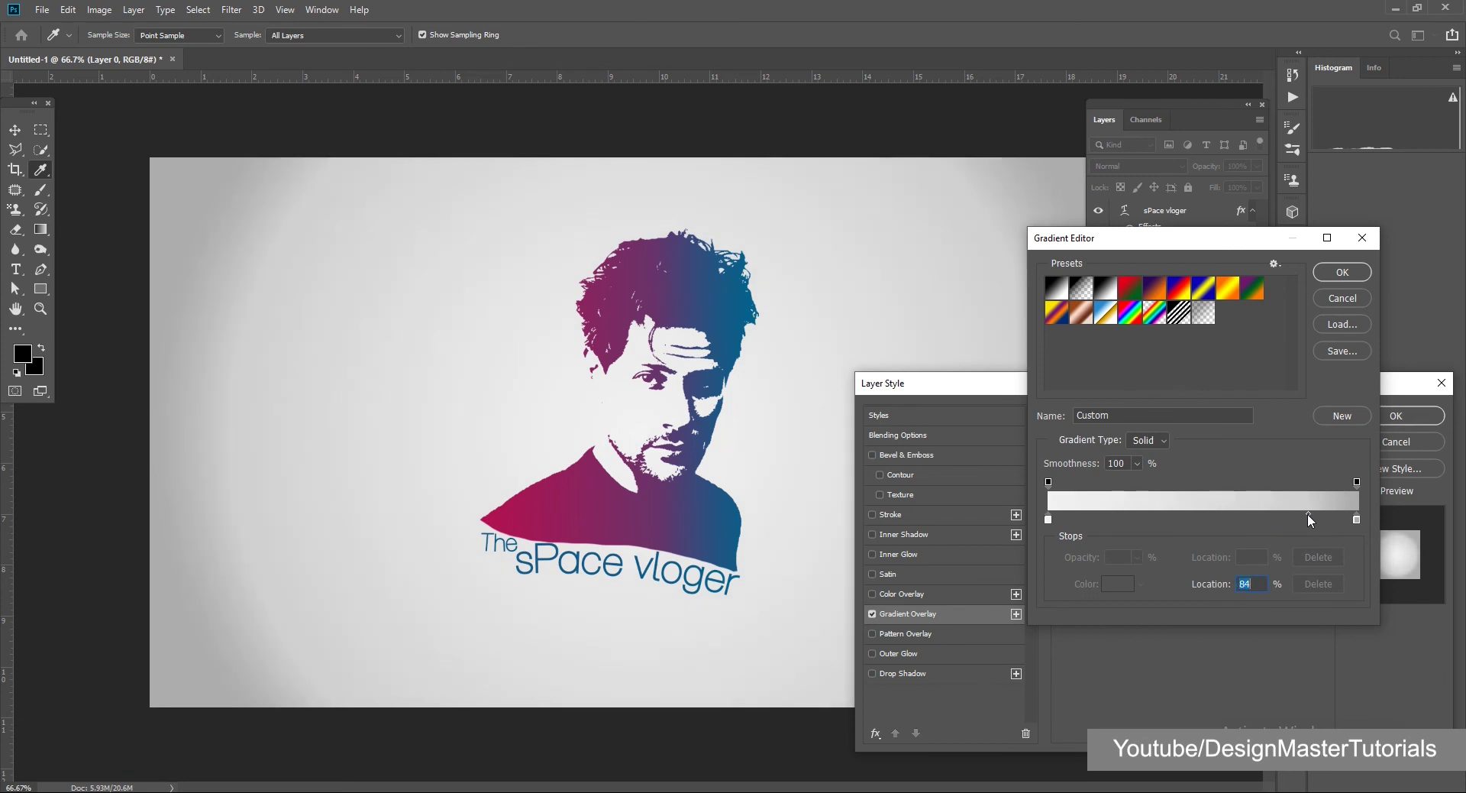
left_click(1046, 520)
left_click(1357, 520)
left_click_drag(1308, 514, 1267, 514)
double_click(1048, 520)
left_click_drag(89, 288, 36, 258)
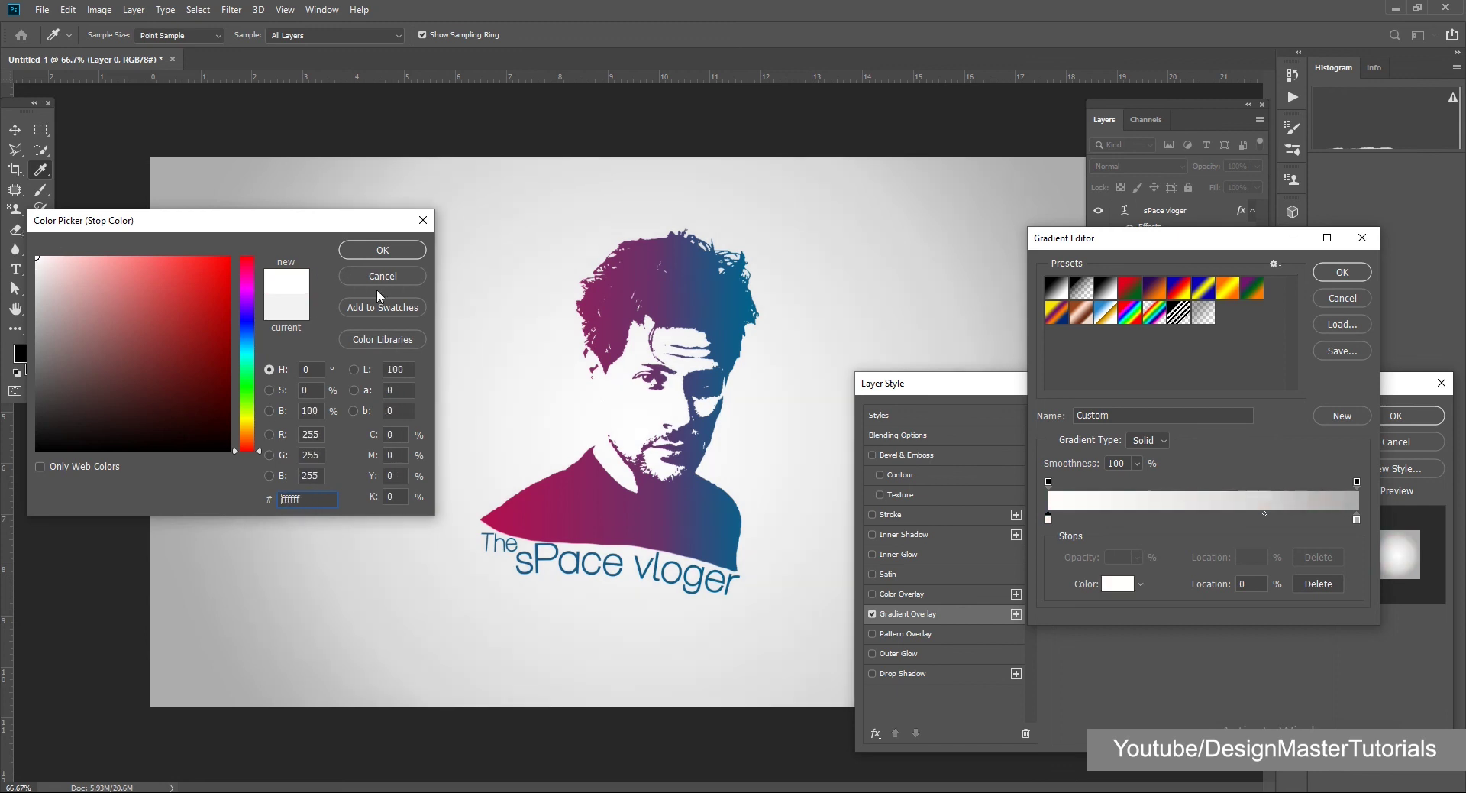
left_click(382, 251)
left_click(1341, 272)
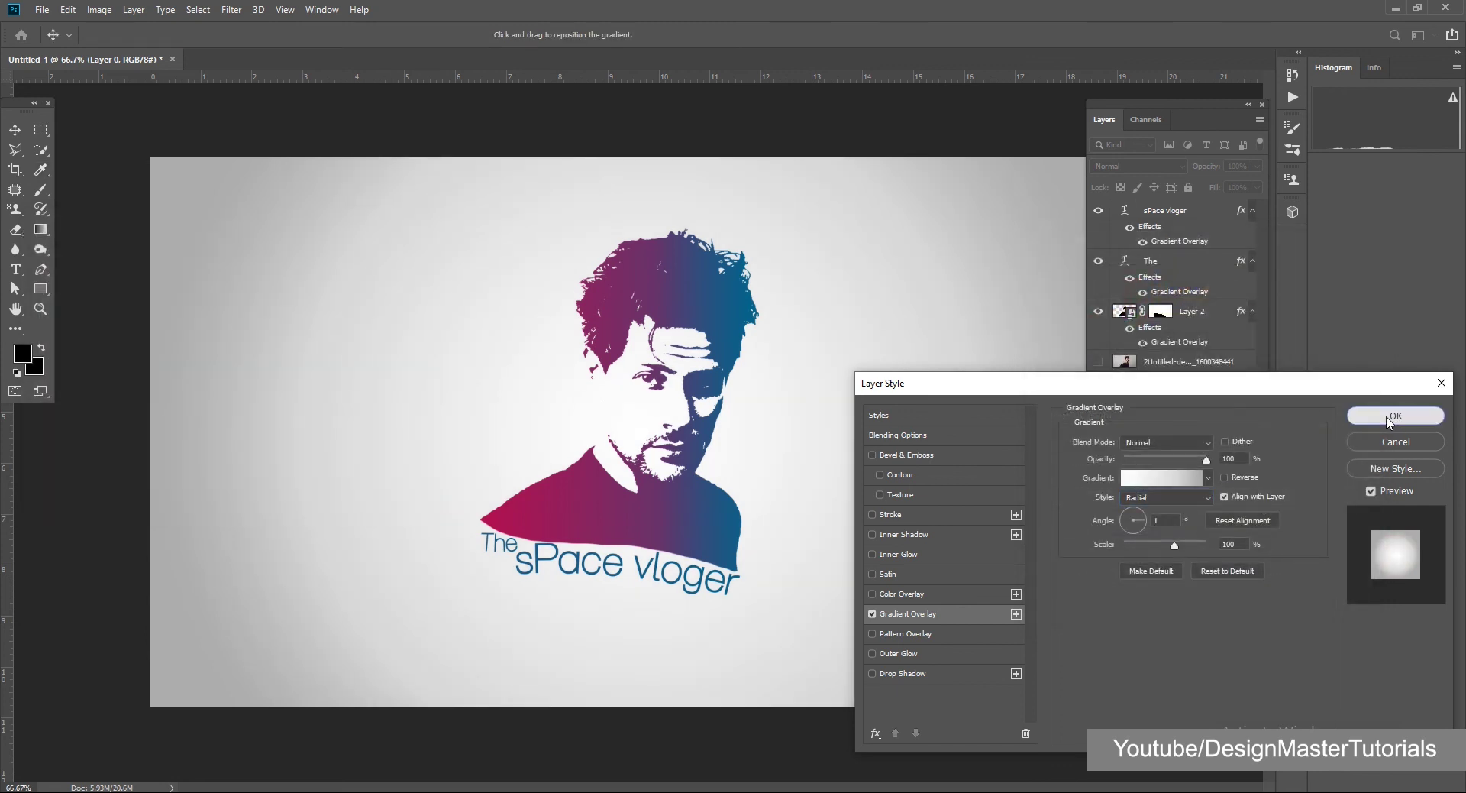
left_click(1411, 415)
- Scale the portrait and title layers together down to about 92% and nudge them right and down
key("ctrl+minus")
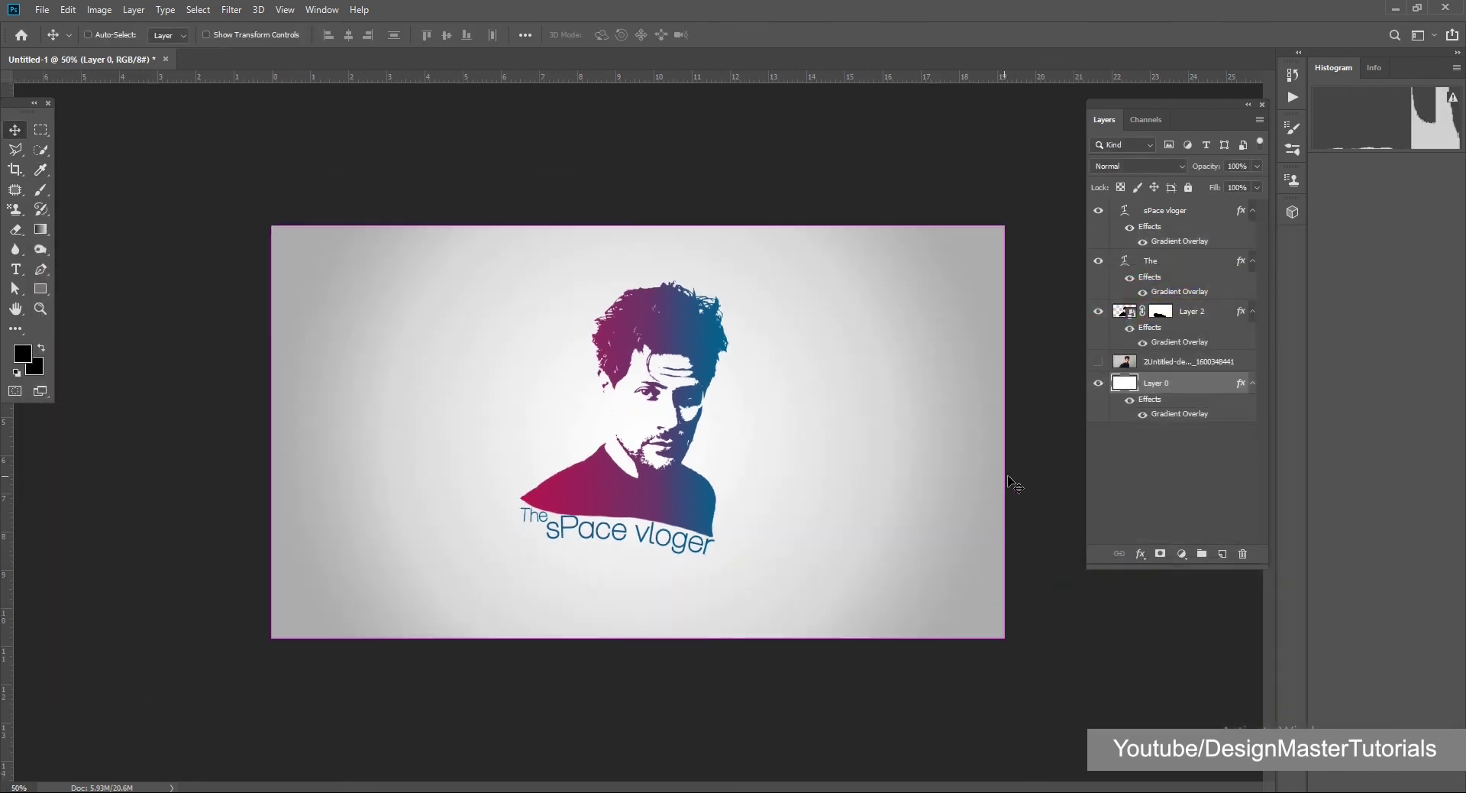
key("ctrl+minus")
key("ctrl+plus")
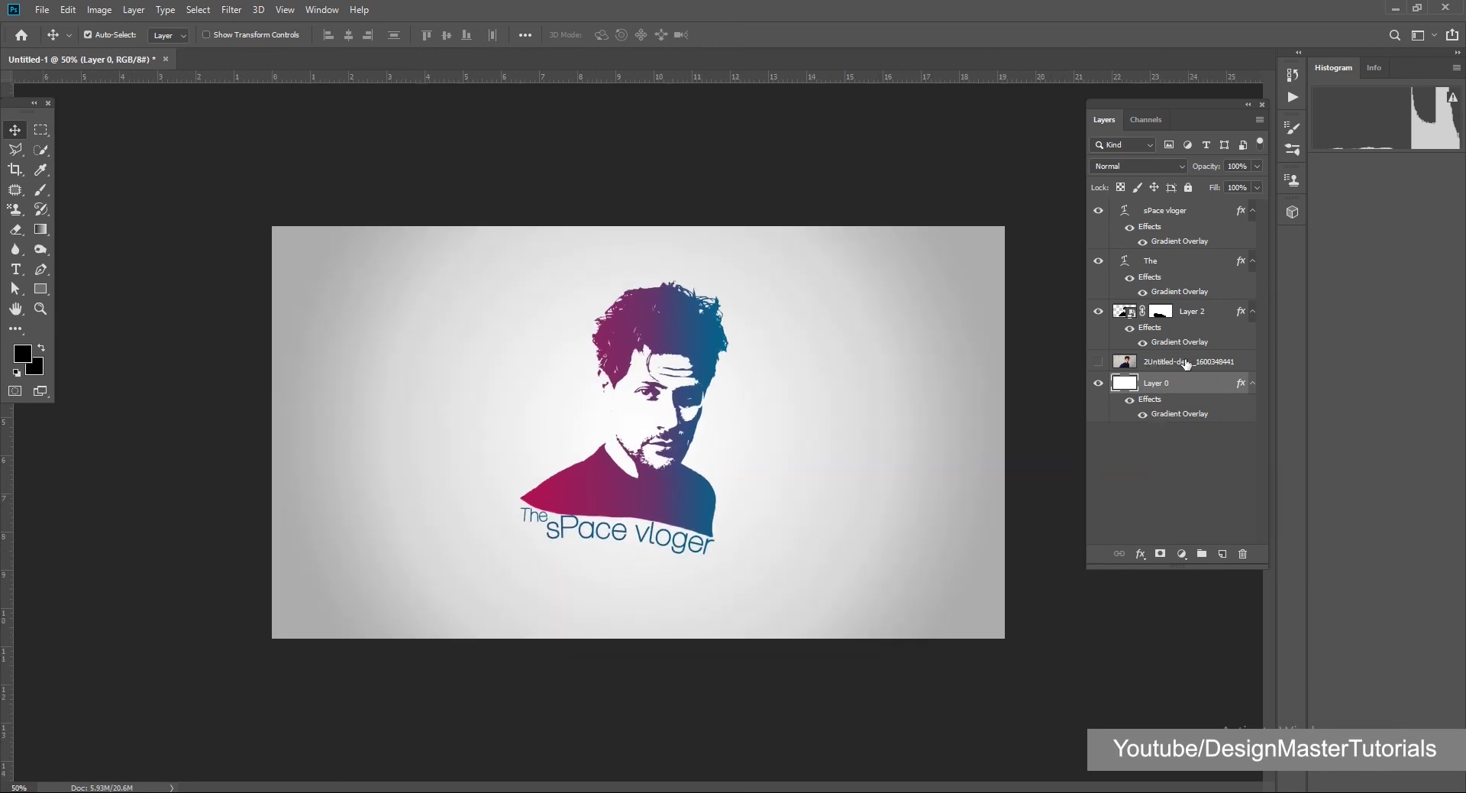
left_click(1186, 364)
left_click(1191, 213, "ctrl")
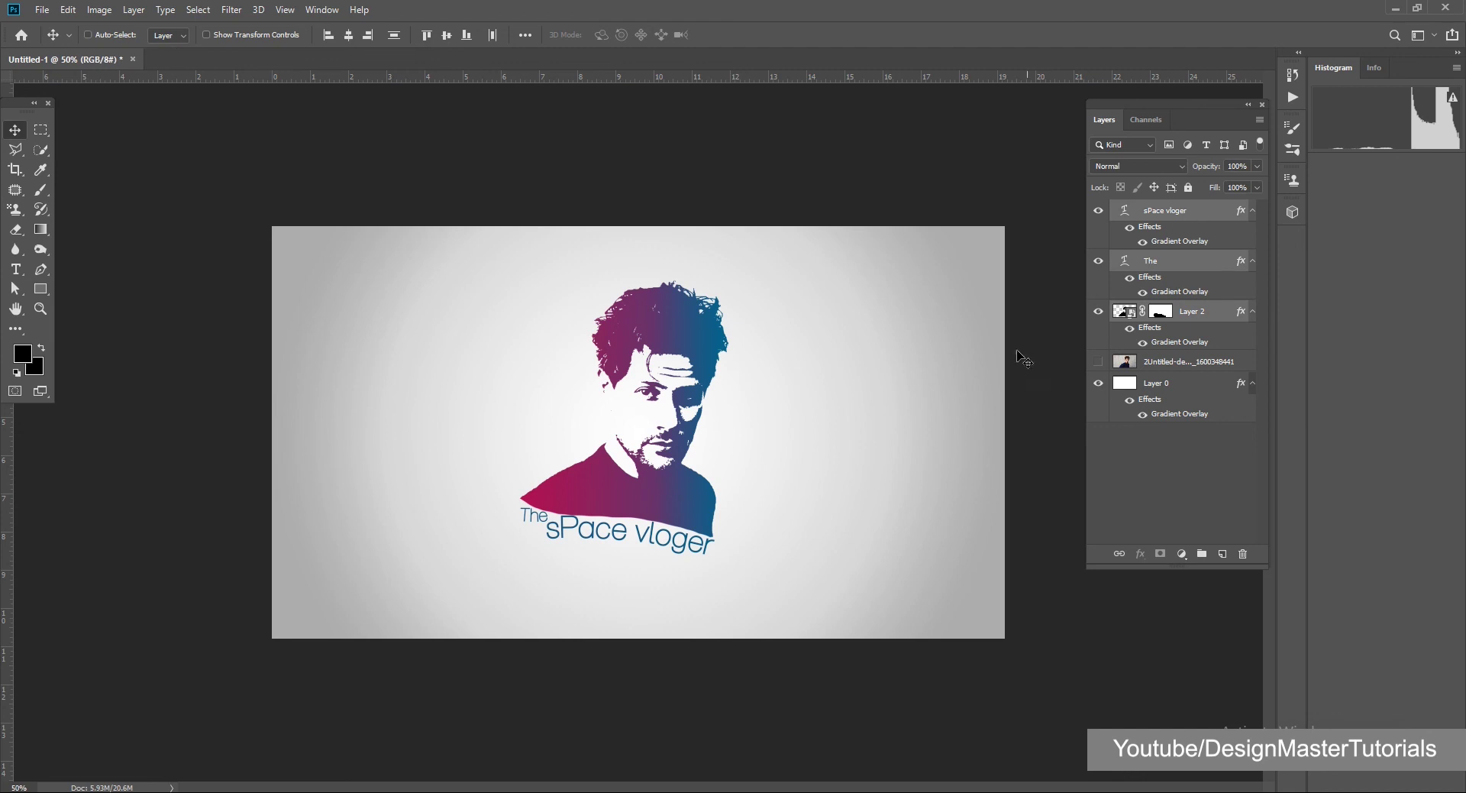
key("ctrl+t")
left_click_drag(726, 603, 704, 575)
left_click_drag(638, 456, 651, 472)
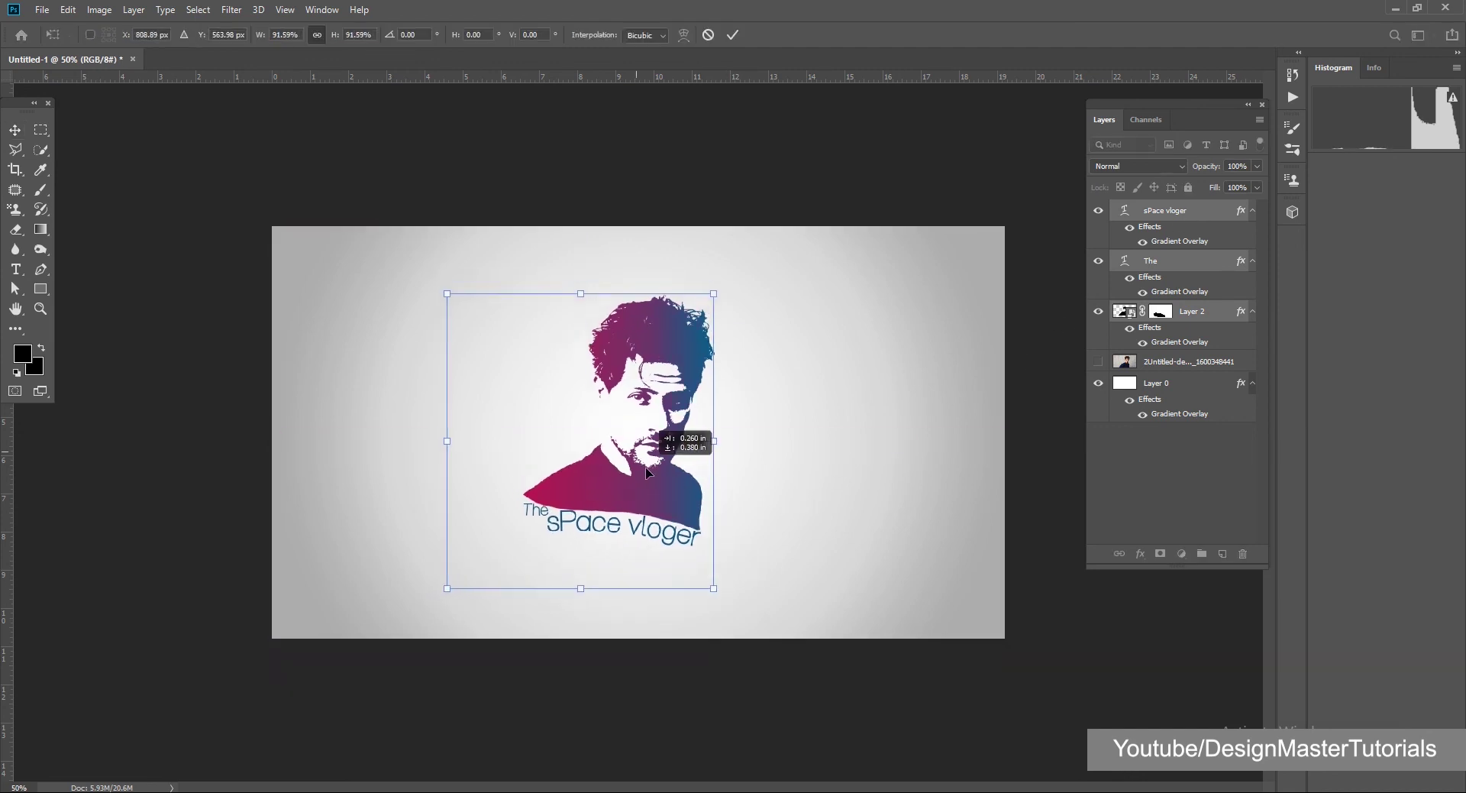
key("Return")
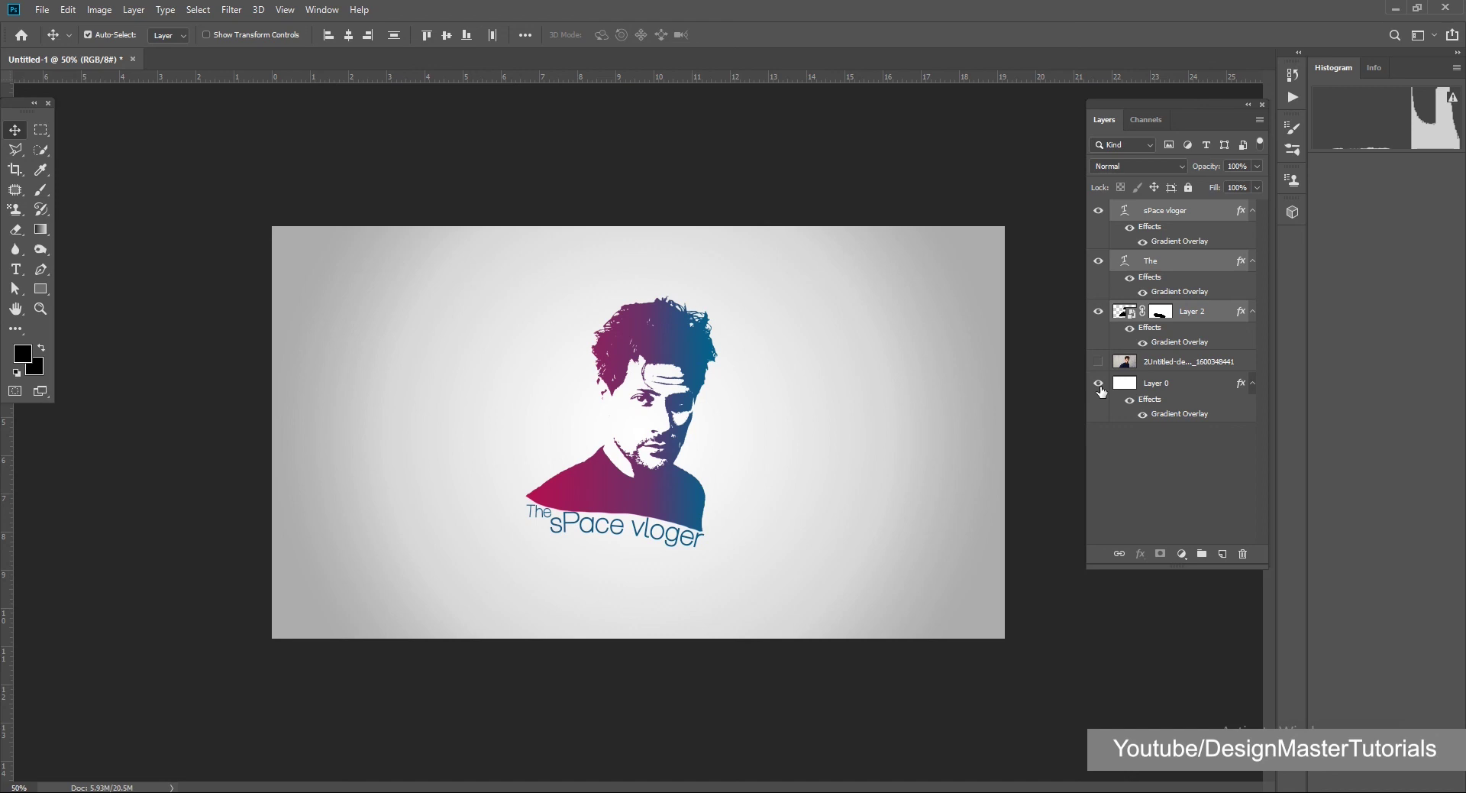
- Hide the background layer and convert the logo layers into one smart object
left_click(1098, 383)
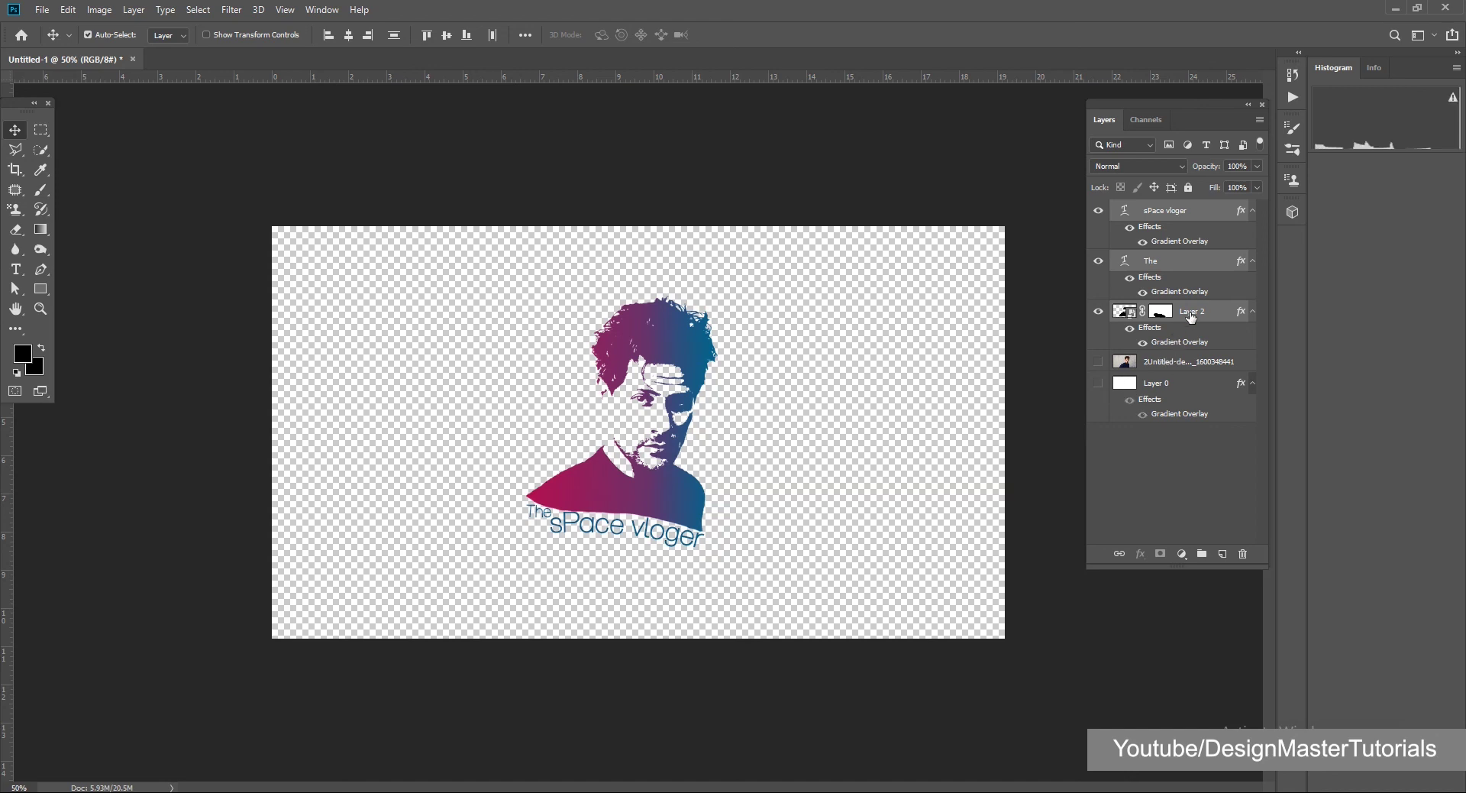
right_click(1194, 316)
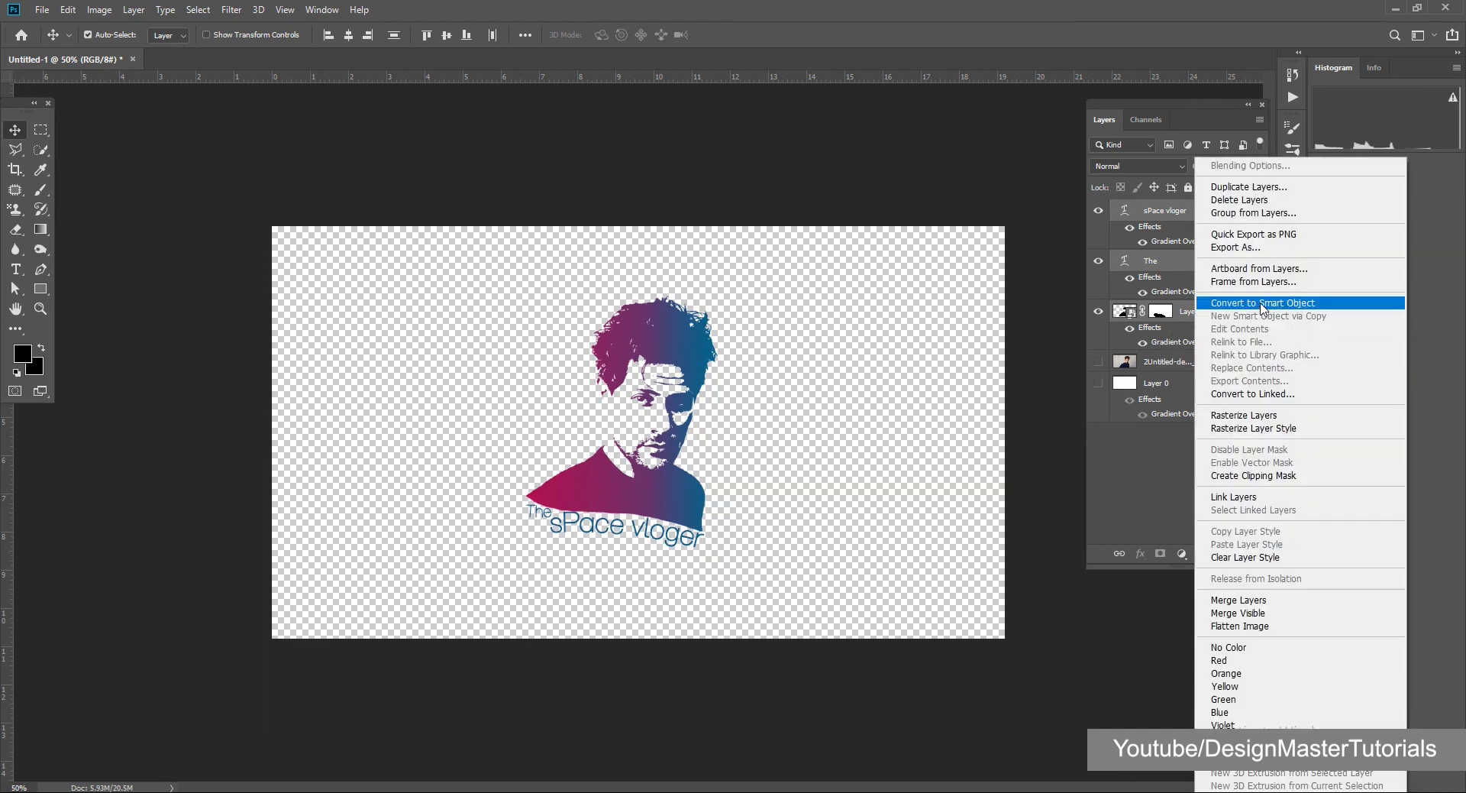
left_click(1263, 303)
- Quick Export the logo as a transparent PNG named 'sPace vloger logo'
right_click(1175, 214)
left_click(1252, 233)
left_click(203, 712)
left_click(226, 712)
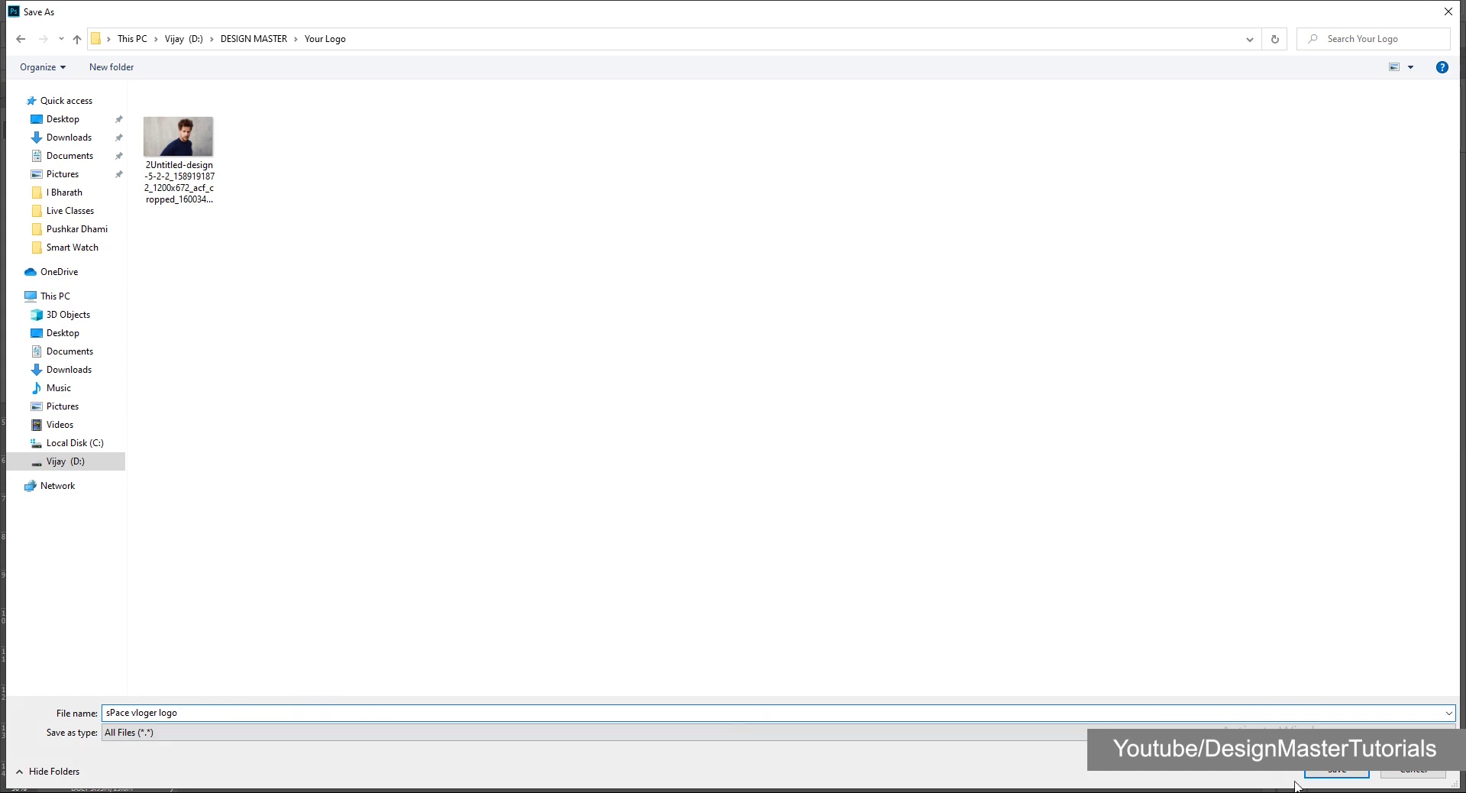
left_click(1335, 772)
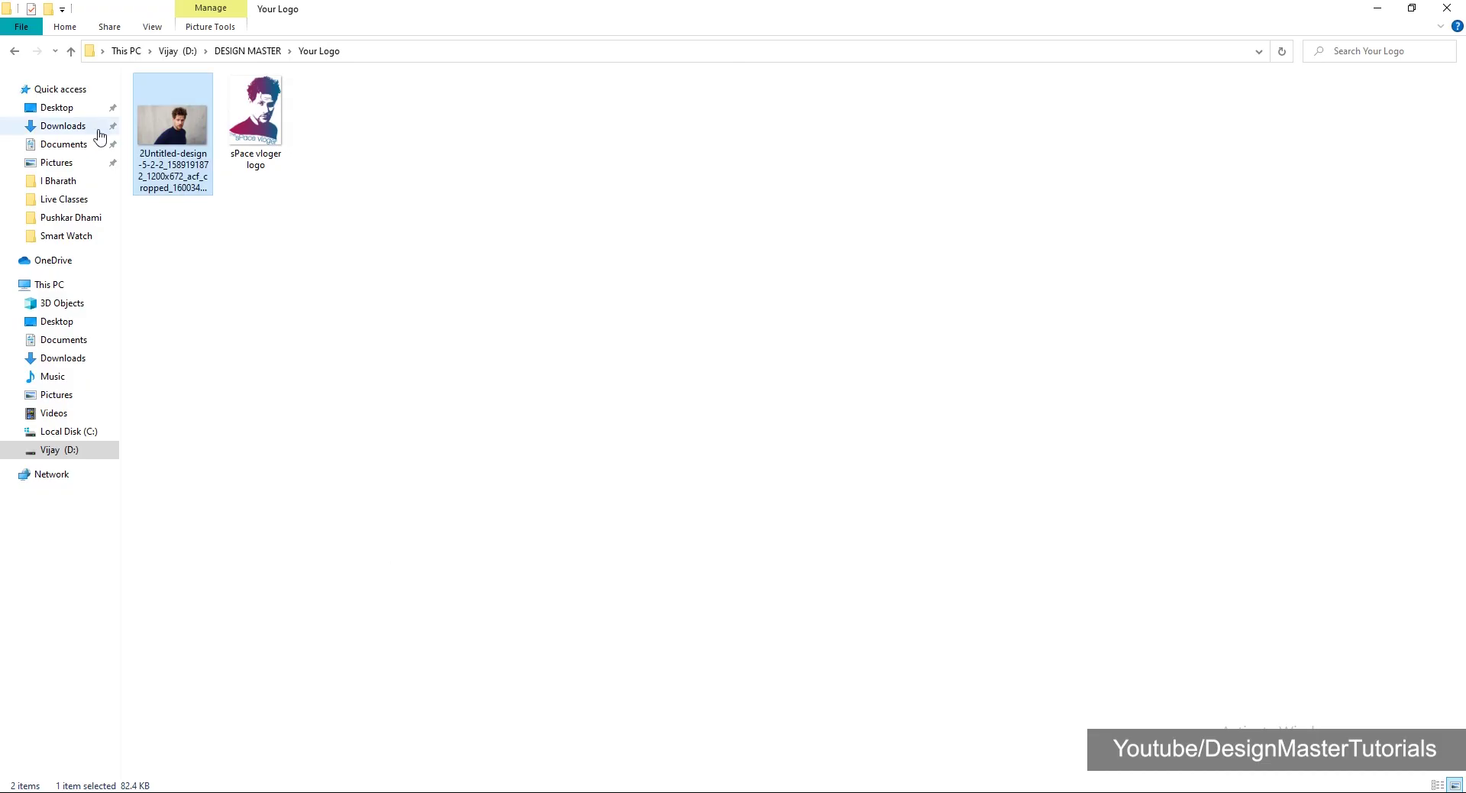
- Open the exported 'sPace vloger logo' file in Photos to check it
left_click(259, 122)
right_click(273, 123)
left_click(321, 137)
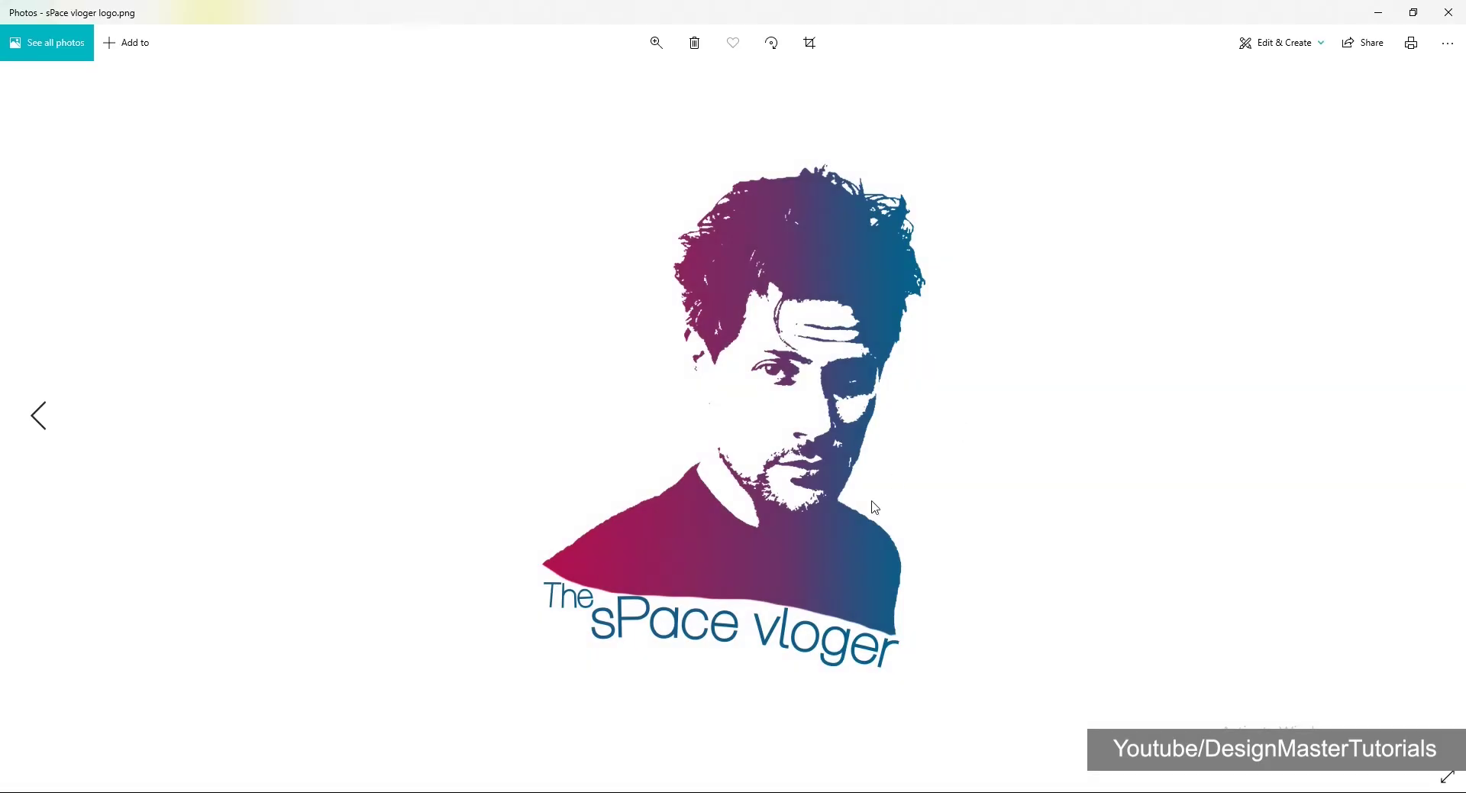